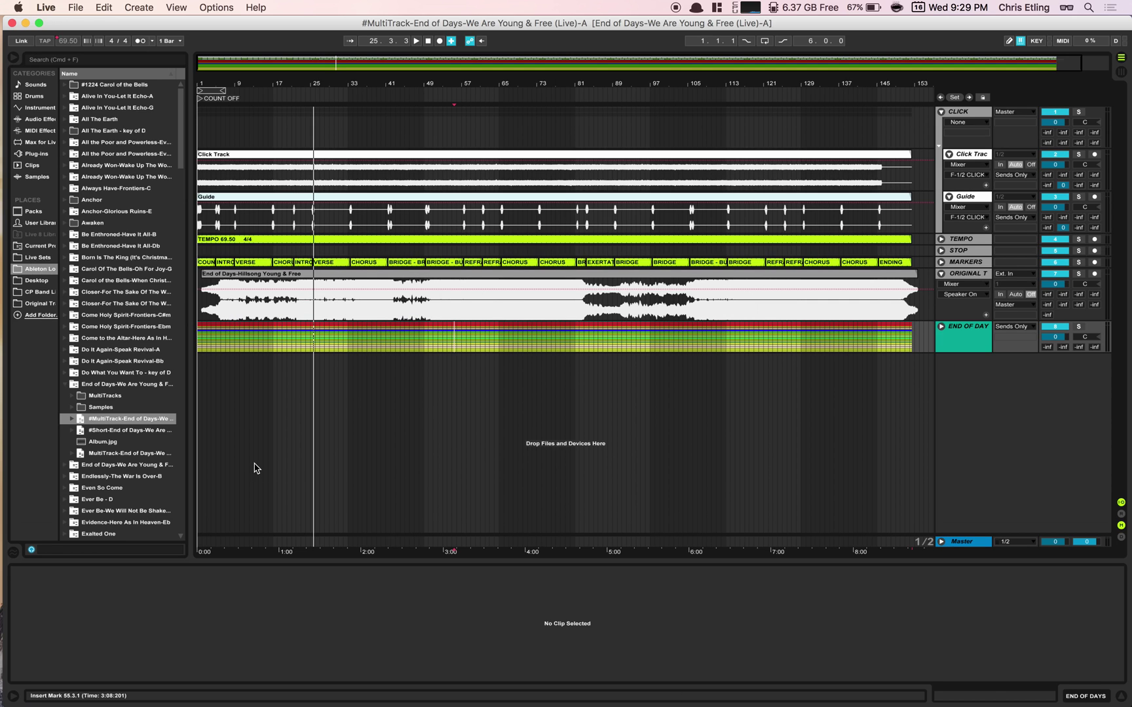
# Step: Open the MULTITRACK TEMPLATE set from the TEMPLATES folder of the Live Sets location
pyautogui.click(38, 257)
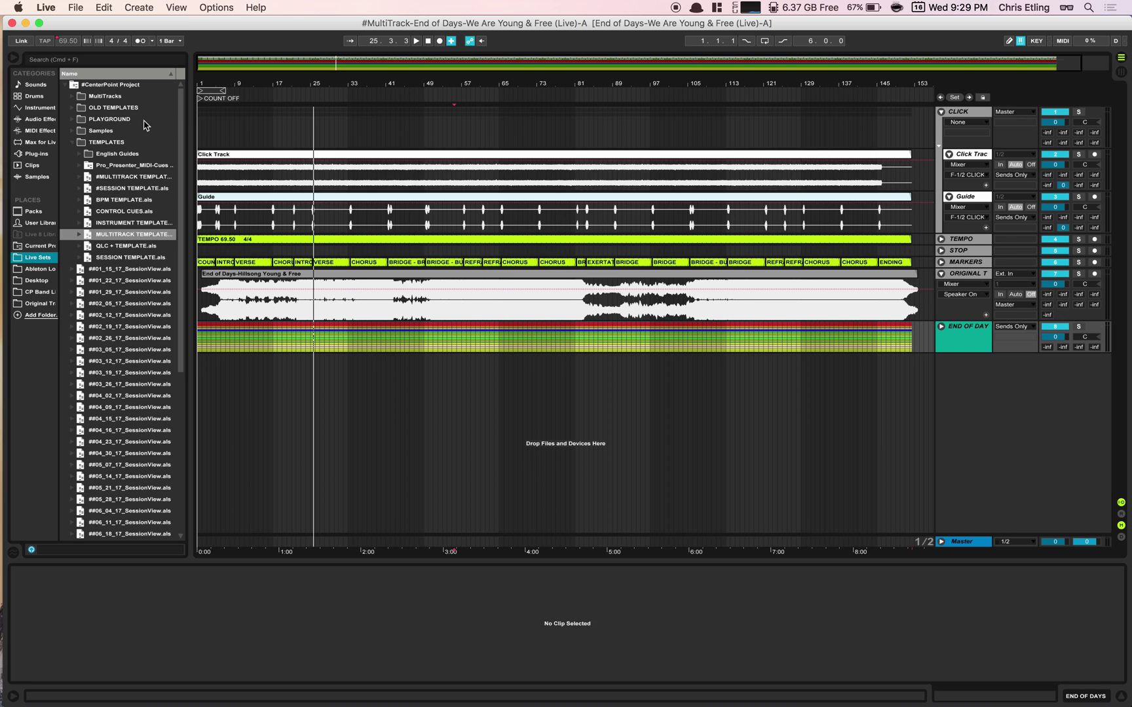
pyautogui.scroll(-1, 123, 238)
pyautogui.click(123, 237)
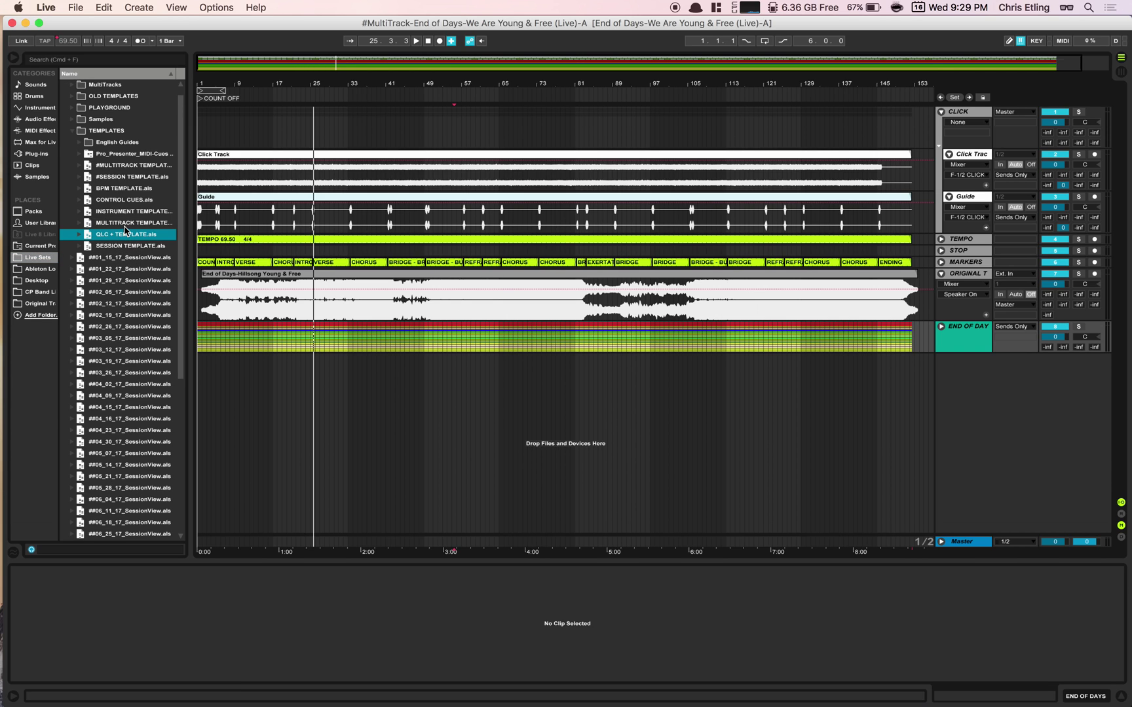
pyautogui.click(124, 225)
pyautogui.doubleClick(145, 226)
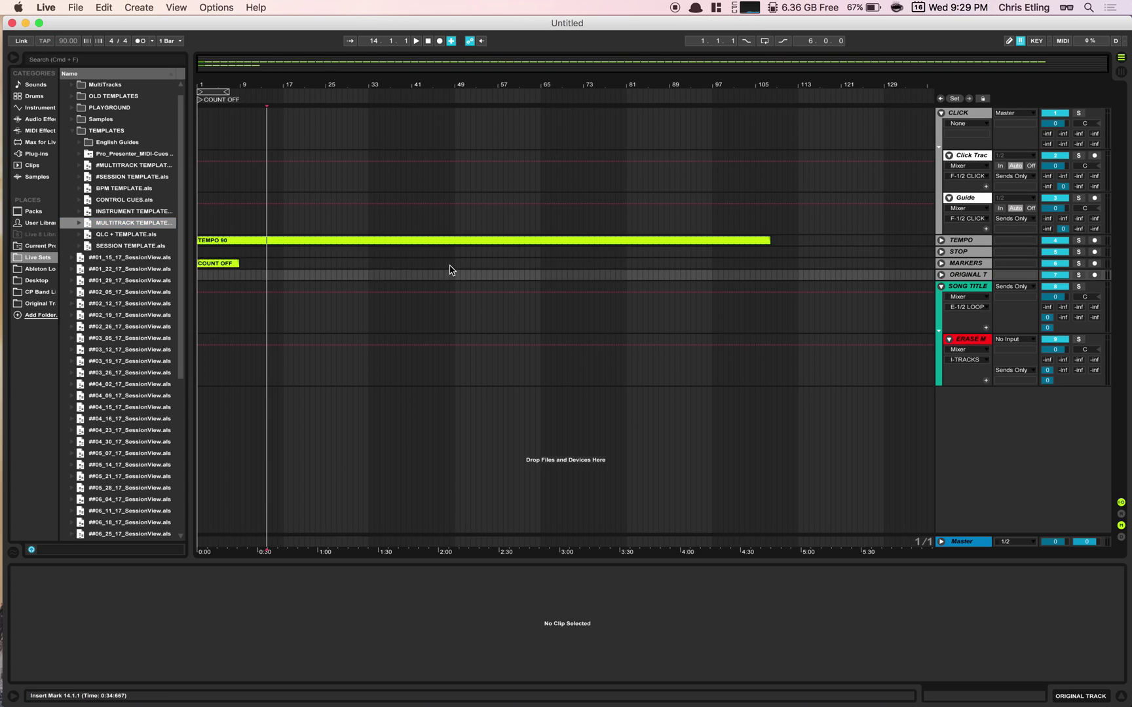
pyautogui.moveTo(315, 82); pyautogui.dragTo(336, 97)
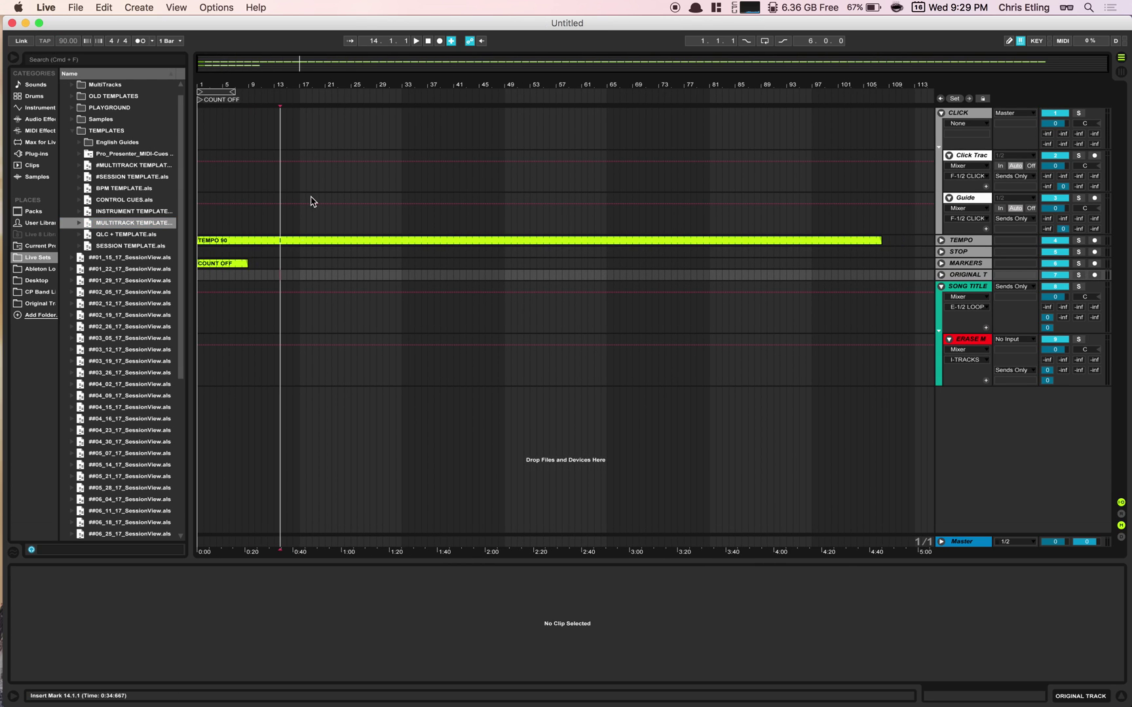
pyautogui.click(237, 267)
pyautogui.click(976, 340)
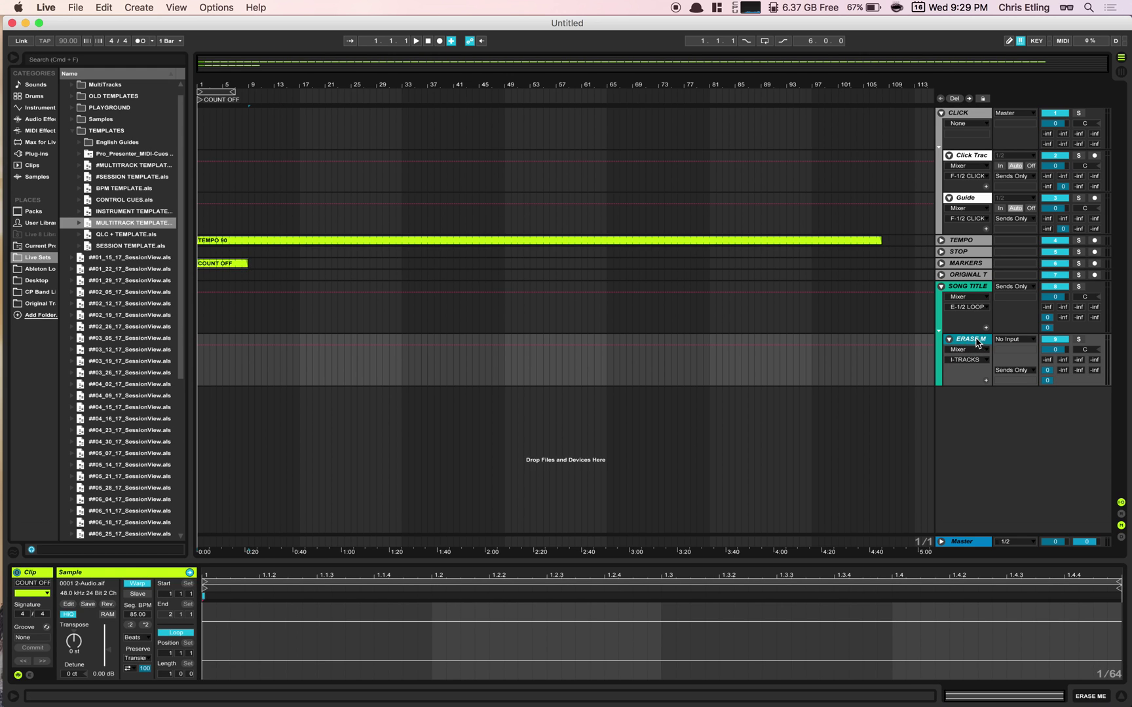
pyautogui.click(216, 264)
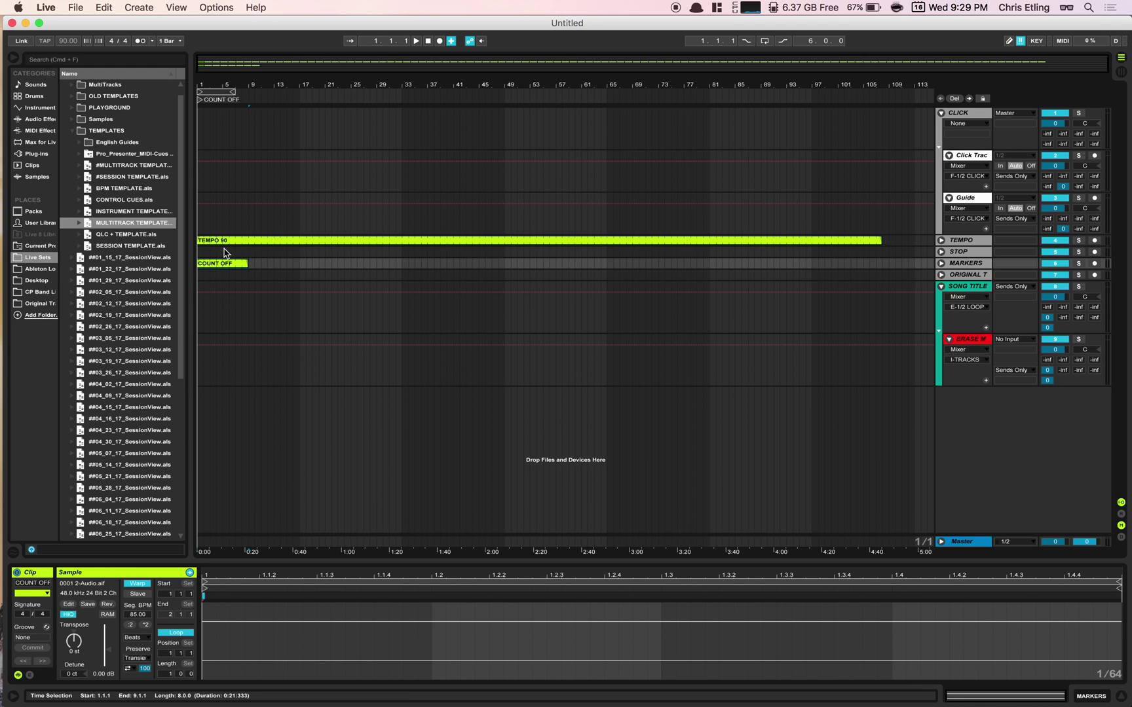
# Step: Set the segment BPM of the TEMPO 90 clip to 69.5
pyautogui.click(226, 244)
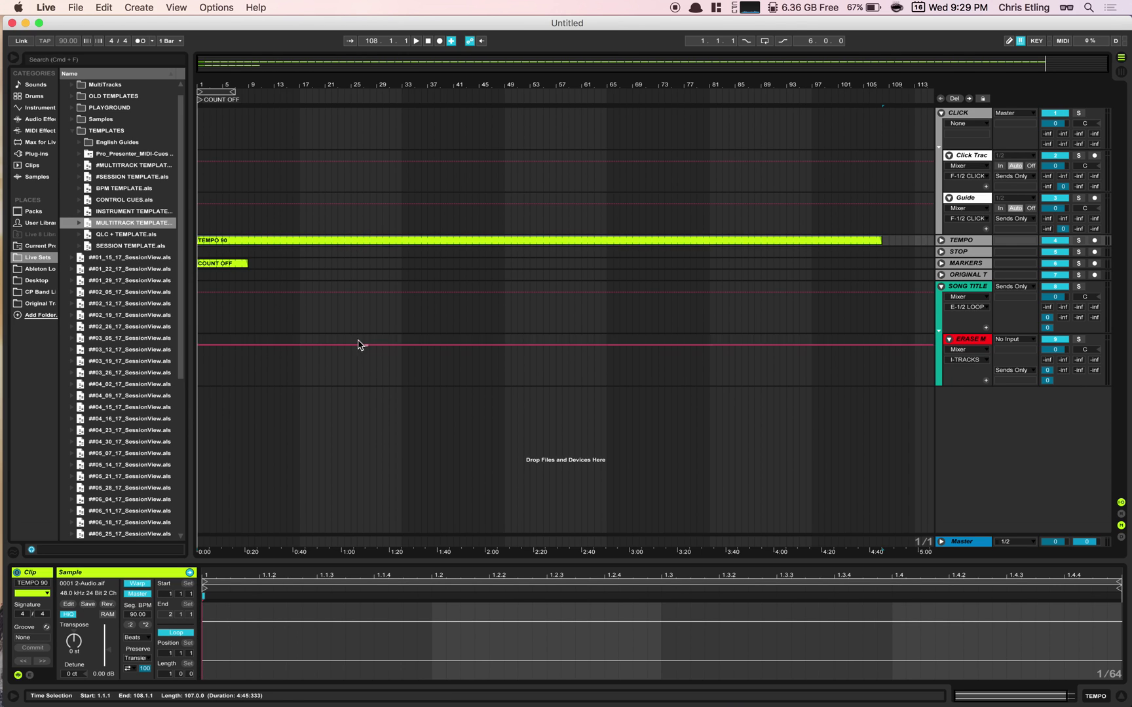
pyautogui.click(146, 617)
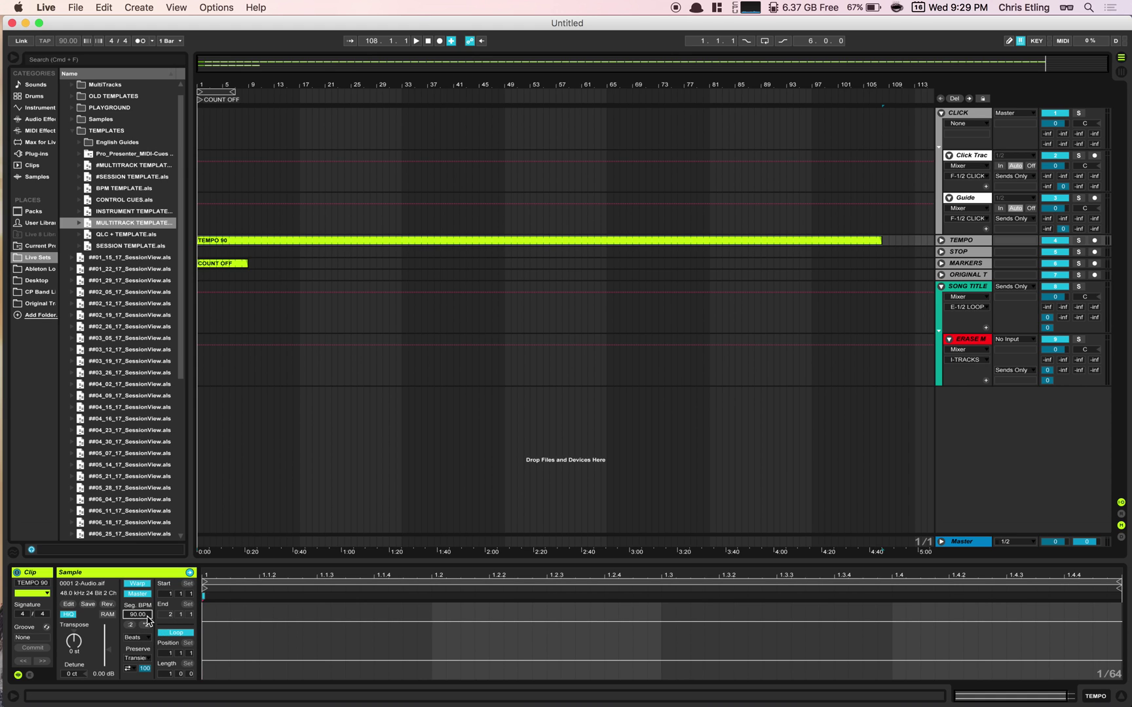
pyautogui.write('69.5')
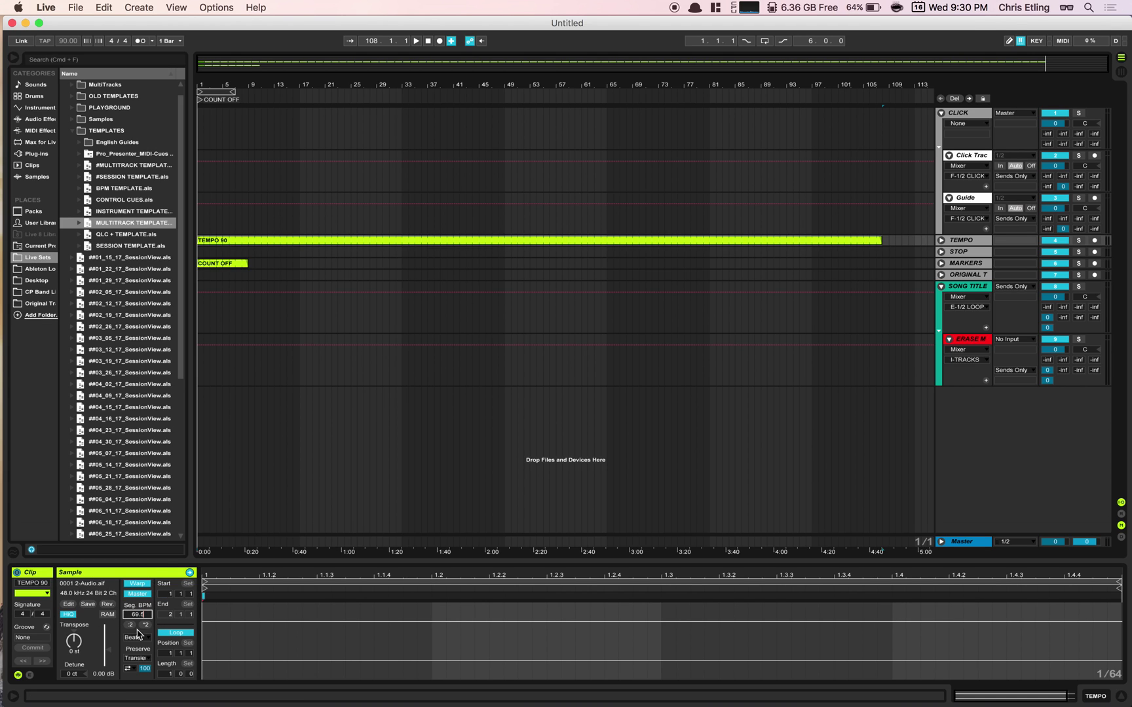
pyautogui.press('Return')
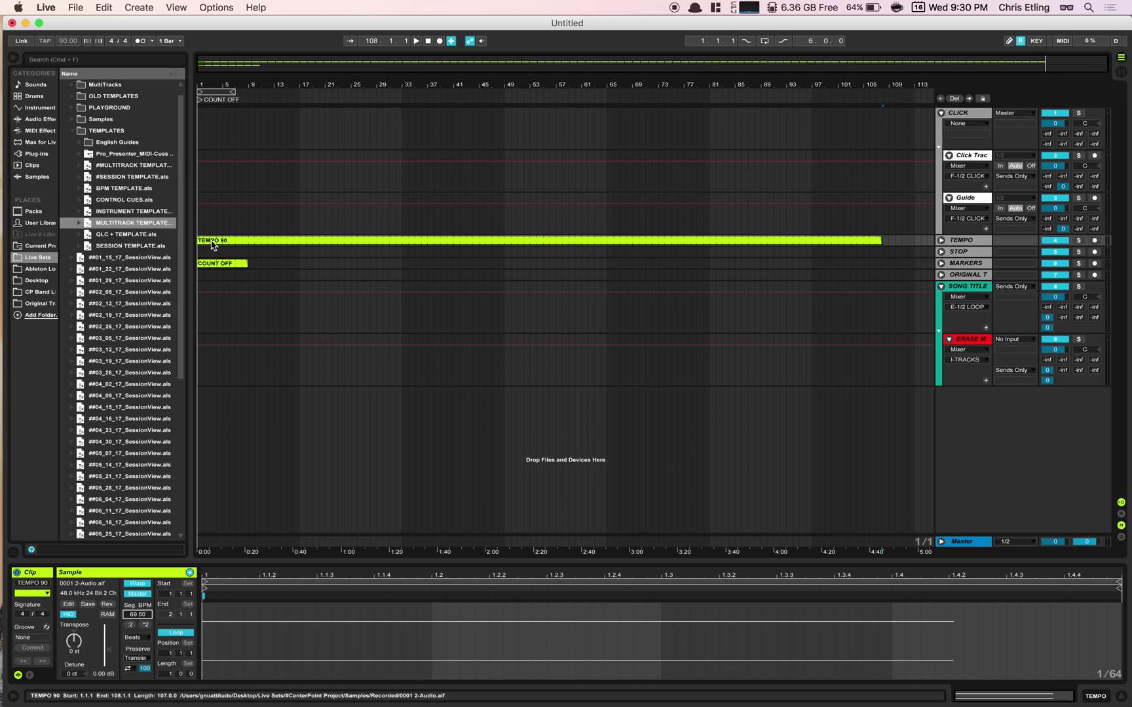
# Step: Rename the clip on the TEMPO track to "TEMPO 69.50 4/4"
pyautogui.click(984, 241)
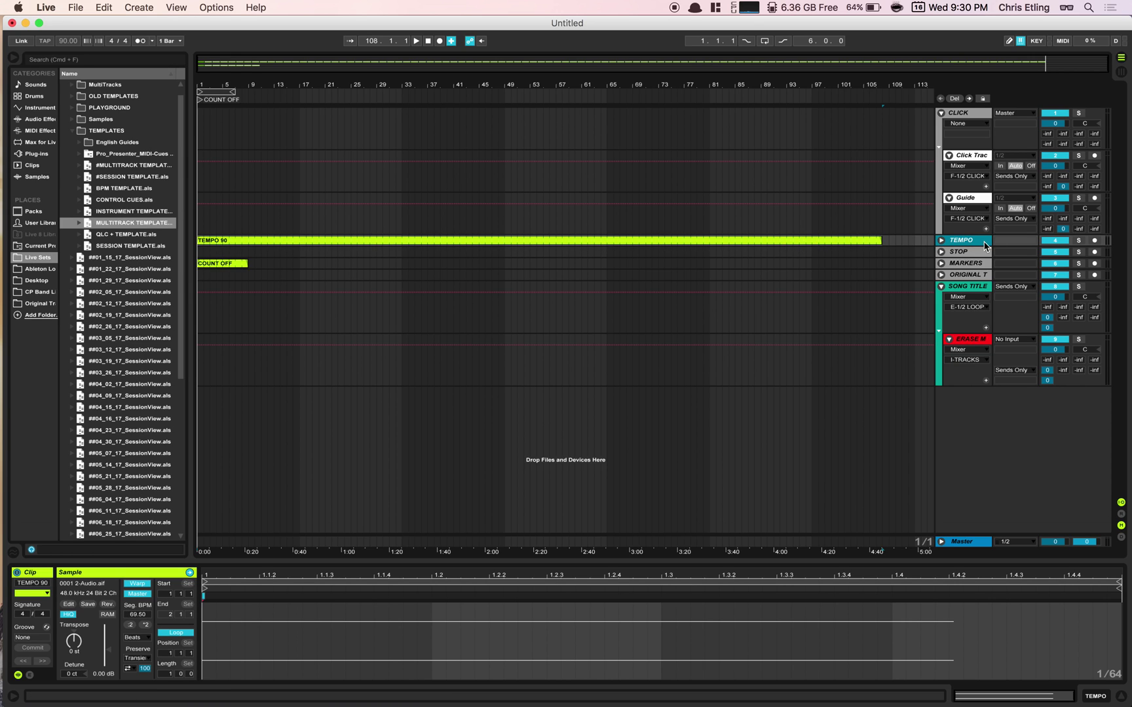
pyautogui.click(232, 245)
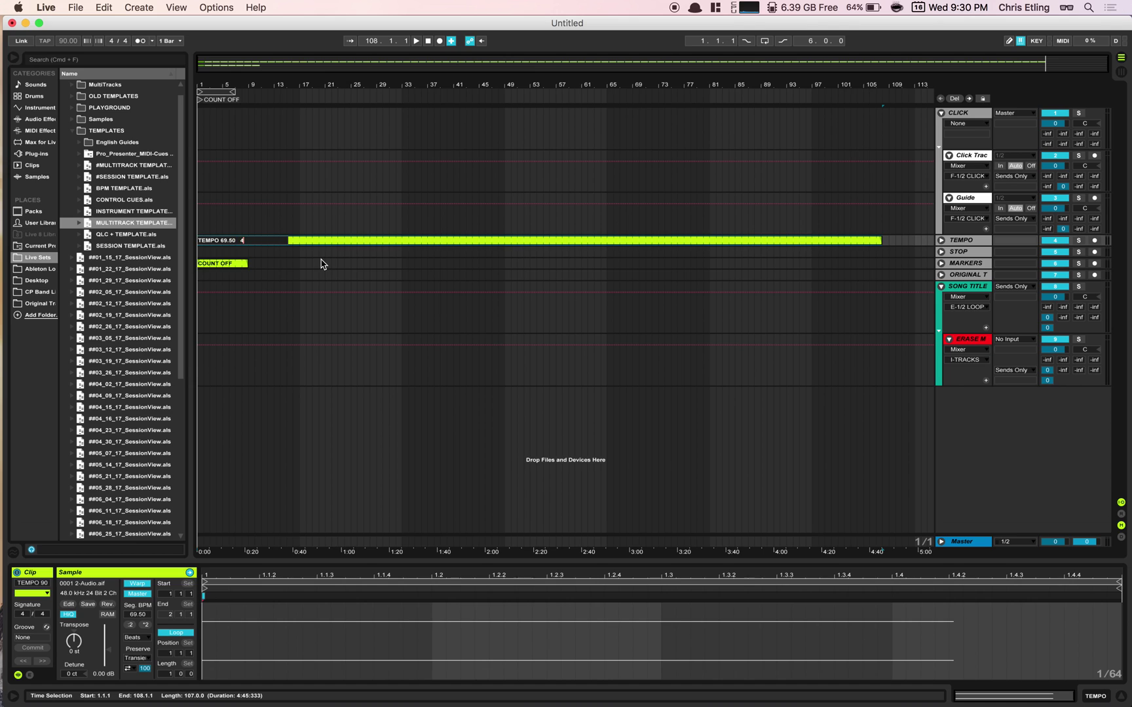
pyautogui.press('Return')
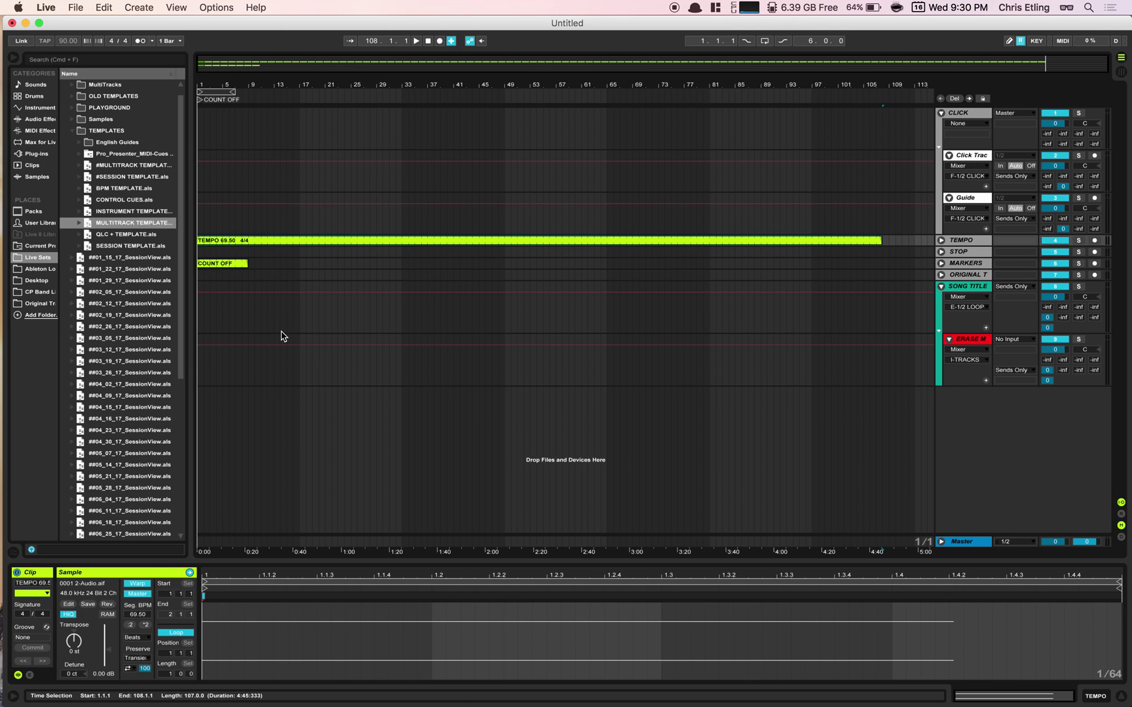
pyautogui.moveTo(224, 85); pyautogui.dragTo(233, 190)
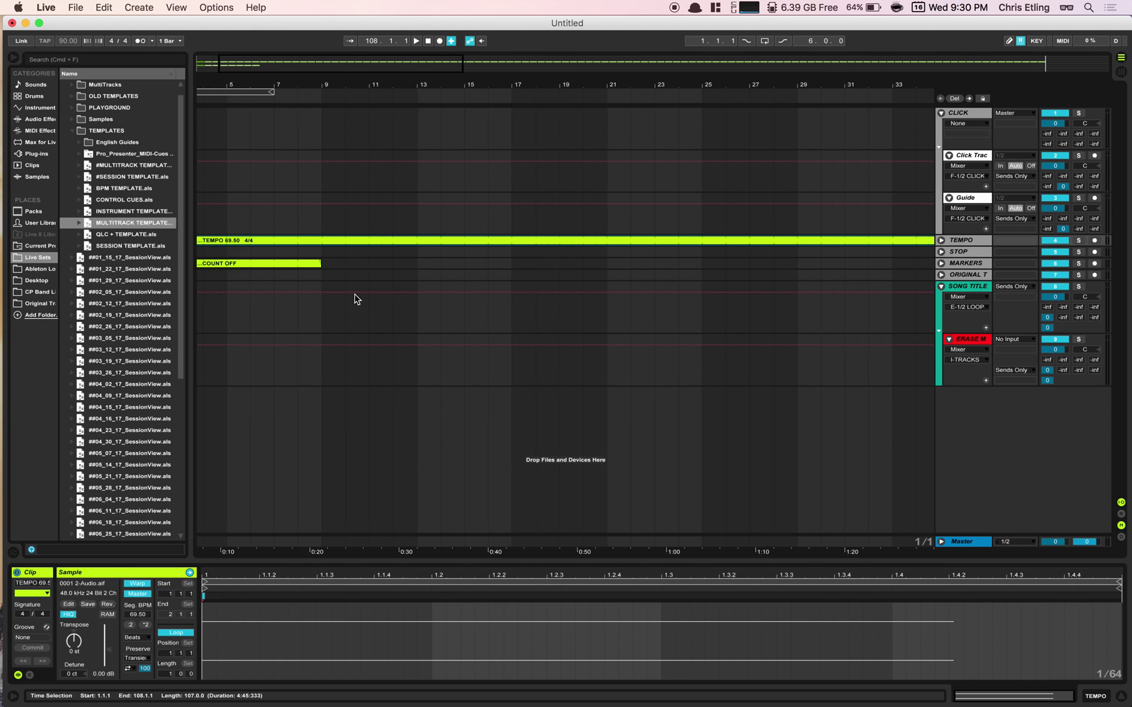
pyautogui.hscroll(-3, 357, 298)
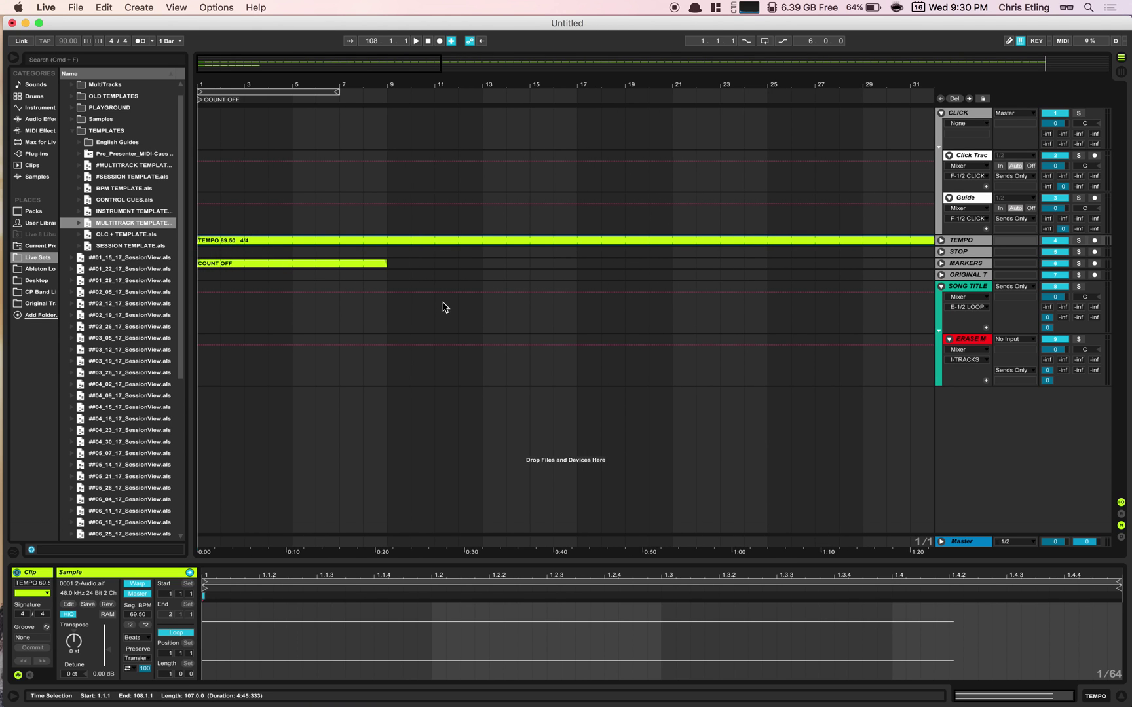
pyautogui.hscroll(5, 410, 247)
pyautogui.hscroll(-5, 407, 265)
pyautogui.hscroll(3, 226, 252)
pyautogui.hscroll(-3, 236, 249)
# Step: Import the set "MultiTrack-End of Days-We Are Young & Free (Live)-Ab.als" from its Ableton Loops folder below the existing template tracks
pyautogui.click(44, 269)
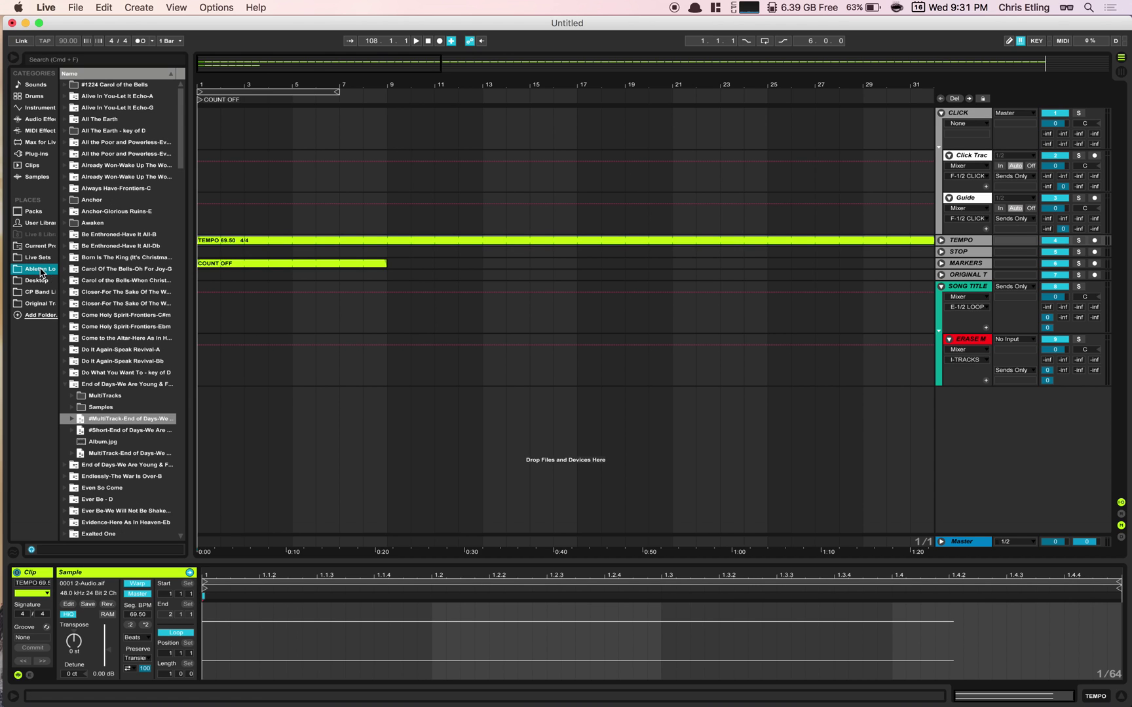
pyautogui.click(65, 464)
pyautogui.moveTo(190, 413); pyautogui.dragTo(280, 419)
pyautogui.click(98, 430)
pyautogui.moveTo(98, 431); pyautogui.dragTo(399, 446)
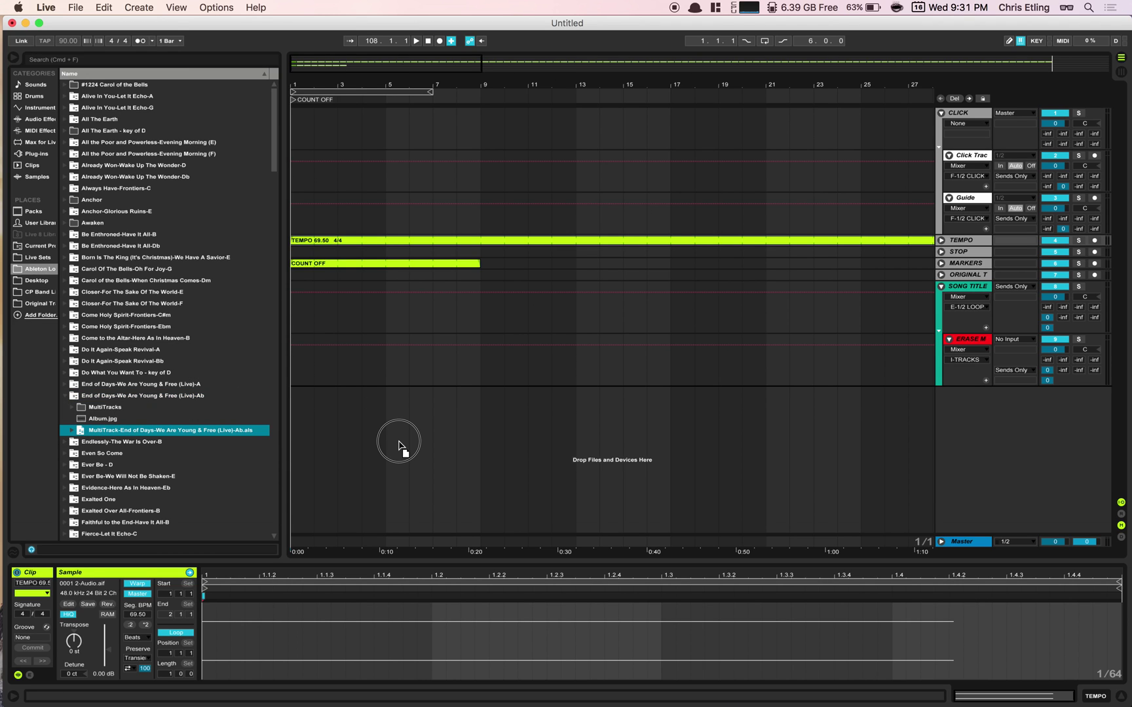
pyautogui.moveTo(400, 445); pyautogui.dragTo(333, 445)
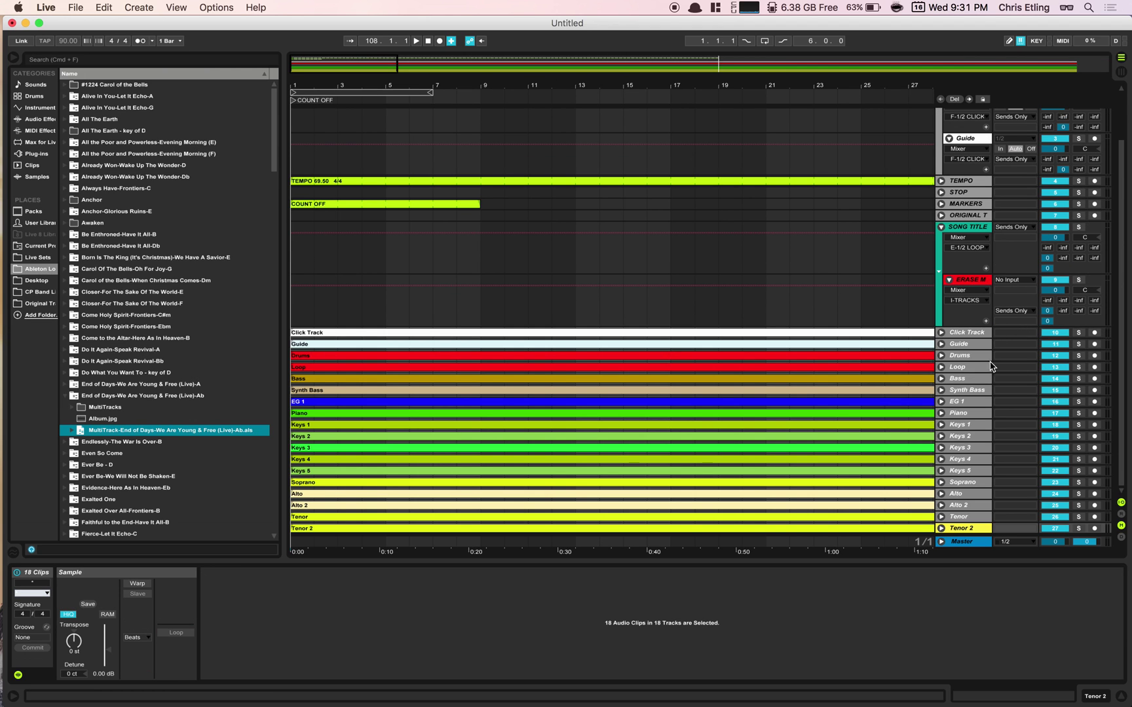
# Step: Look over the imported tracks and hide the browser to widen the arrangement
pyautogui.scroll(3, 951, 470)
pyautogui.scroll(-3, 951, 471)
pyautogui.scroll(-1, 124, 139)
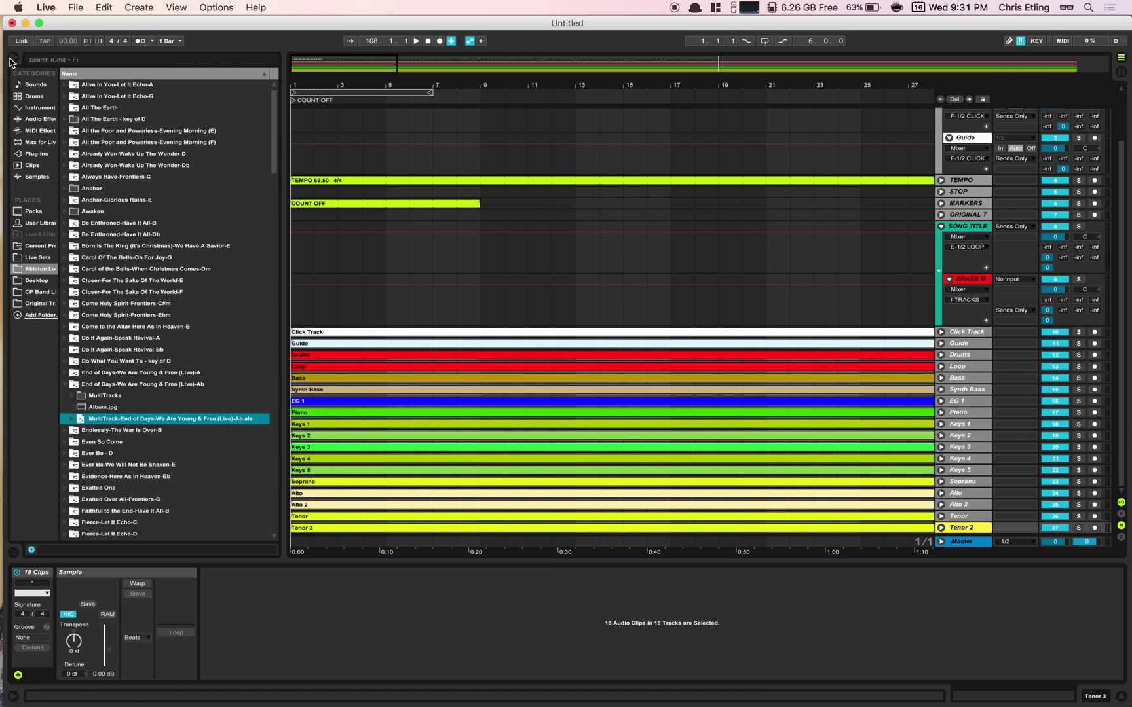
pyautogui.click(13, 58)
pyautogui.scroll(2, 773, 373)
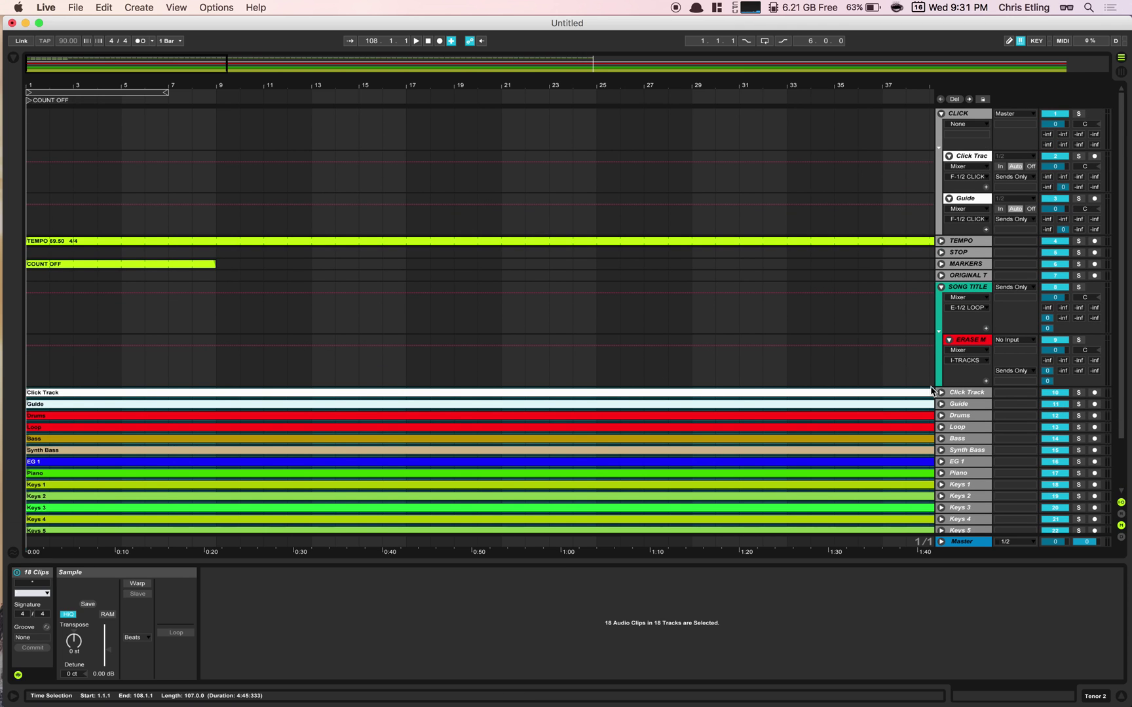
# Step: Unfold the imported Click Track and Guide tracks to show their waveforms
pyautogui.click(964, 403)
pyautogui.click(963, 393)
pyautogui.click(964, 404)
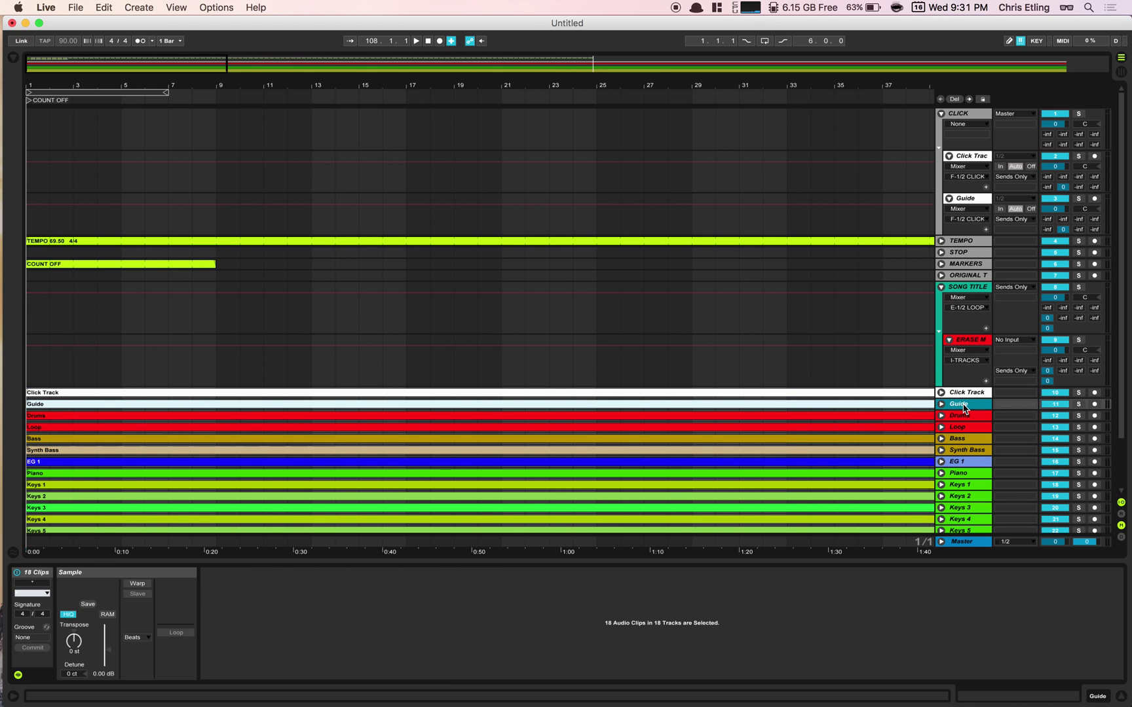
pyautogui.click(941, 393)
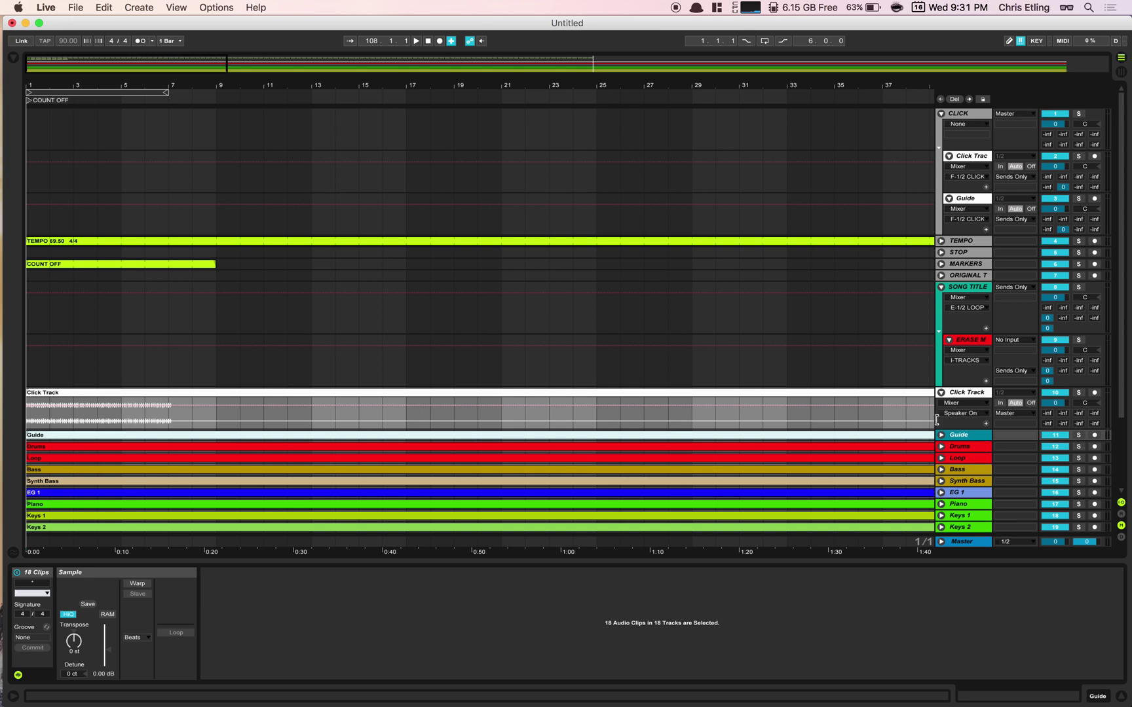
pyautogui.click(941, 435)
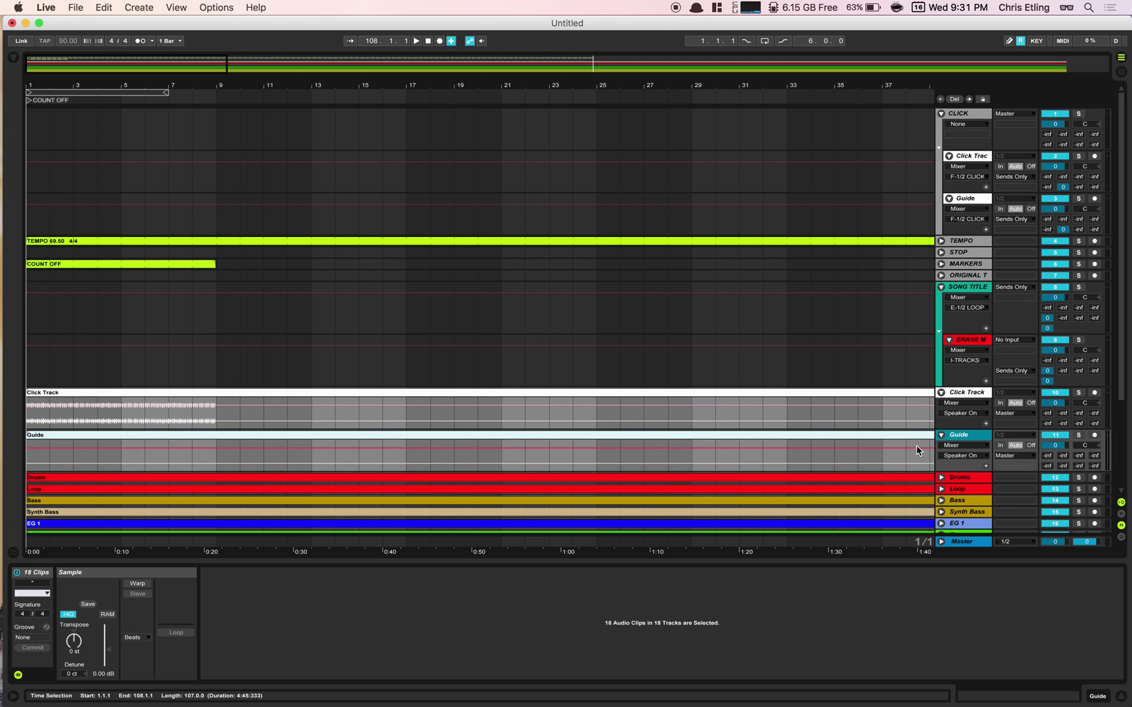
# Step: Move the imported Click Track and Guide clips into the template's own Click Track and Guide tracks, starting at bar 1
pyautogui.click(433, 395)
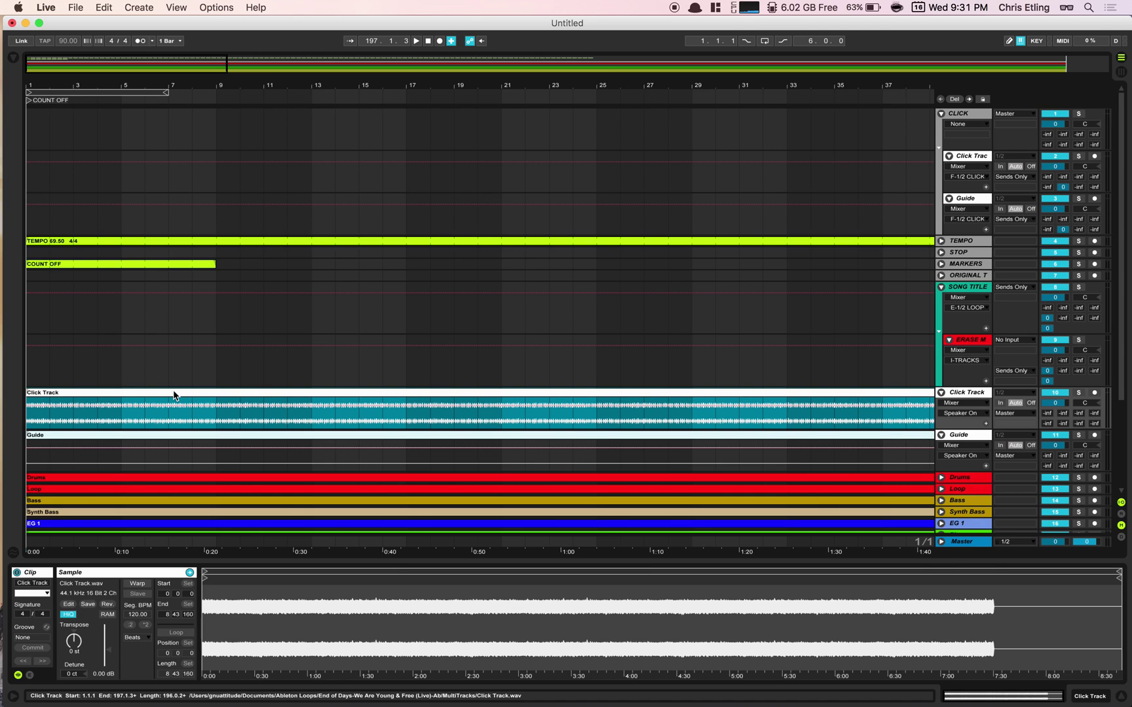
pyautogui.keyDown('shift'); pyautogui.click(138, 440); pyautogui.keyUp('shift')
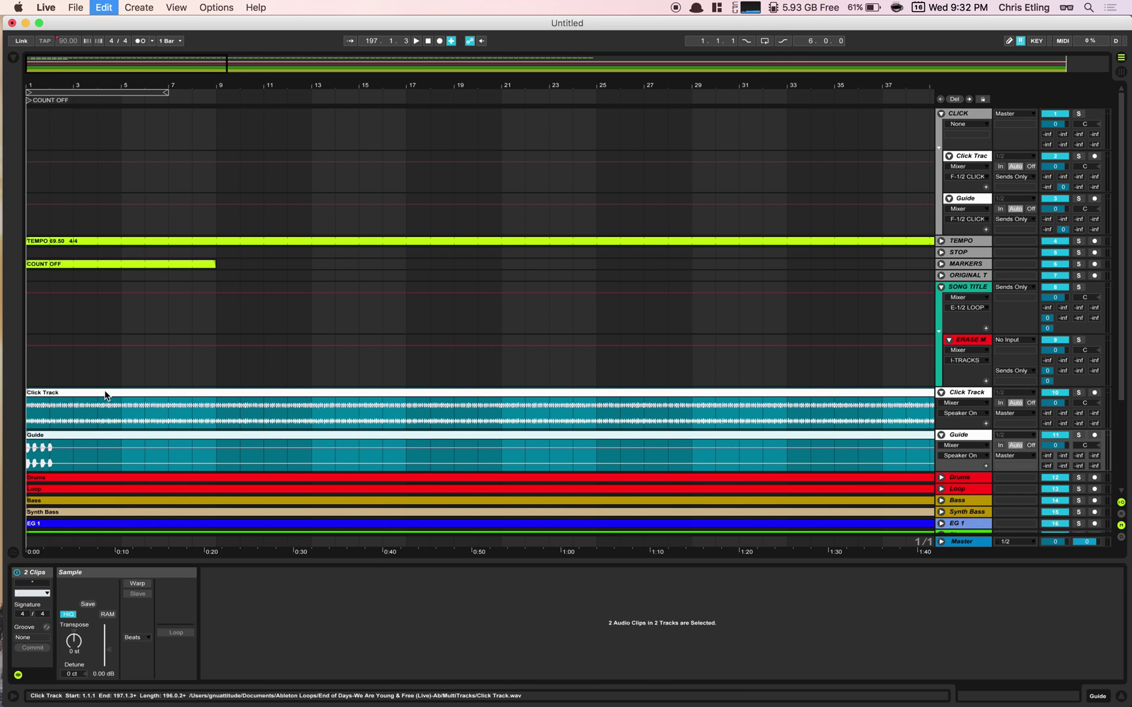
pyautogui.press('Delete')
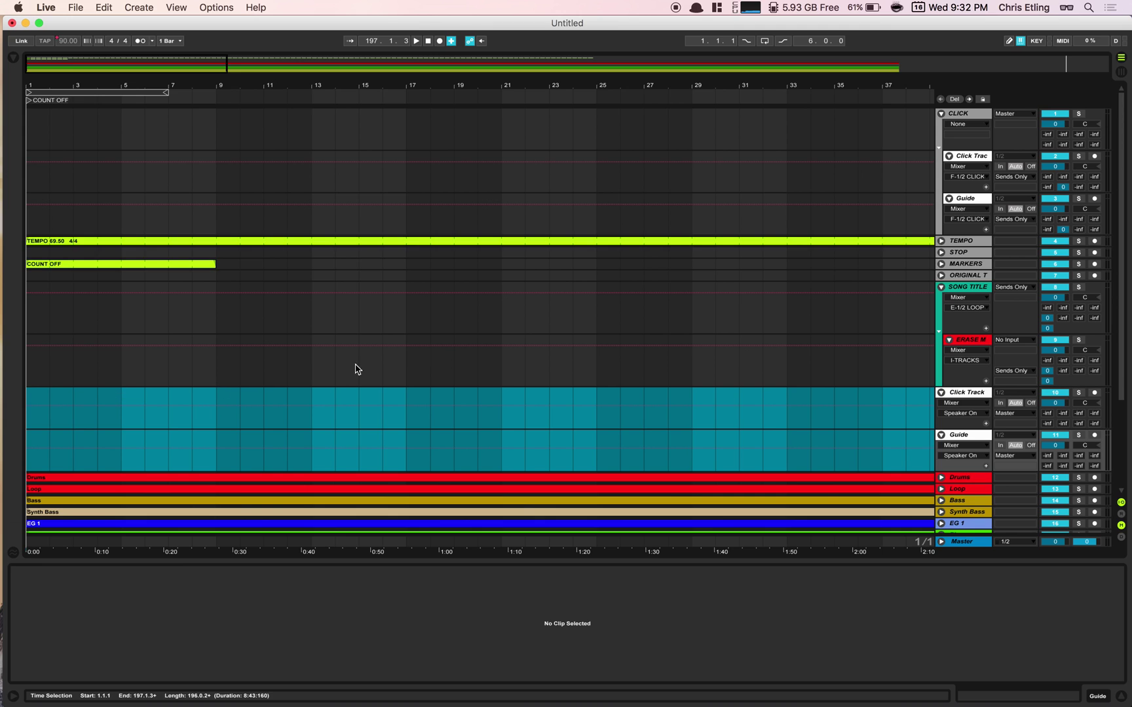
pyautogui.click(882, 175)
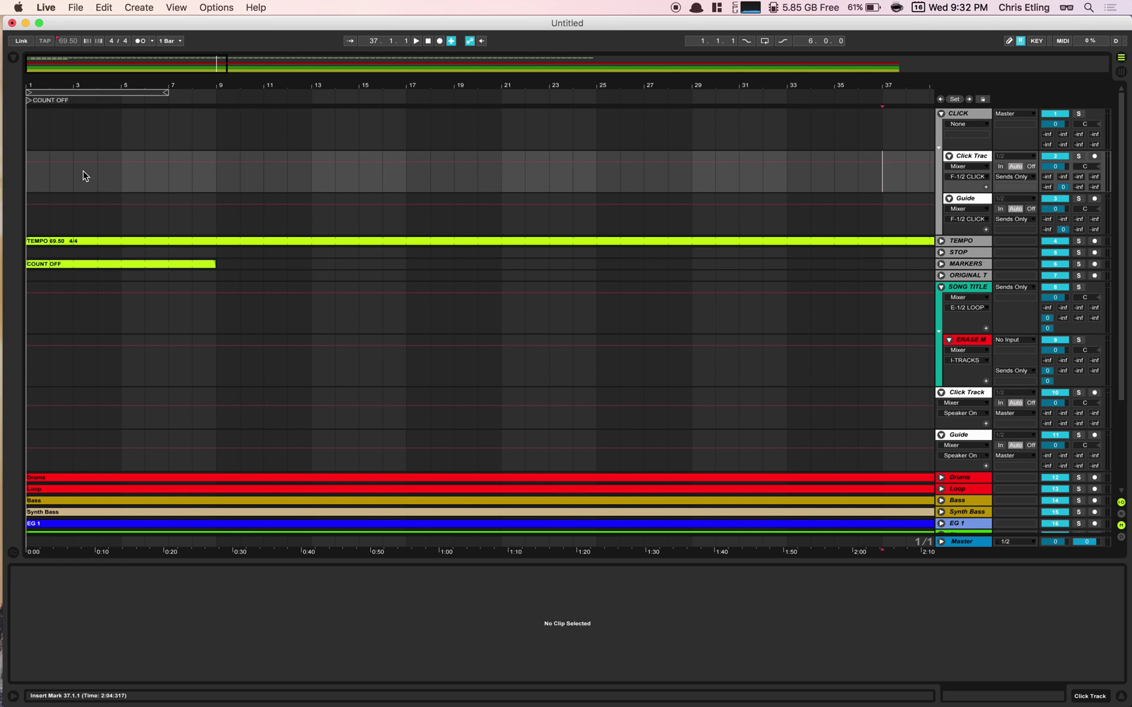
pyautogui.click(39, 191)
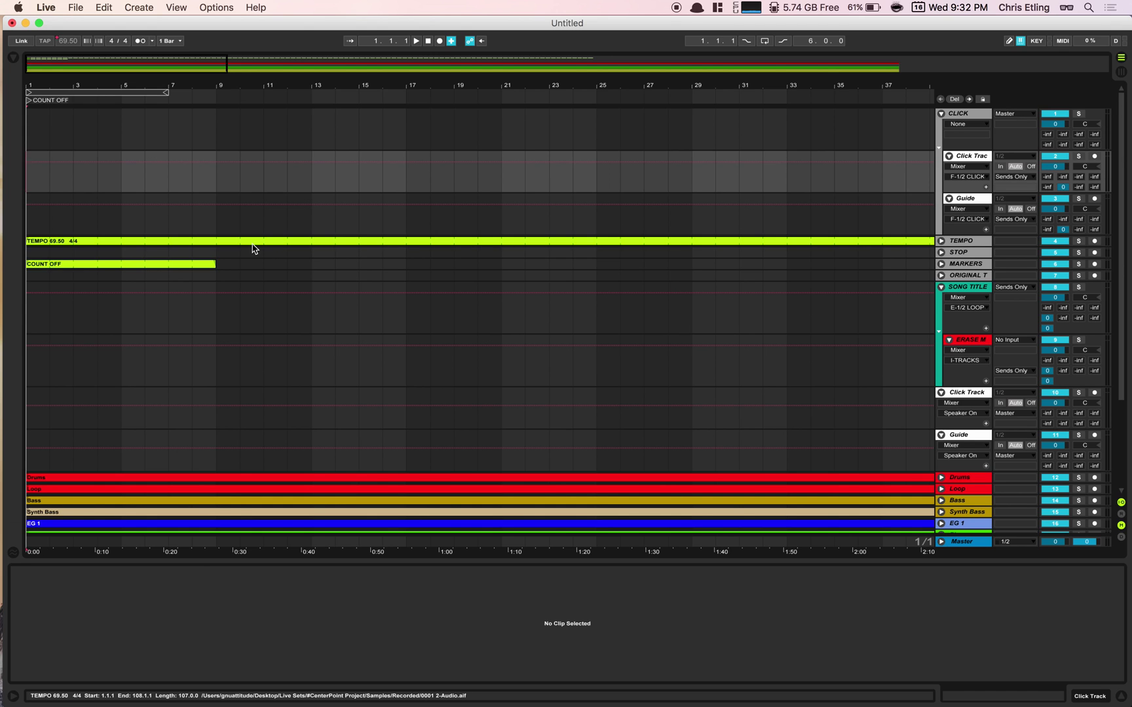
pyautogui.press('super+v')
pyautogui.click(313, 319)
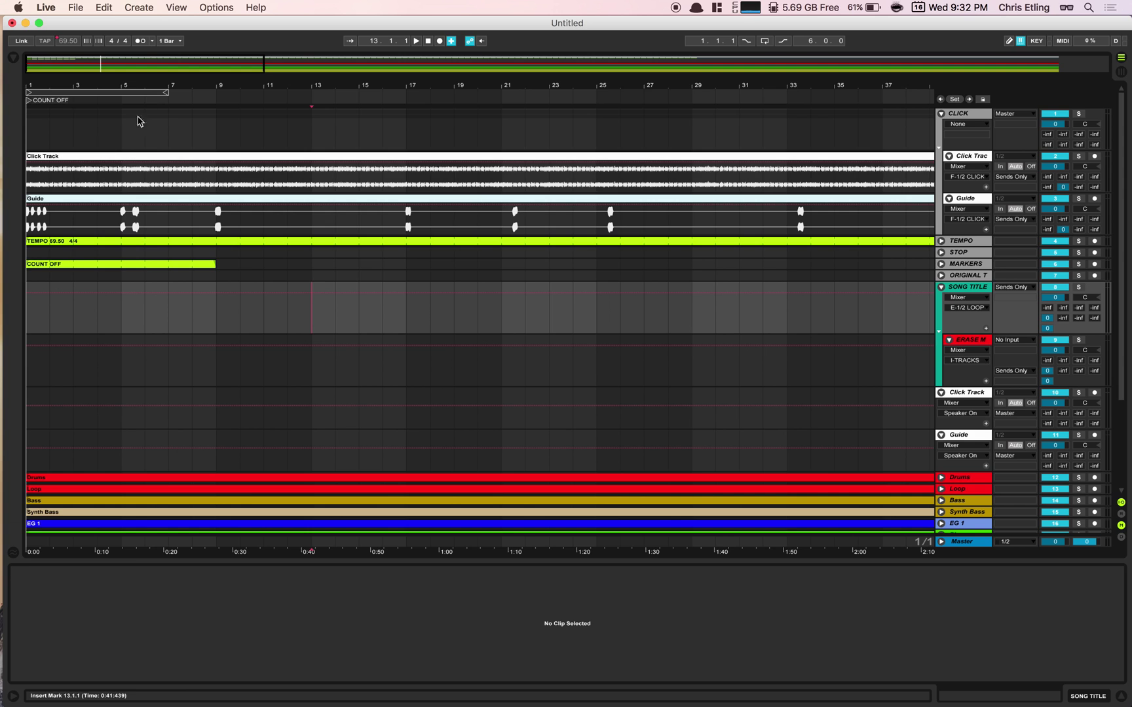
pyautogui.moveTo(162, 83)
pyautogui.mouseDown()
pyautogui.moveTo(162, 99)
pyautogui.moveTo(162, 69)
pyautogui.mouseUp()
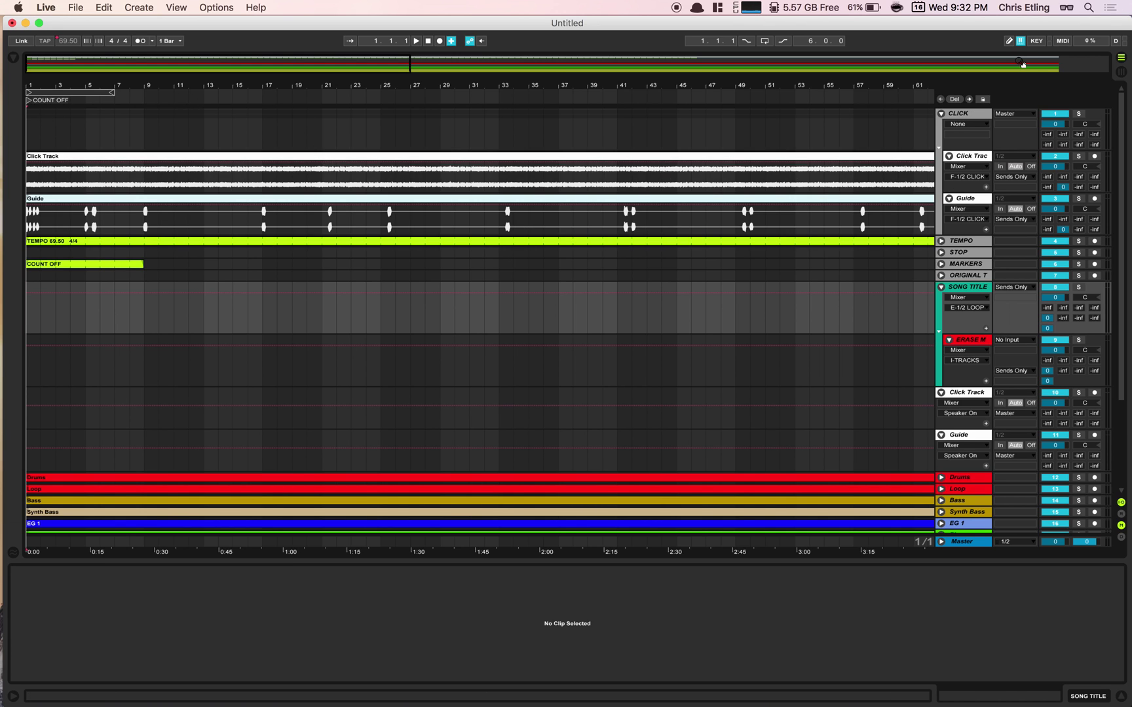
pyautogui.click(1038, 41)
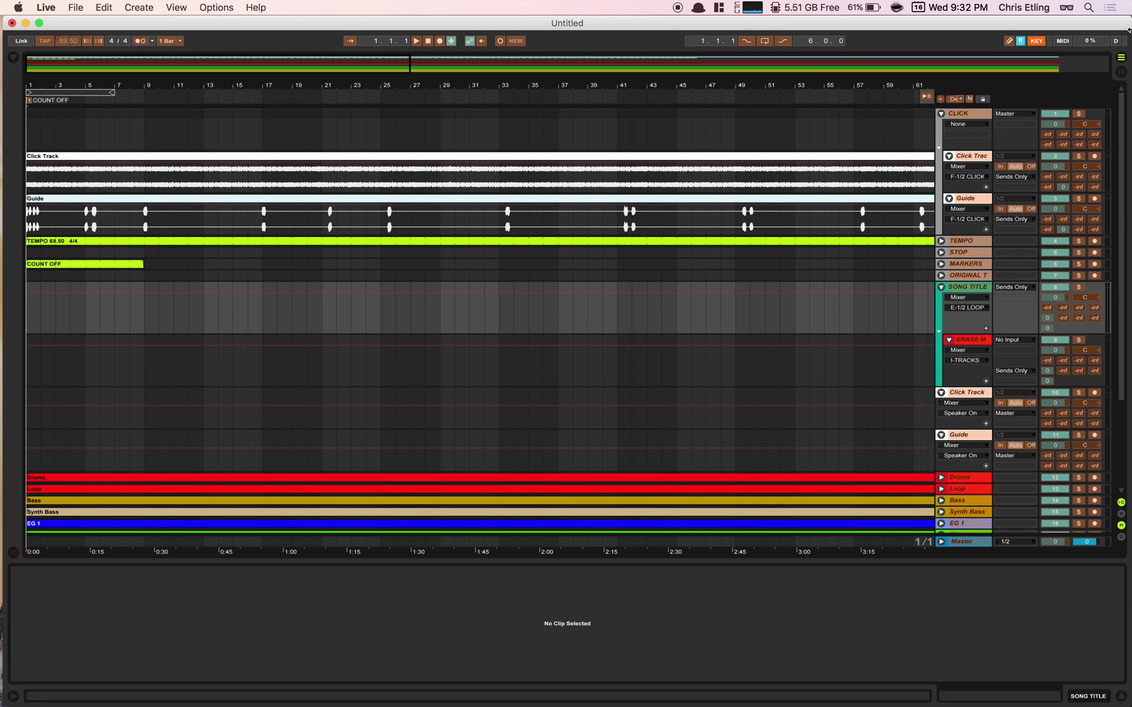
pyautogui.click(1036, 41)
# Step: Add a locator at bar 23 and select it in key mapping mode for assigning the 2 key
pyautogui.rightClick(351, 101)
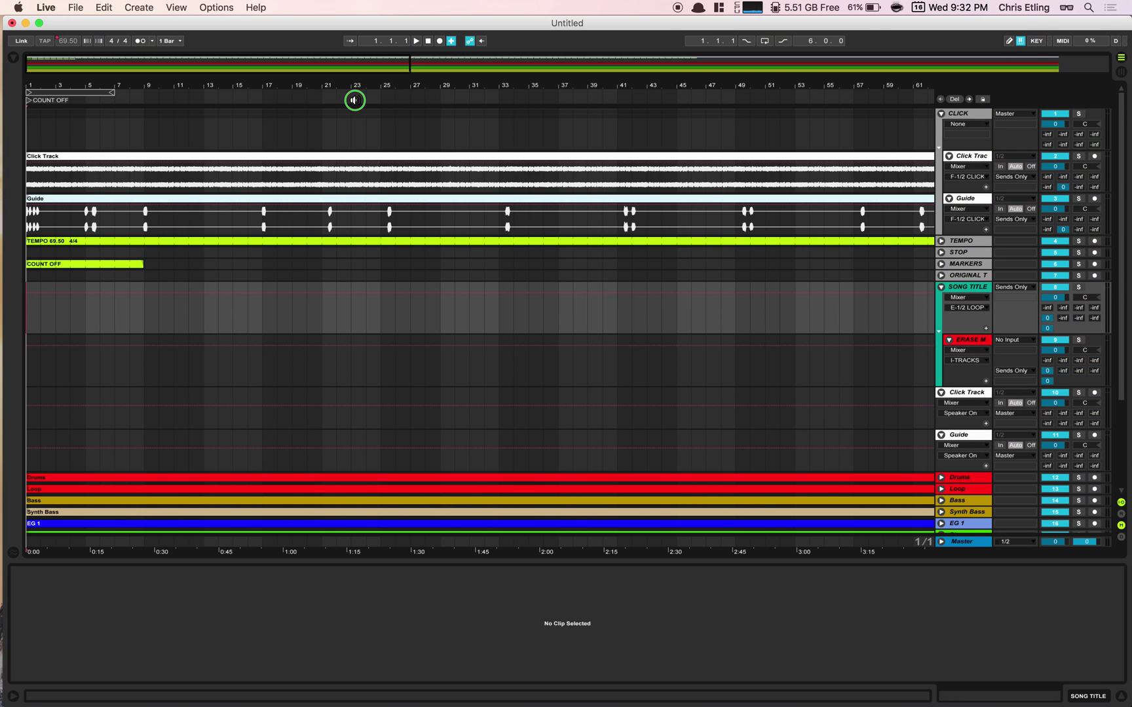
pyautogui.click(395, 134)
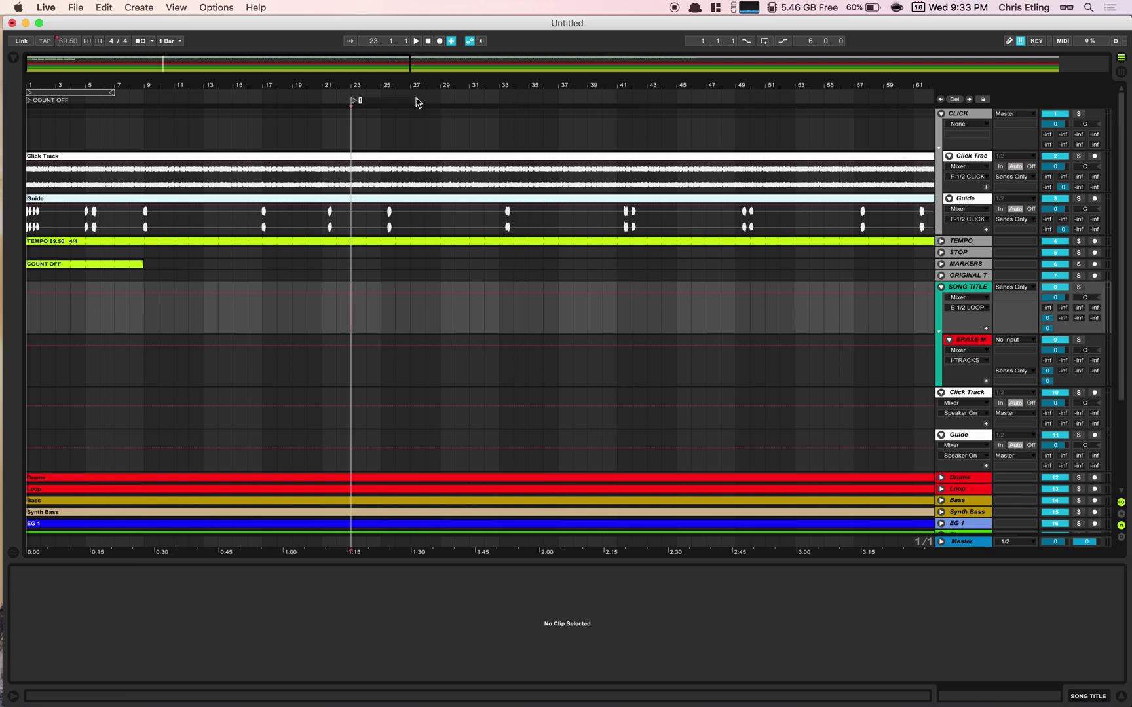
pyautogui.click(1036, 42)
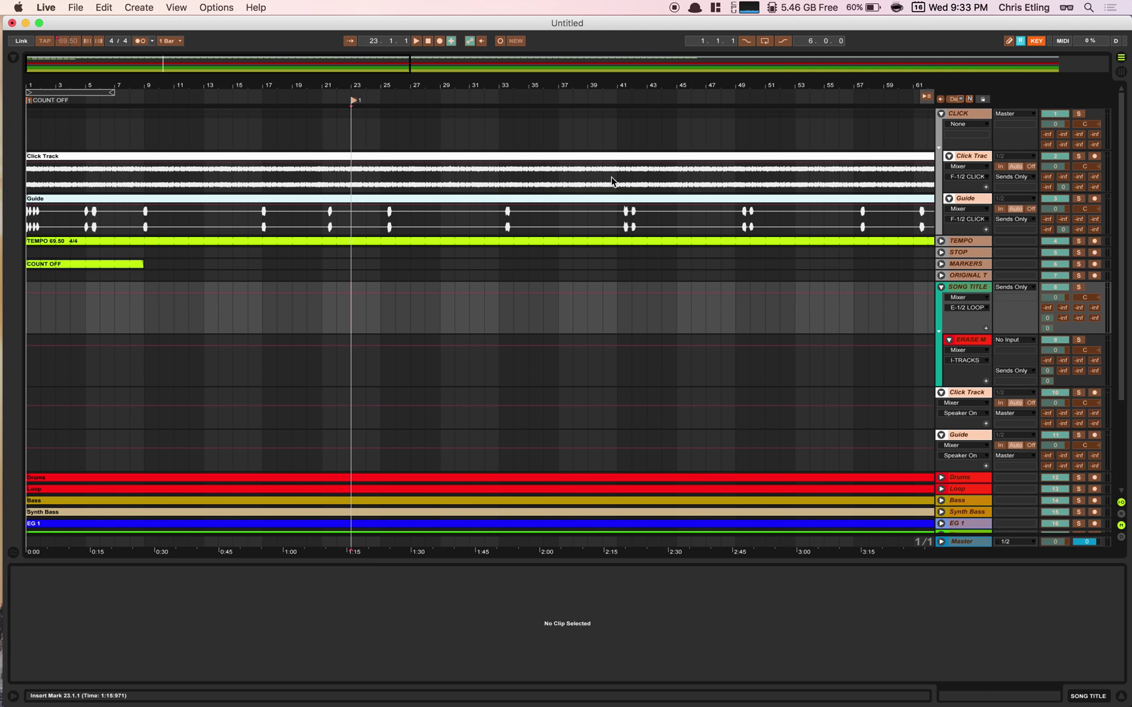
pyautogui.click(360, 102)
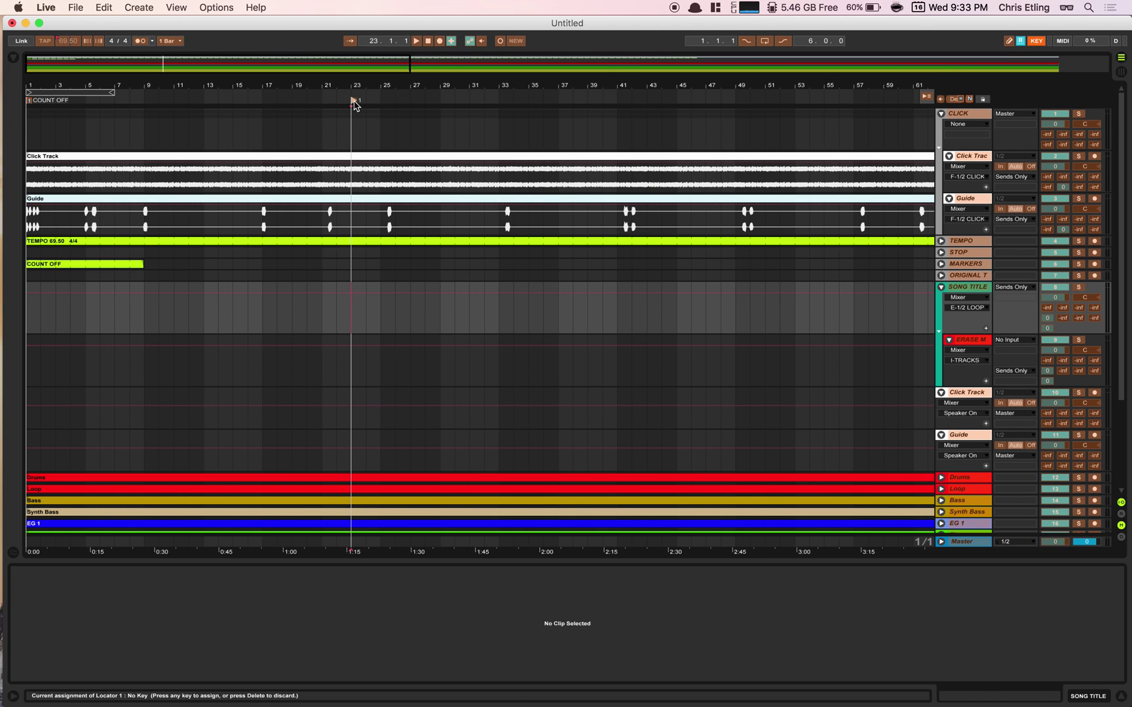
pyautogui.press('2')
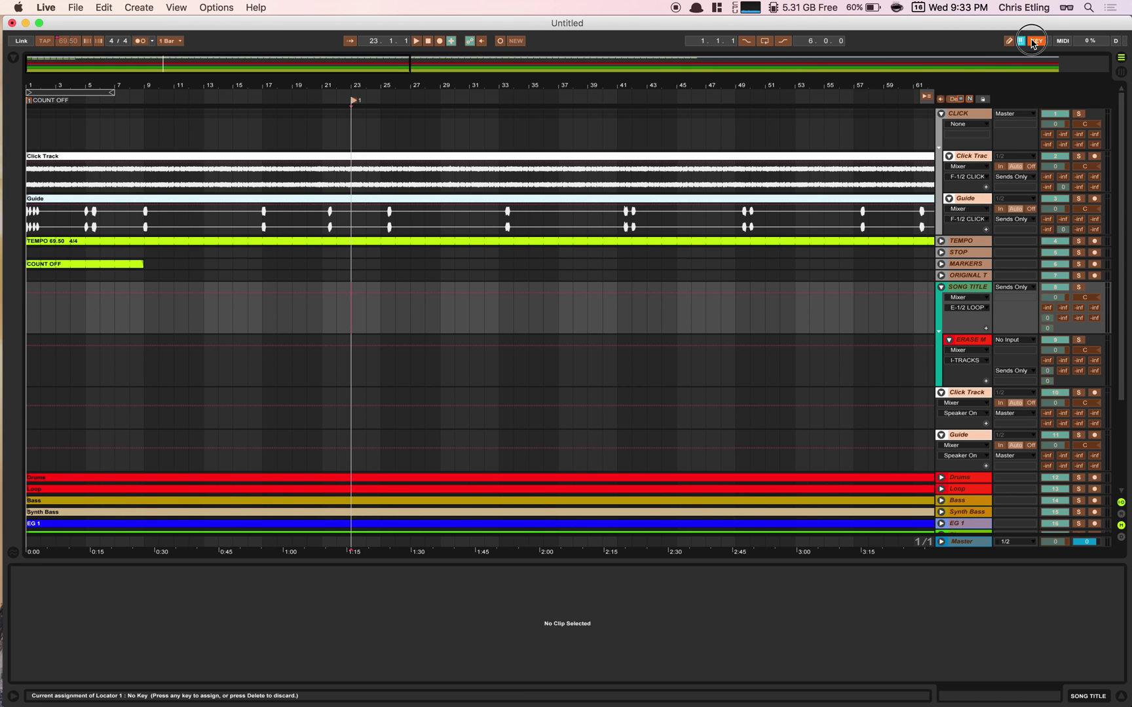
# Step: Leave key mapping mode and delete the locator at bar 23
pyautogui.click(1032, 41)
pyautogui.click(355, 103)
pyautogui.press('Delete')
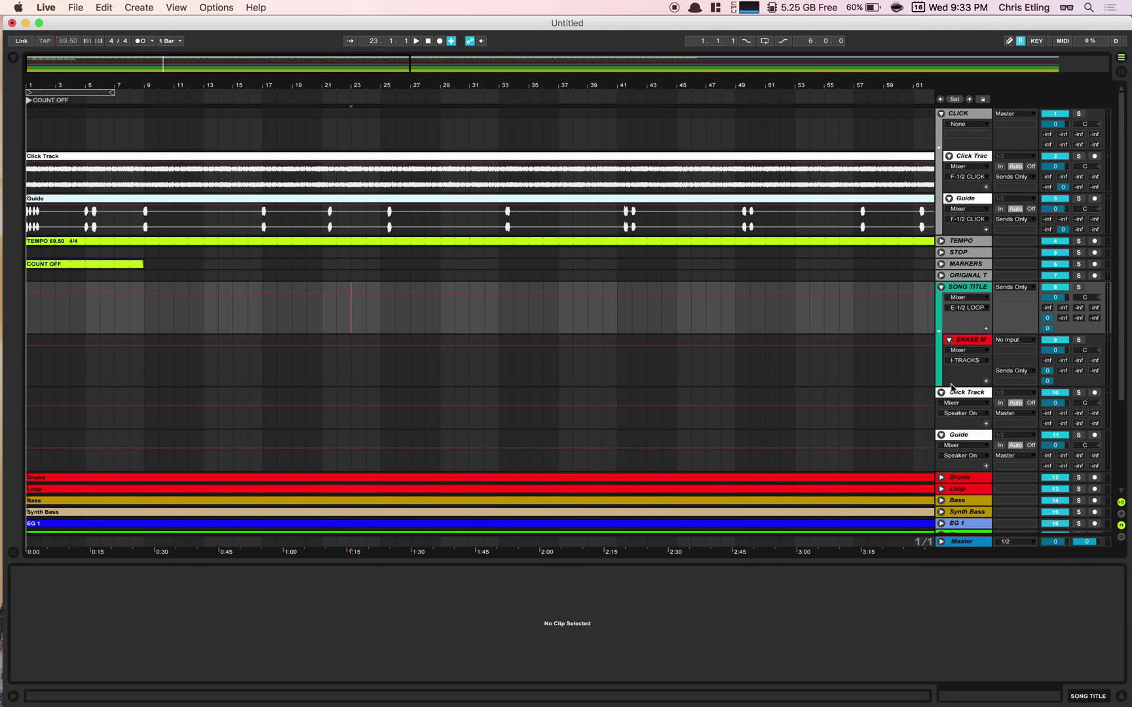
# Step: Delete the two emptied imported tracks, Click Track and Guide, located between ERASE ME and Drums
pyautogui.click(970, 439)
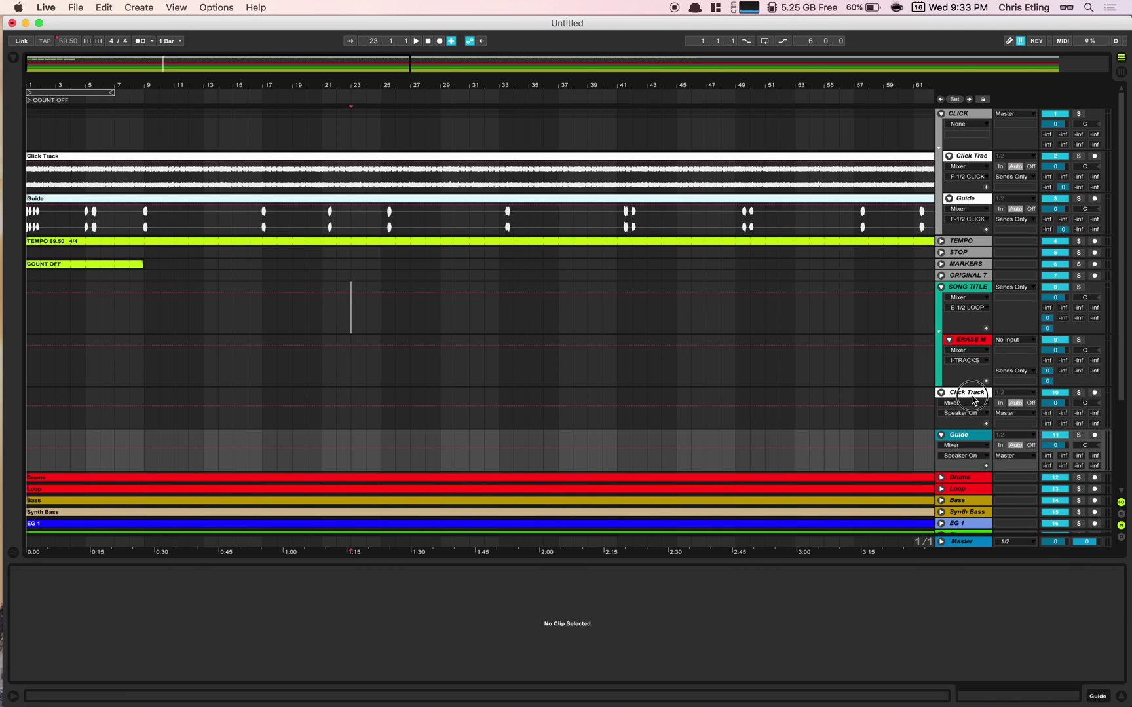
pyautogui.click(973, 394)
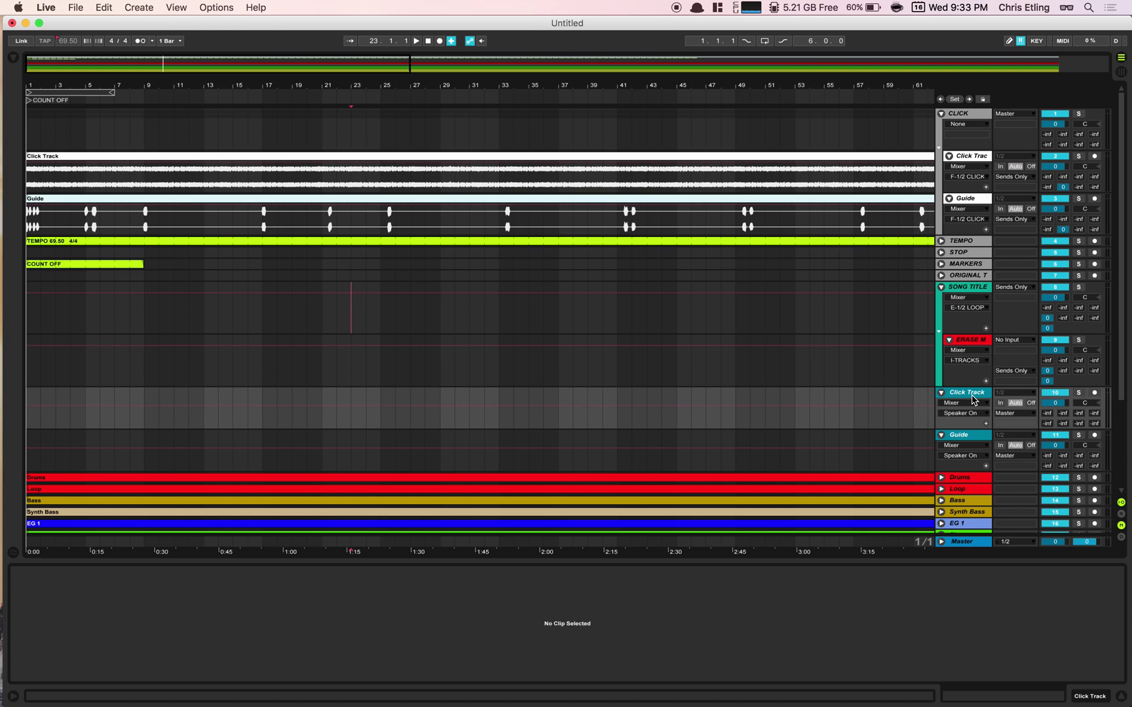
pyautogui.press('Delete')
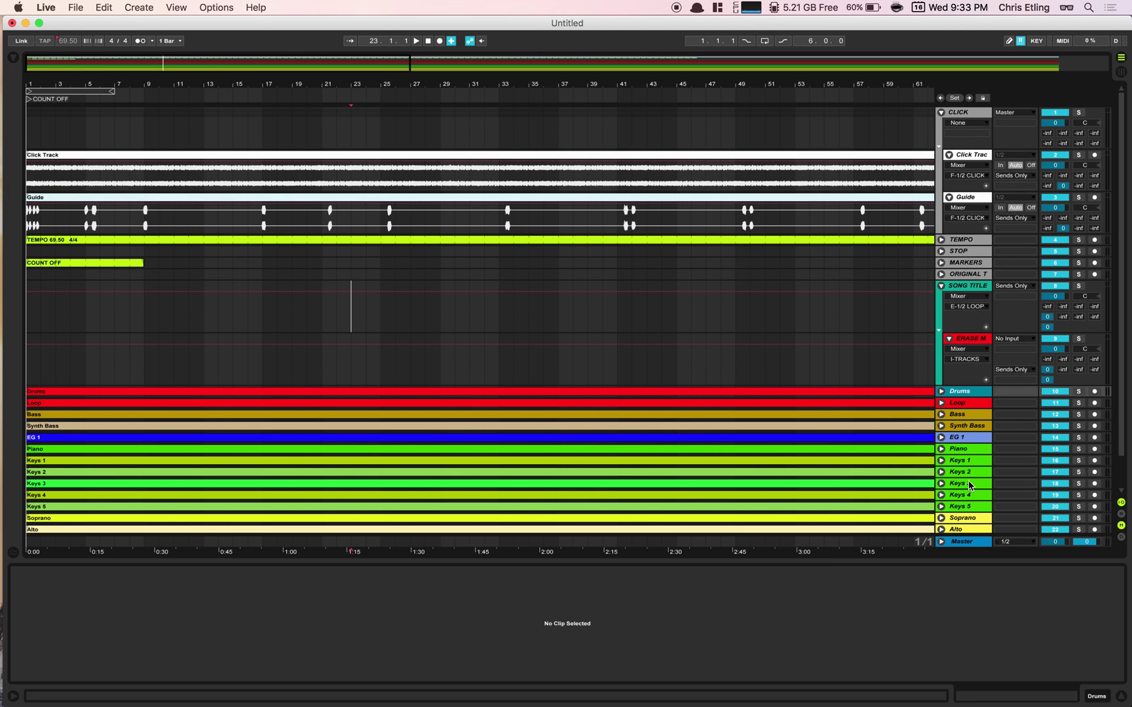
# Step: Move all imported tracks from Drums through Tenor 2 into the SONG TITLE group, above the ERASE ME track
pyautogui.scroll(-2, 970, 485)
pyautogui.click(954, 528)
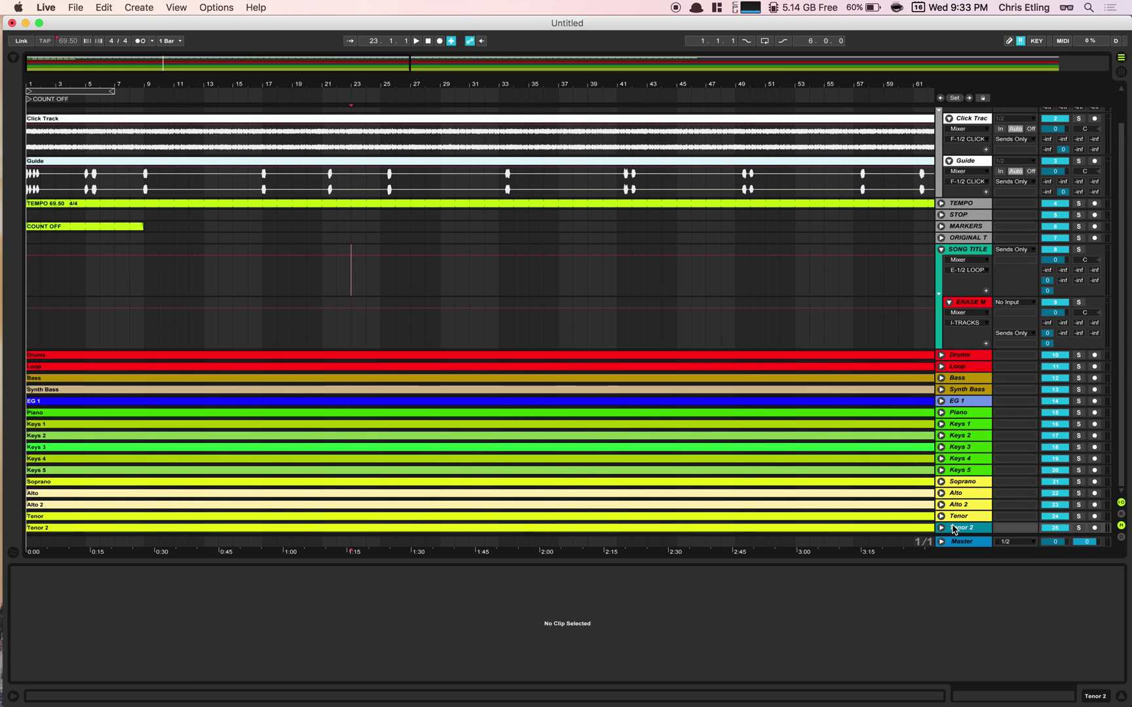
pyautogui.keyDown('shift'); pyautogui.click(957, 354); pyautogui.keyUp('shift')
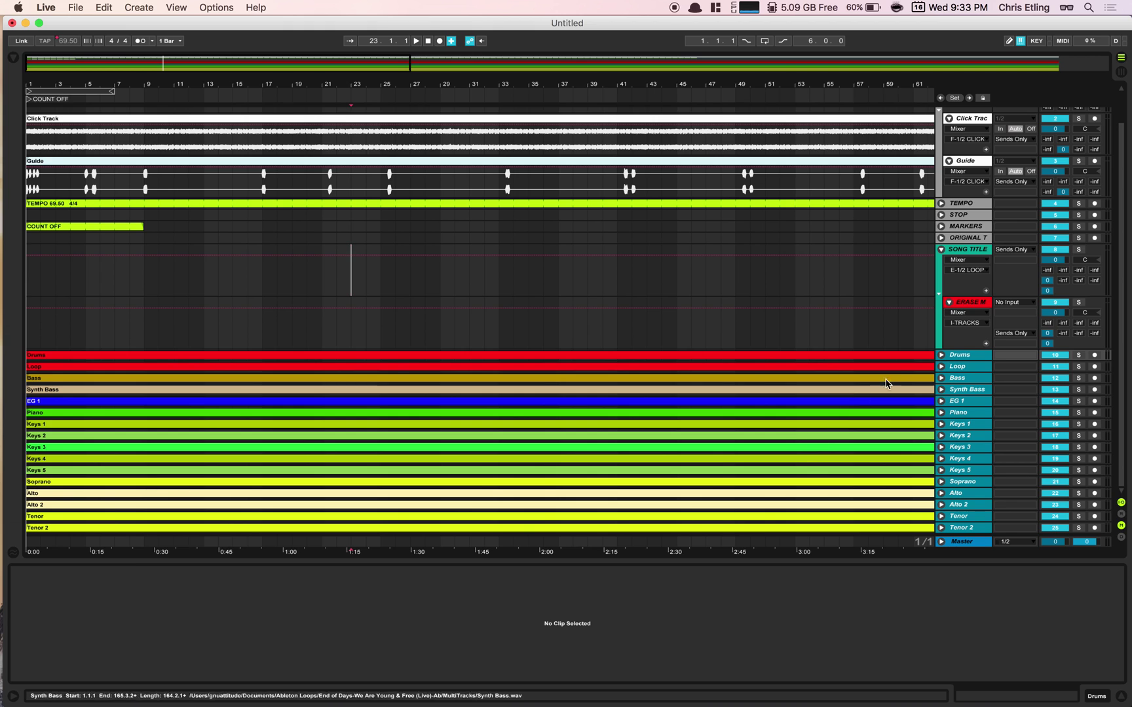
pyautogui.moveTo(963, 358); pyautogui.dragTo(968, 303)
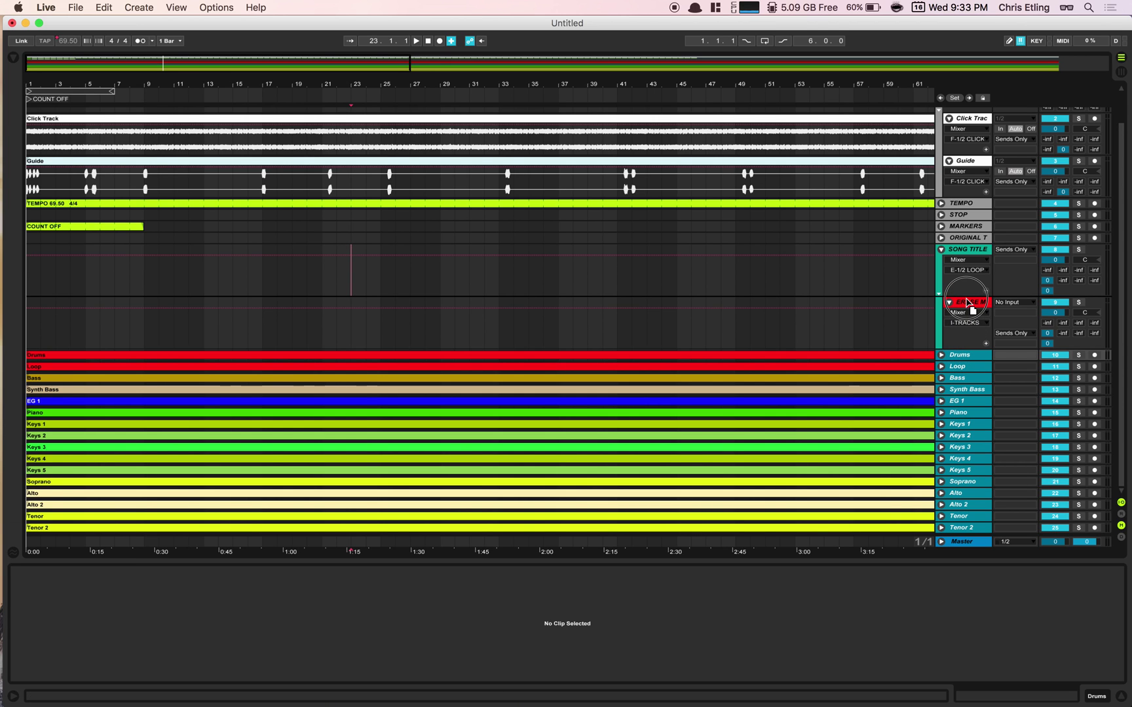
pyautogui.moveTo(968, 305)
pyautogui.mouseDown()
pyautogui.moveTo(919, 336)
pyautogui.moveTo(959, 341)
pyautogui.moveTo(951, 348)
pyautogui.mouseUp()
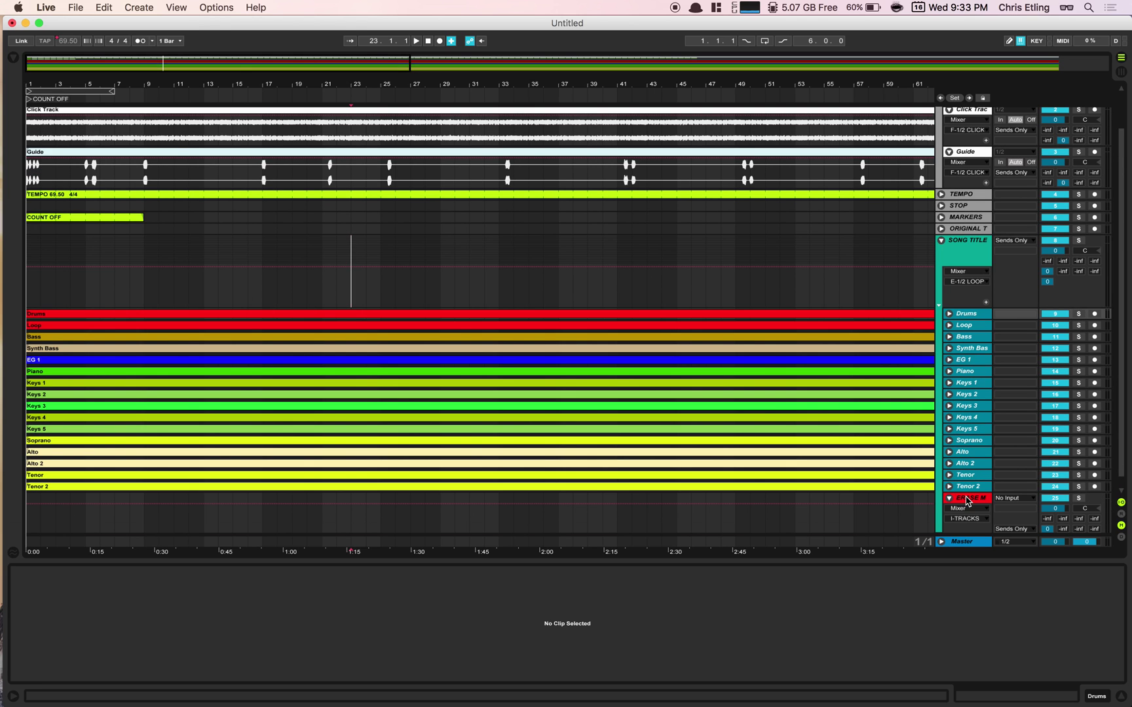
# Step: Delete the ERASE ME placeholder track at the end of the SONG TITLE group
pyautogui.click(968, 501)
pyautogui.scroll(-1, 842, 364)
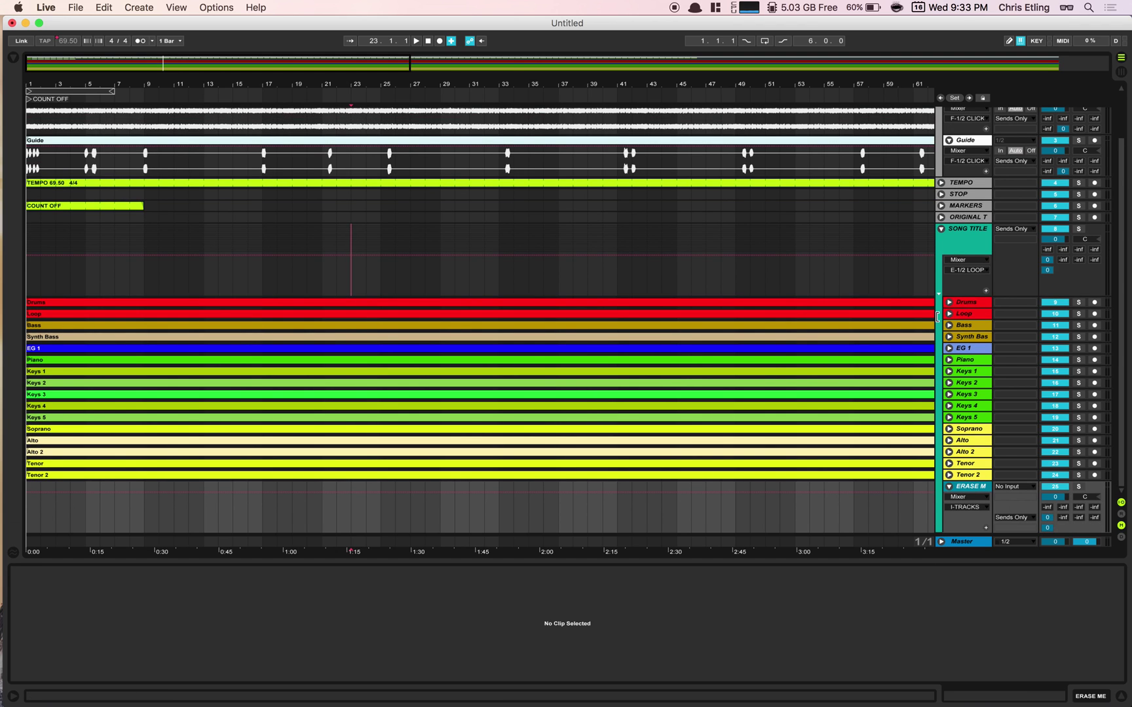
pyautogui.press('Delete')
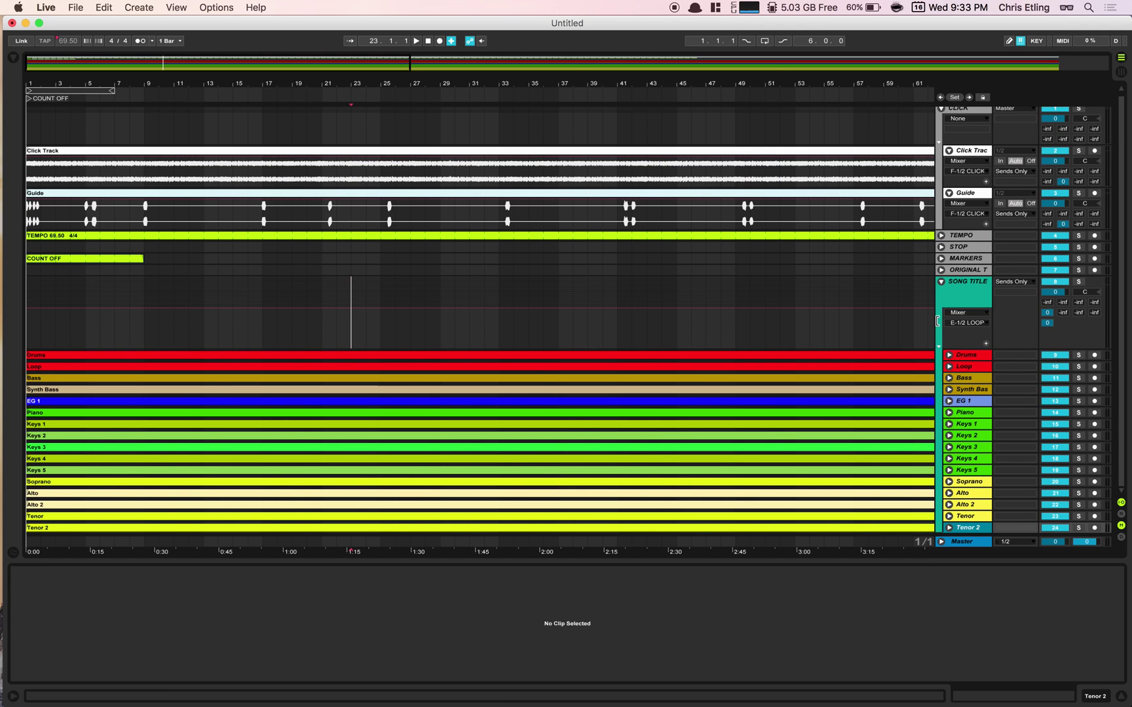
# Step: Fold and unfold the SONG TITLE group to check that it contains the imported tracks
pyautogui.click(972, 300)
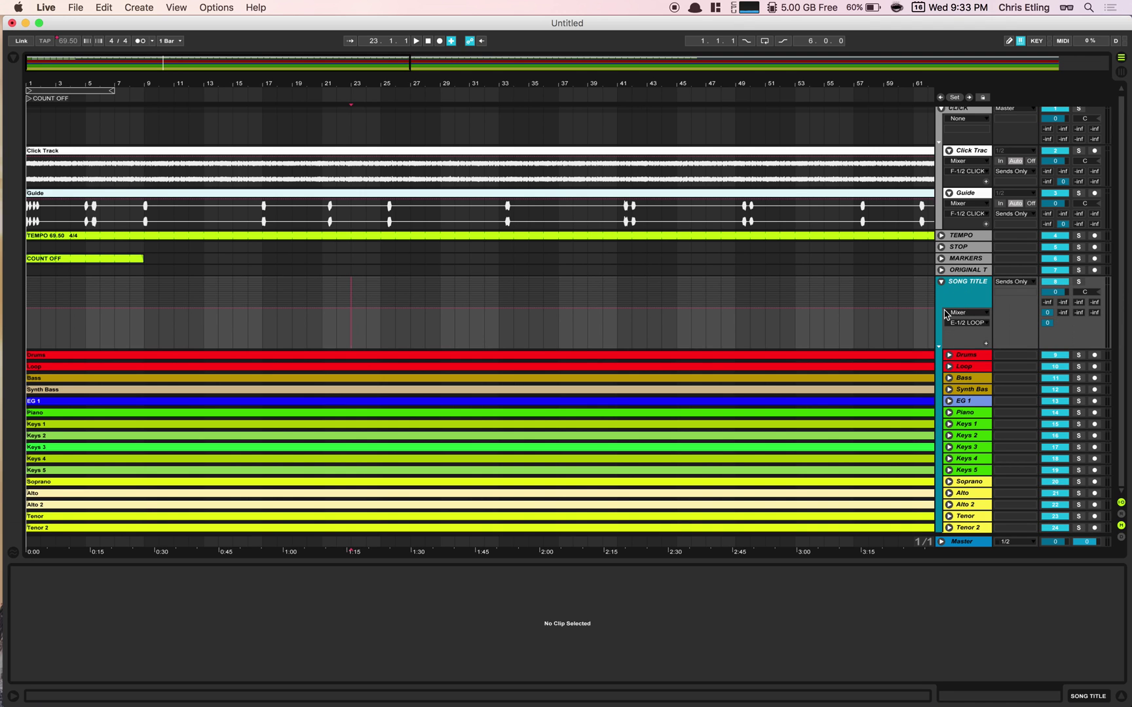
pyautogui.click(941, 281)
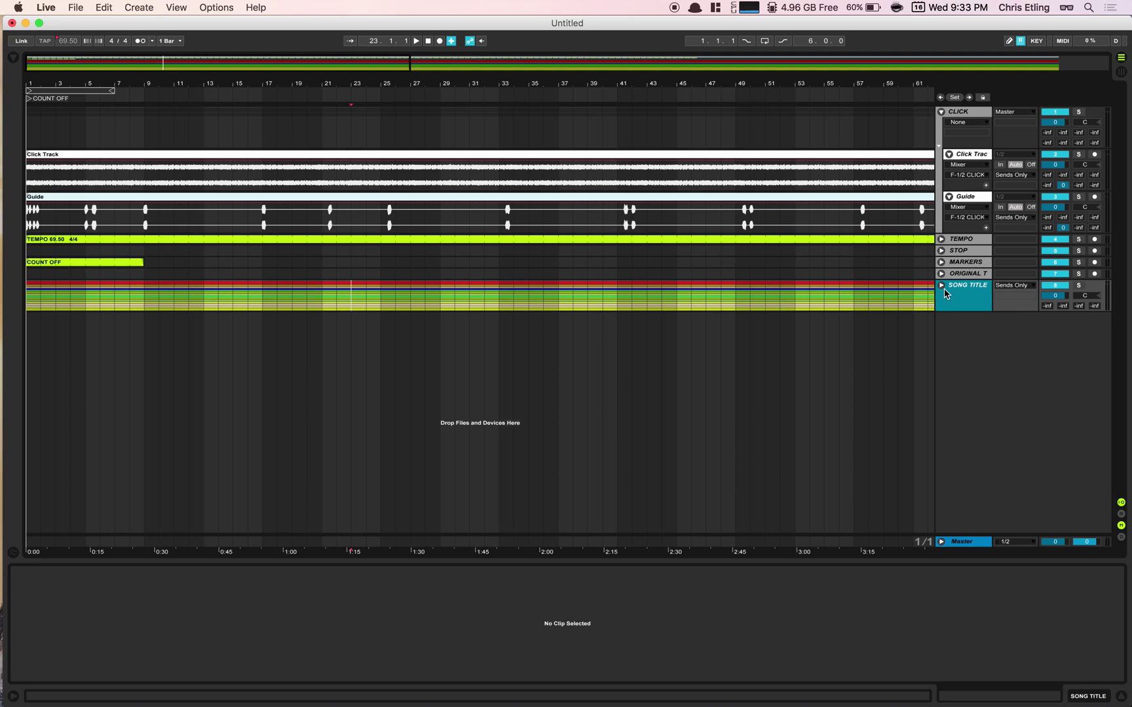
pyautogui.click(941, 286)
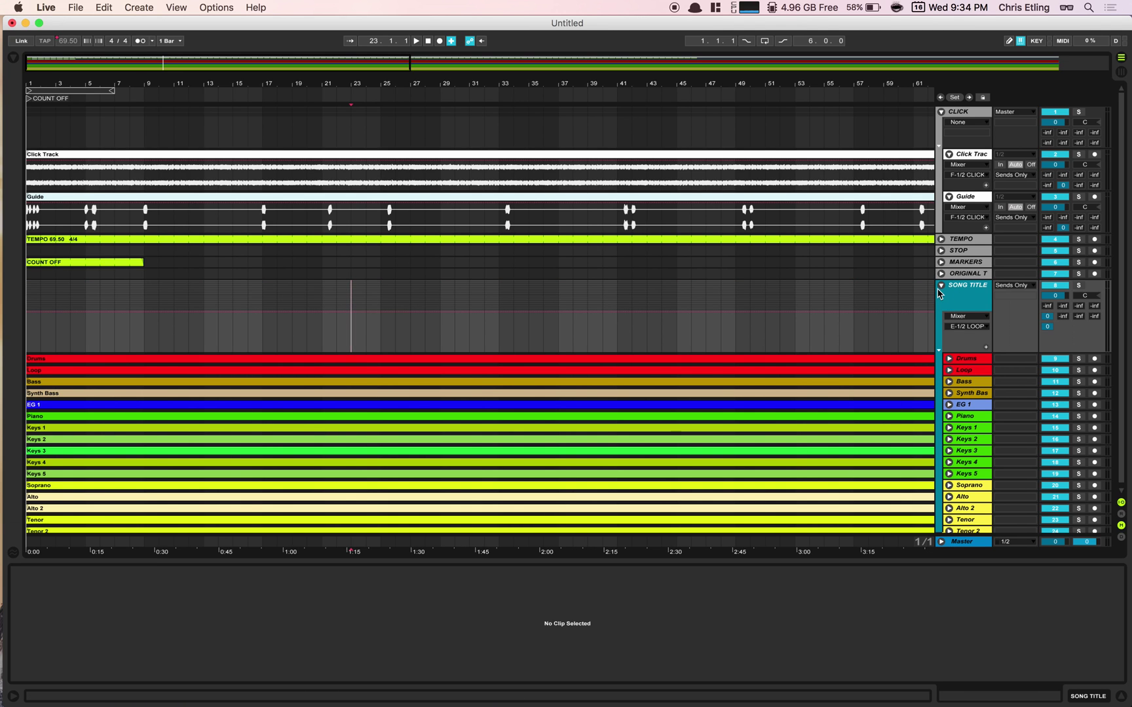
pyautogui.click(941, 287)
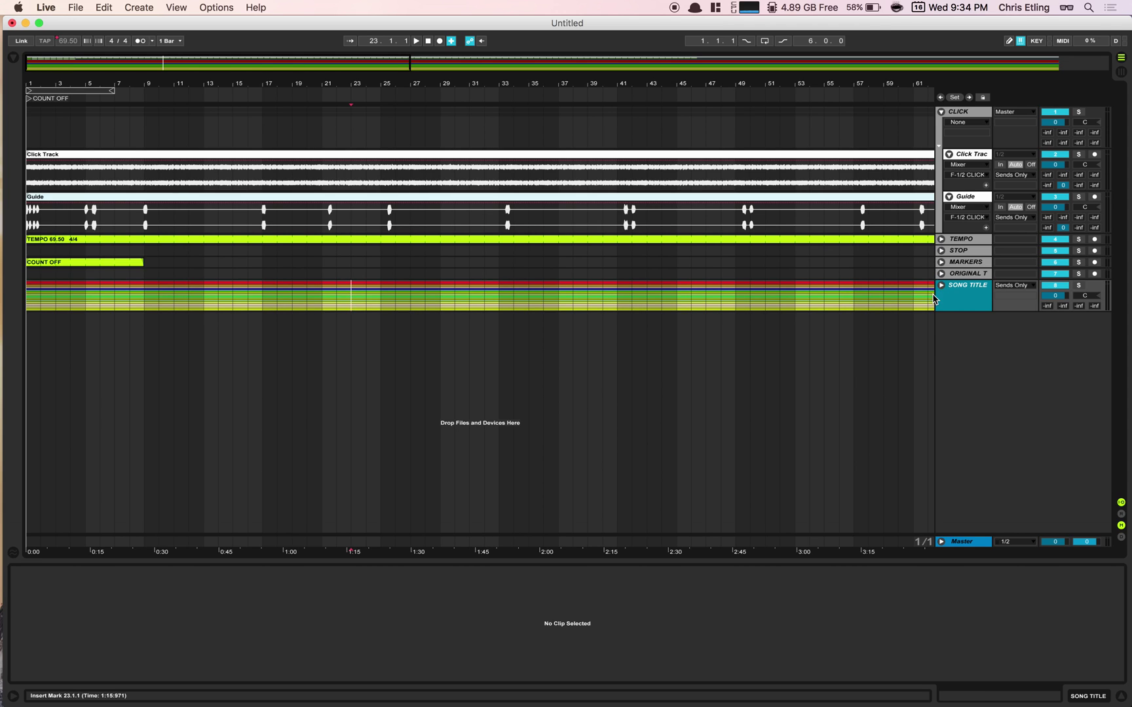
# Step: Rename the SONG TITLE group to END OF DAYS and fold it
pyautogui.click(941, 287)
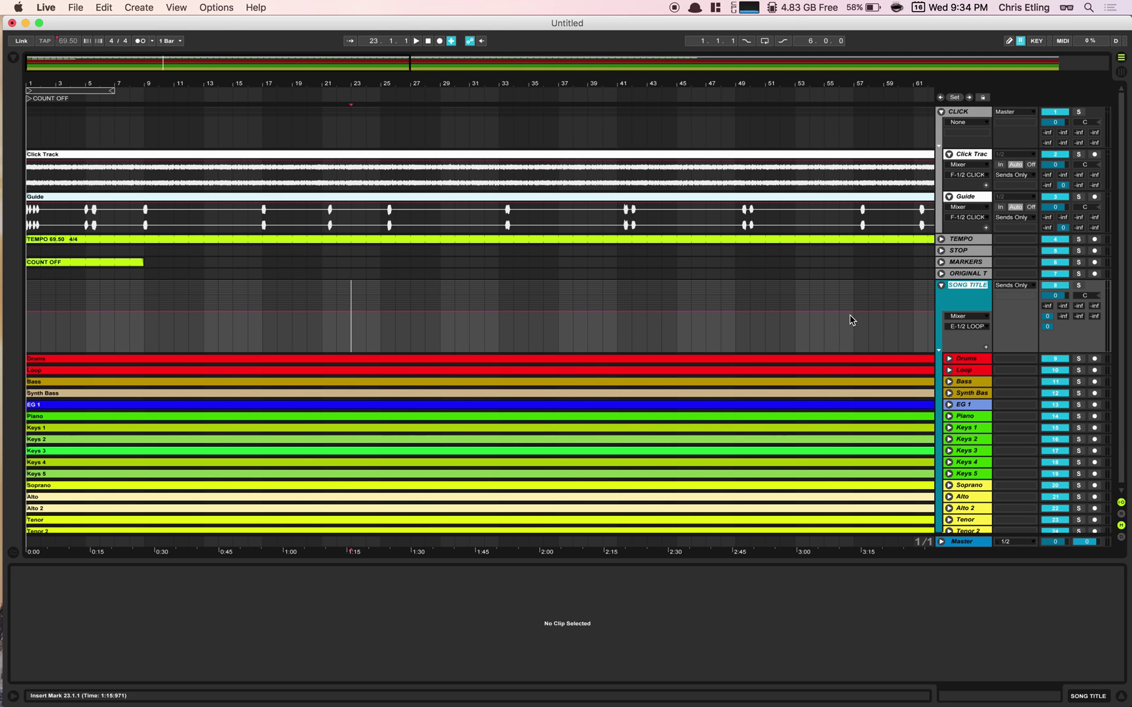
pyautogui.write('END OF DAYS')
pyautogui.press('Return')
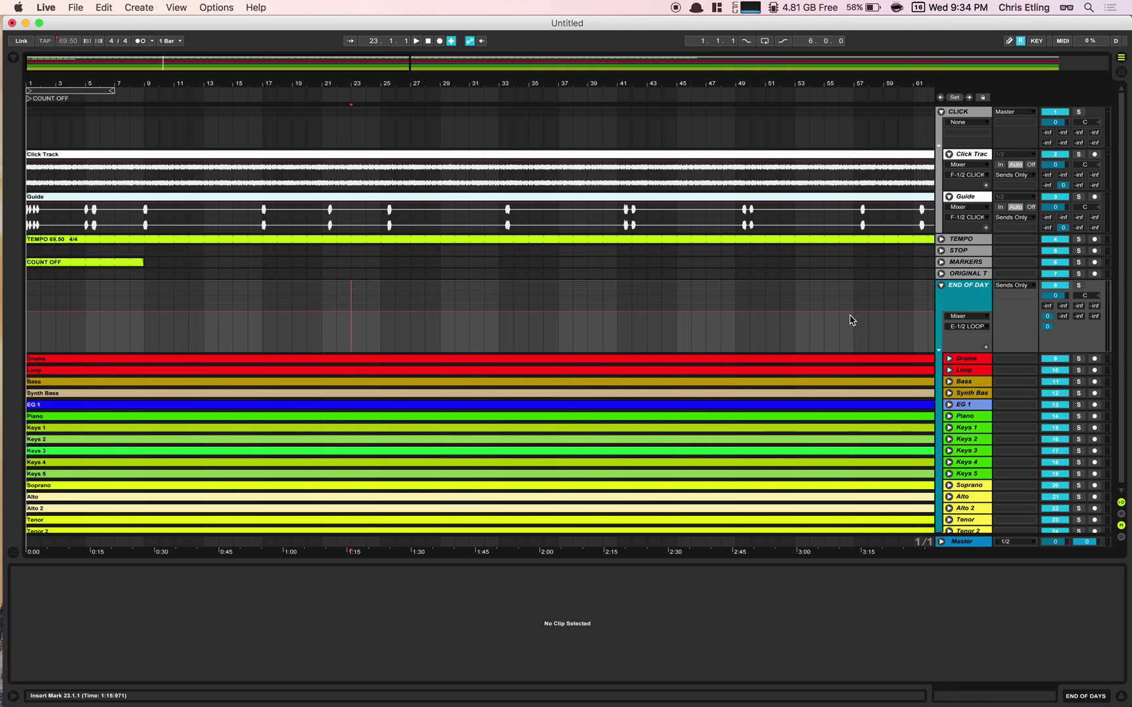
pyautogui.click(941, 286)
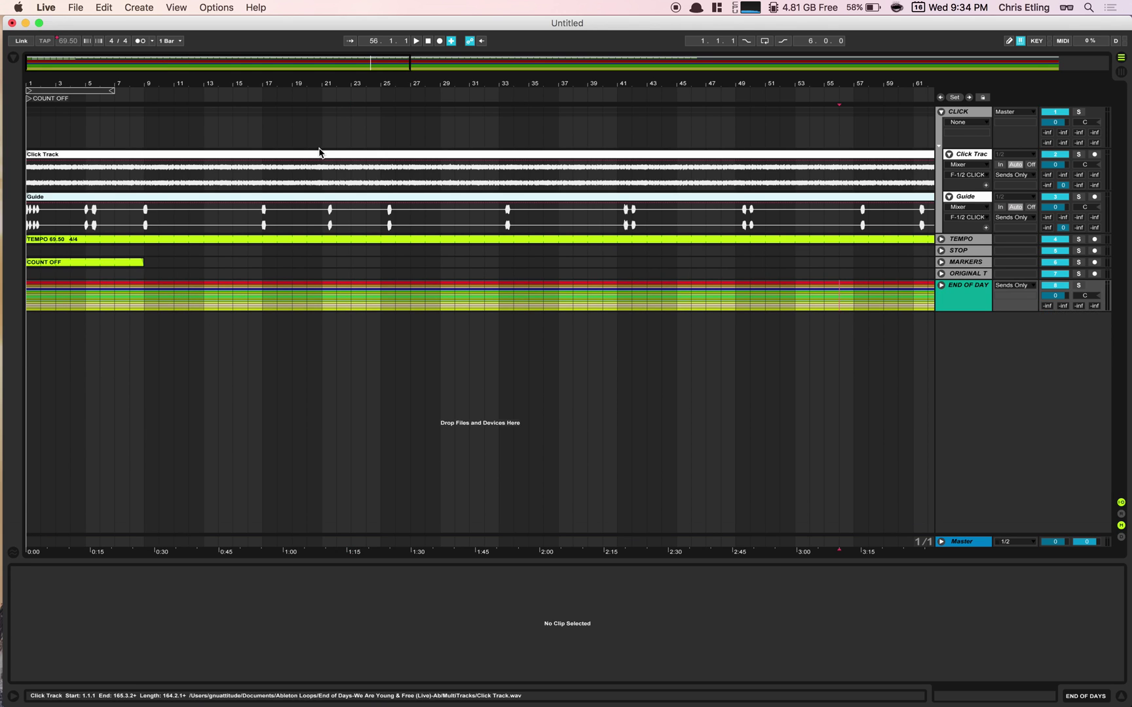
# Step: Extend the TEMPO 69.50 4/4 clip to bar 152, close to the end of the song
pyautogui.moveTo(355, 91); pyautogui.dragTo(147, 62)
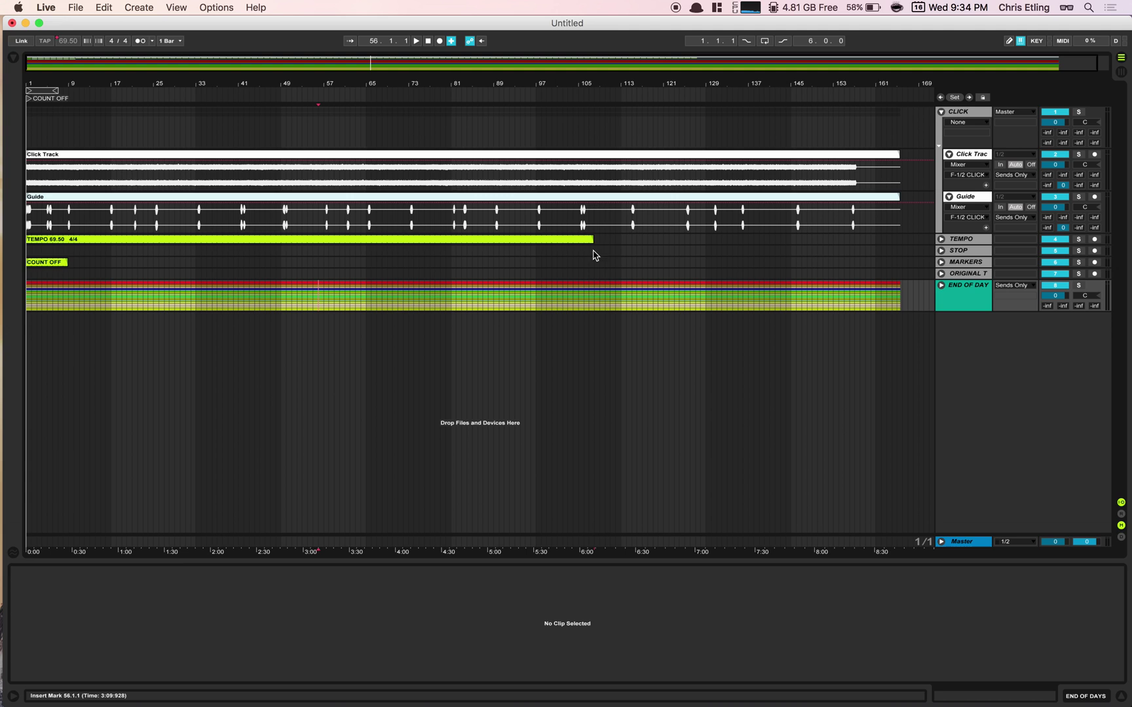
pyautogui.moveTo(592, 241); pyautogui.dragTo(828, 246)
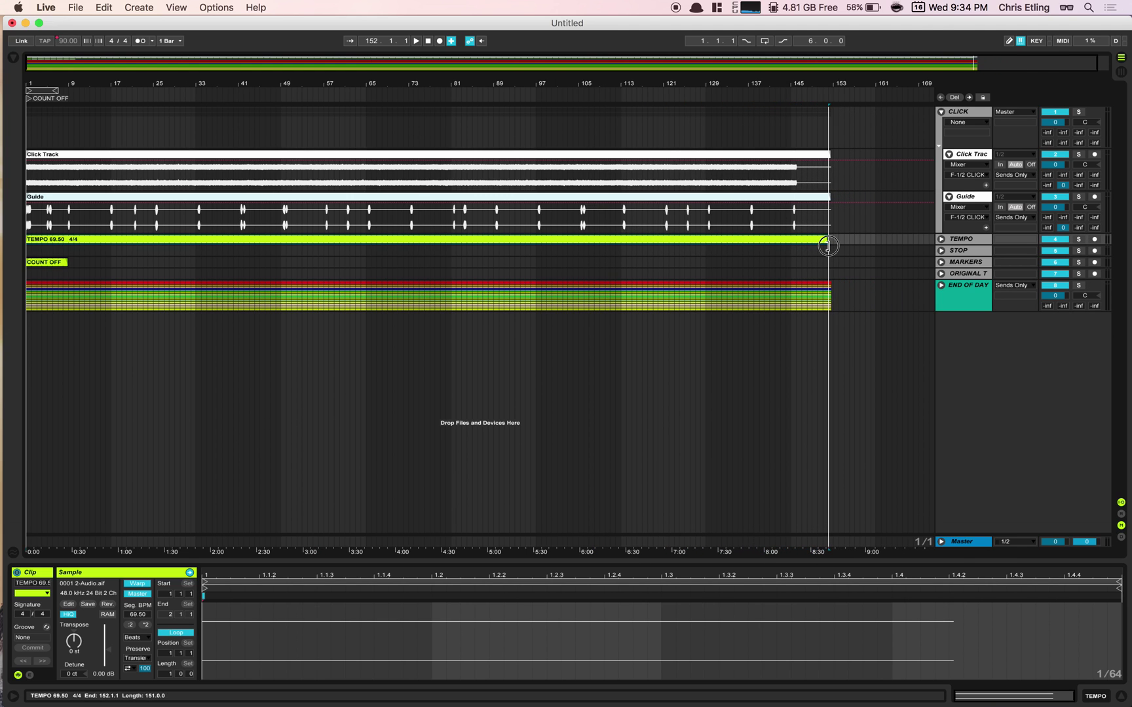
# Step: Set the arrangement's fixed grid to 1/2 and extend the TEMPO clip to 152.3.1, matching the song's end
pyautogui.rightClick(786, 369)
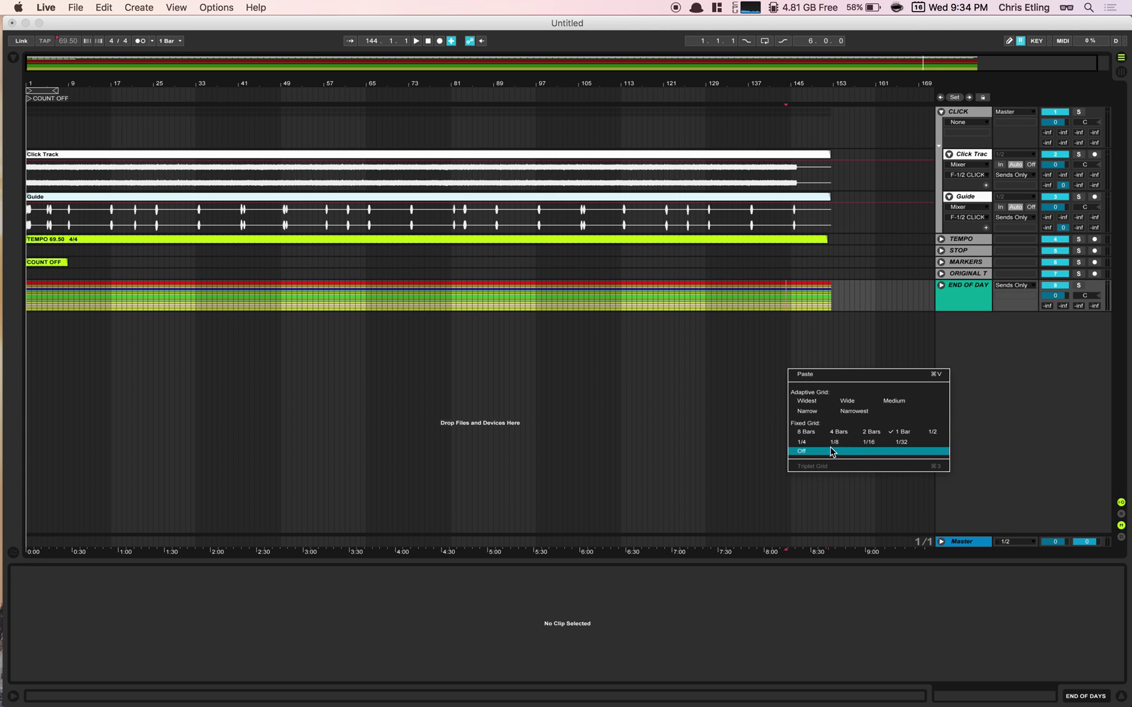
pyautogui.click(932, 432)
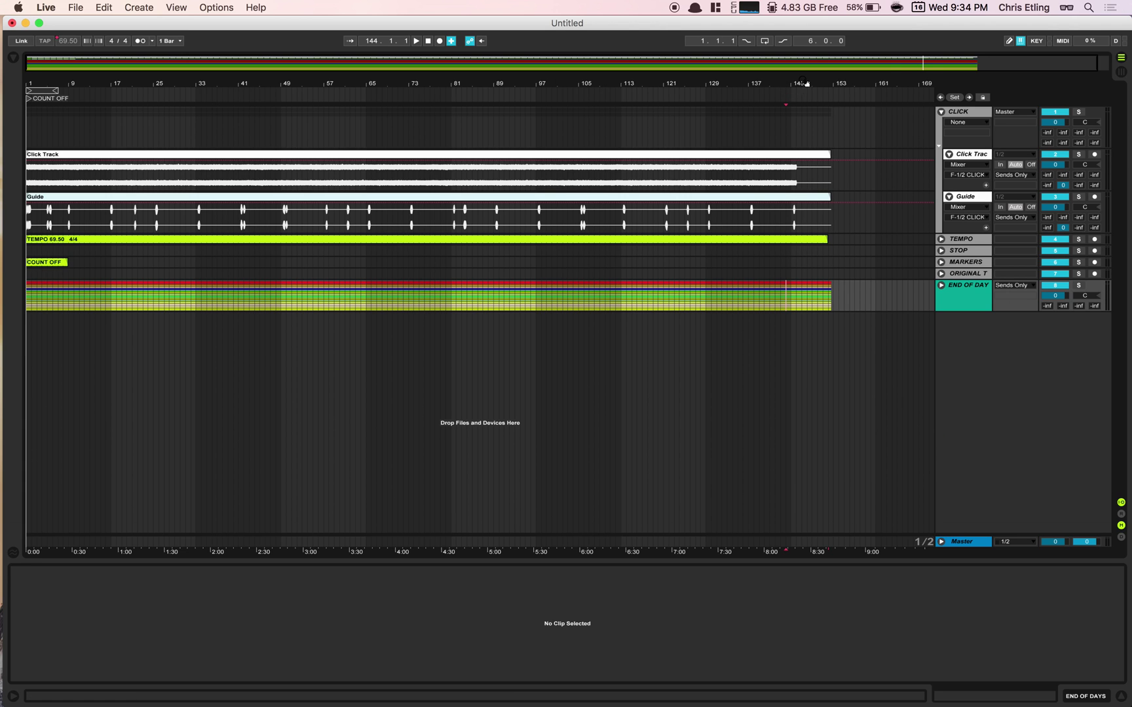
pyautogui.moveTo(810, 88); pyautogui.dragTo(811, 163)
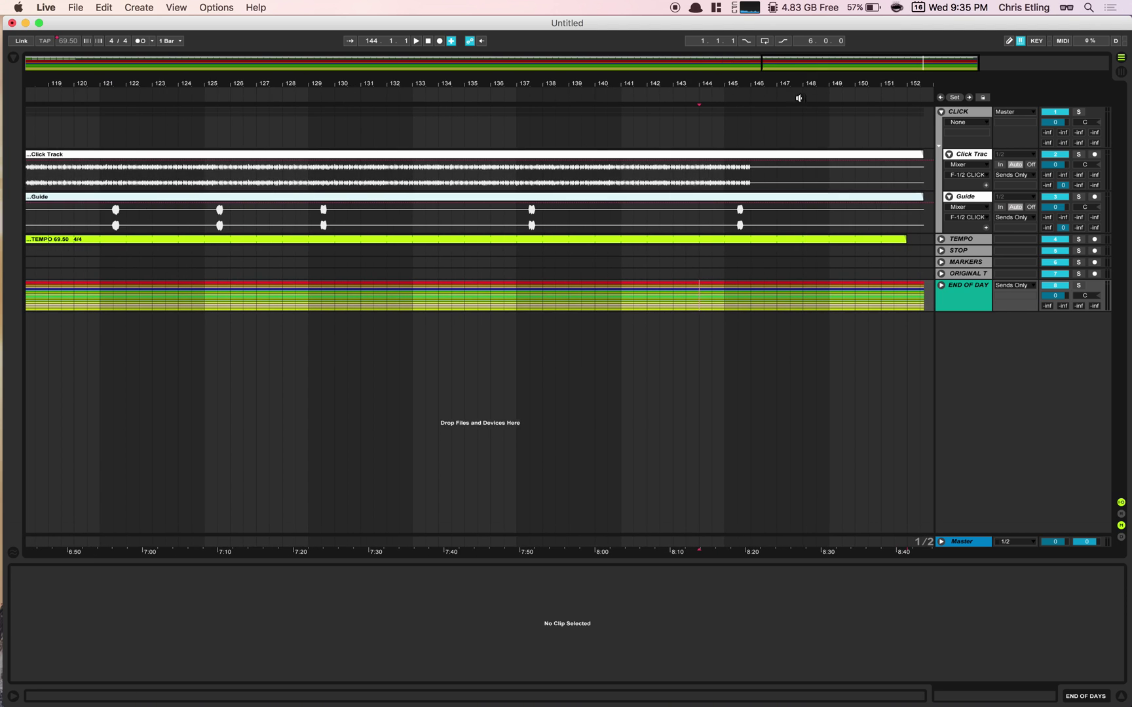
pyautogui.hscroll(1, 786, 203)
pyautogui.hscroll(3, 786, 207)
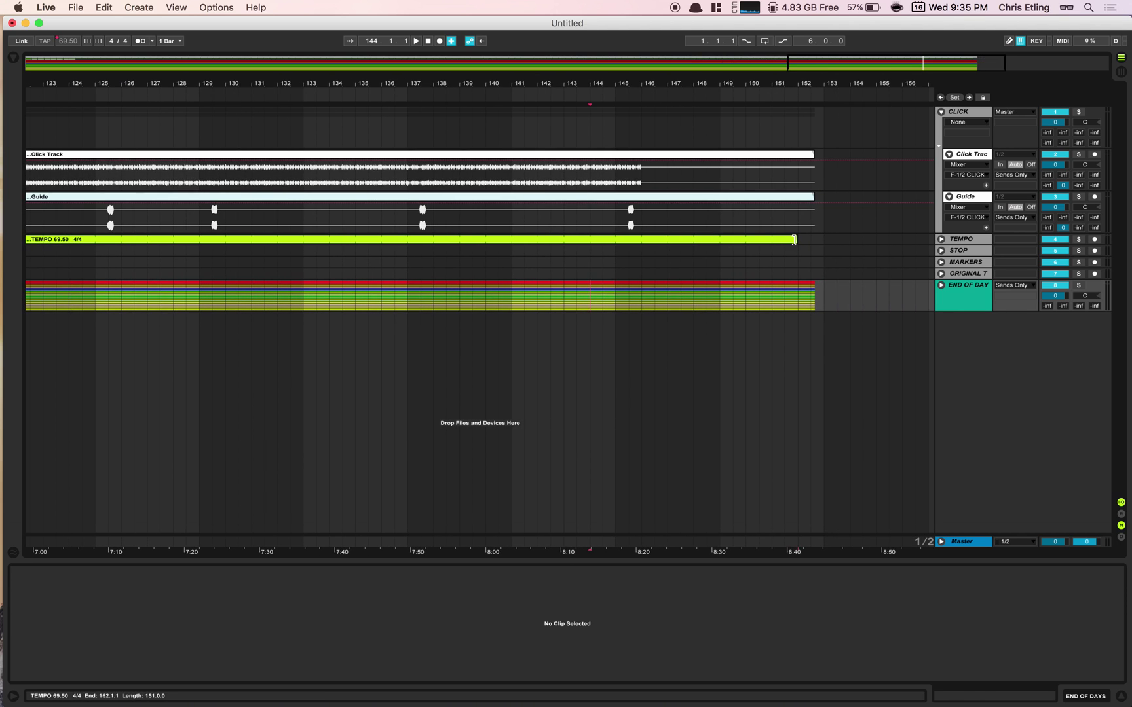
pyautogui.moveTo(796, 241); pyautogui.dragTo(808, 240)
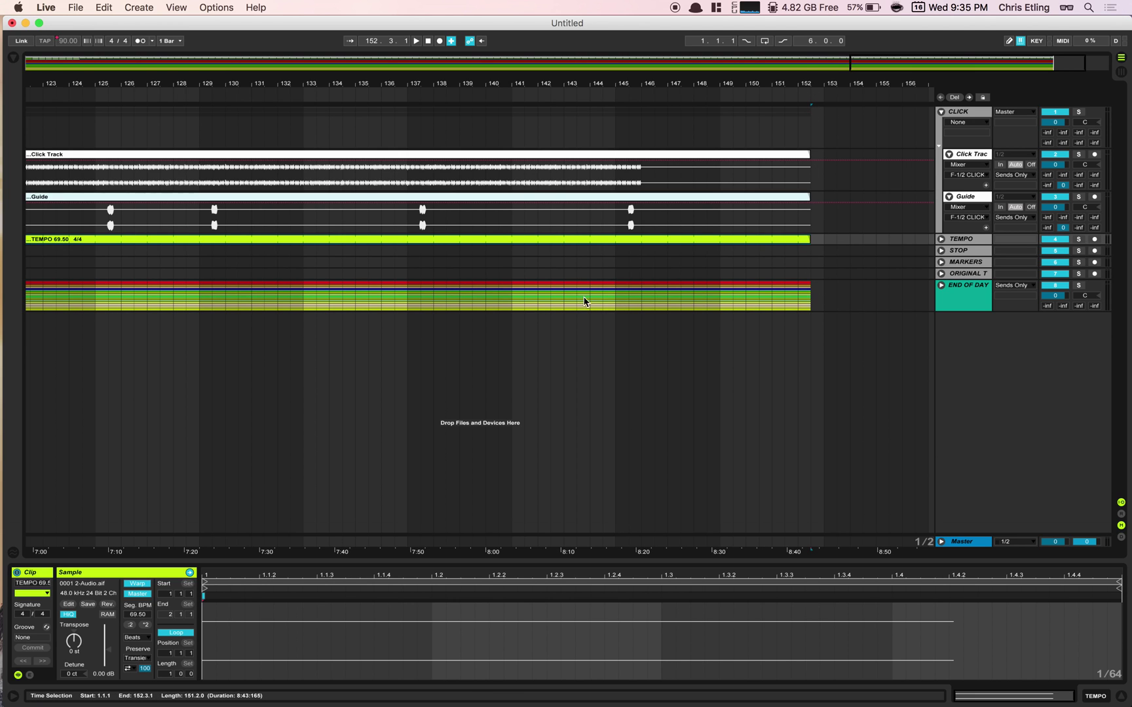
# Step: Return to the start of the arrangement and unfold the original-song track below MARKERS
pyautogui.hscroll(-20, 391, 240)
pyautogui.hscroll(-6, 275, 106)
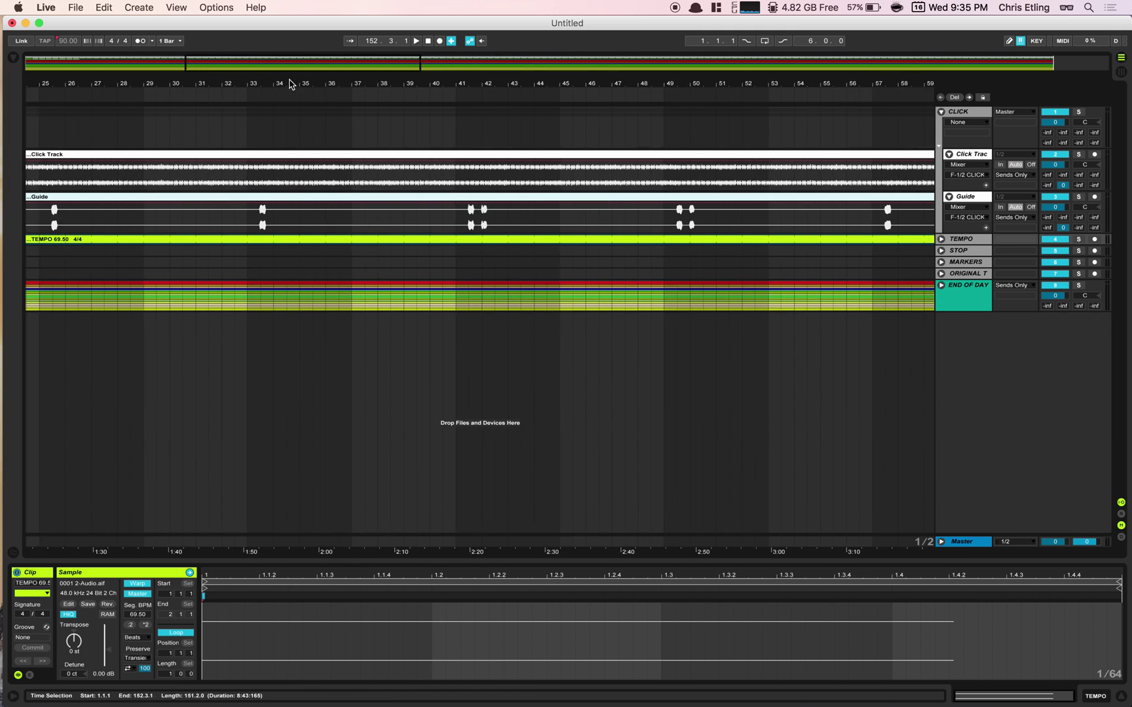
pyautogui.moveTo(289, 85); pyautogui.dragTo(287, 39)
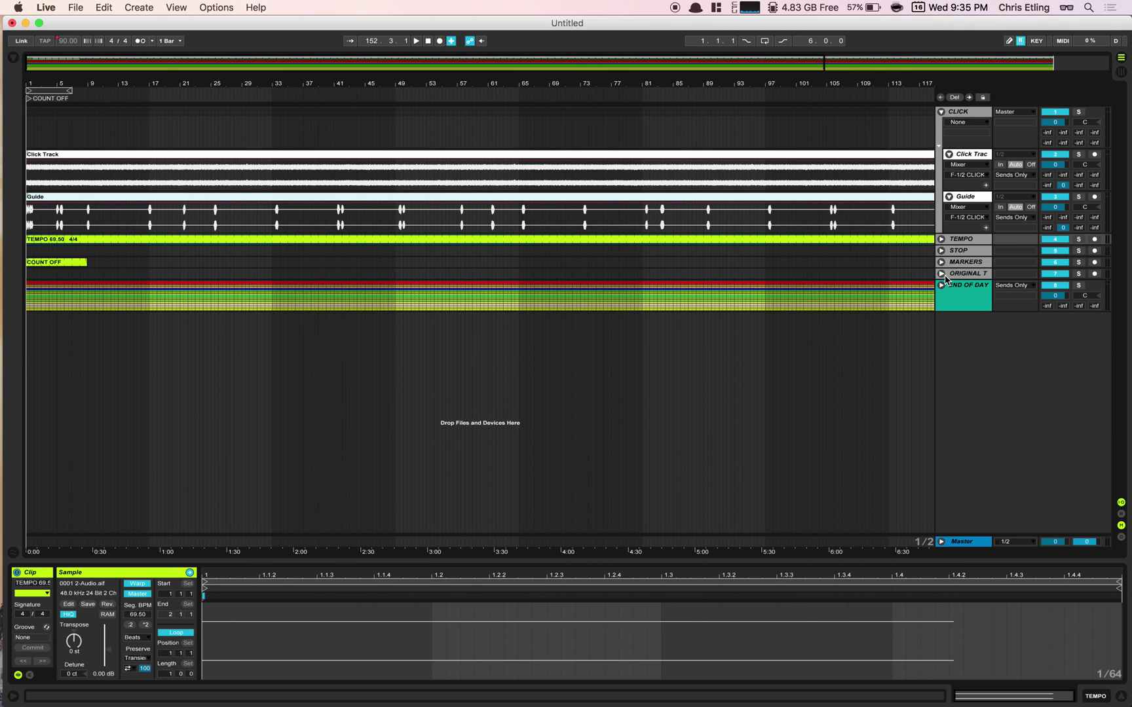
pyautogui.click(941, 274)
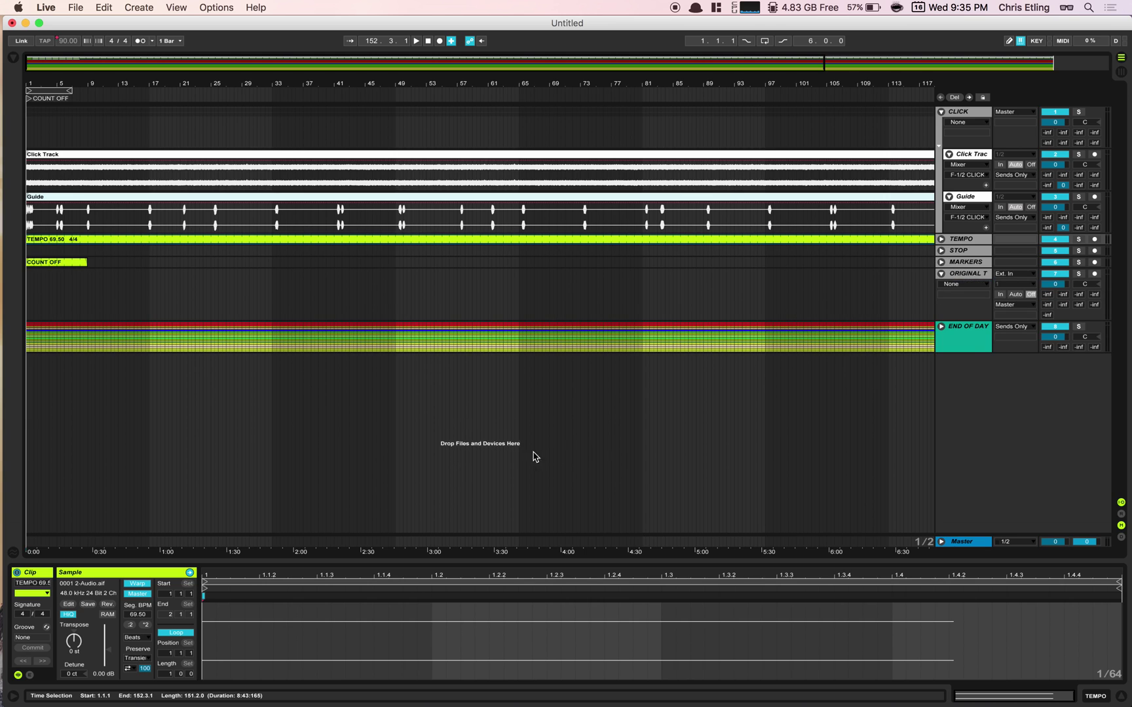
# Step: Search the Original Tracks folder for END and place End of Days-Hillsong Young & Free-Ab.mp3 on the original track at 2.3.1
pyautogui.click(14, 58)
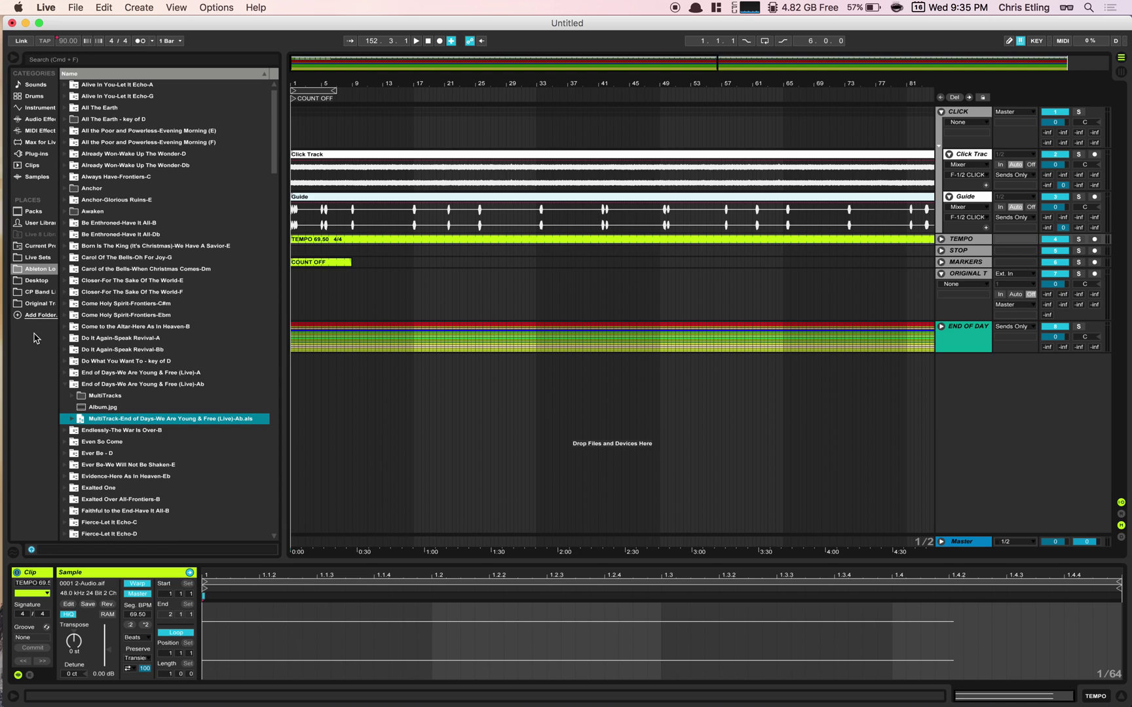
pyautogui.click(36, 304)
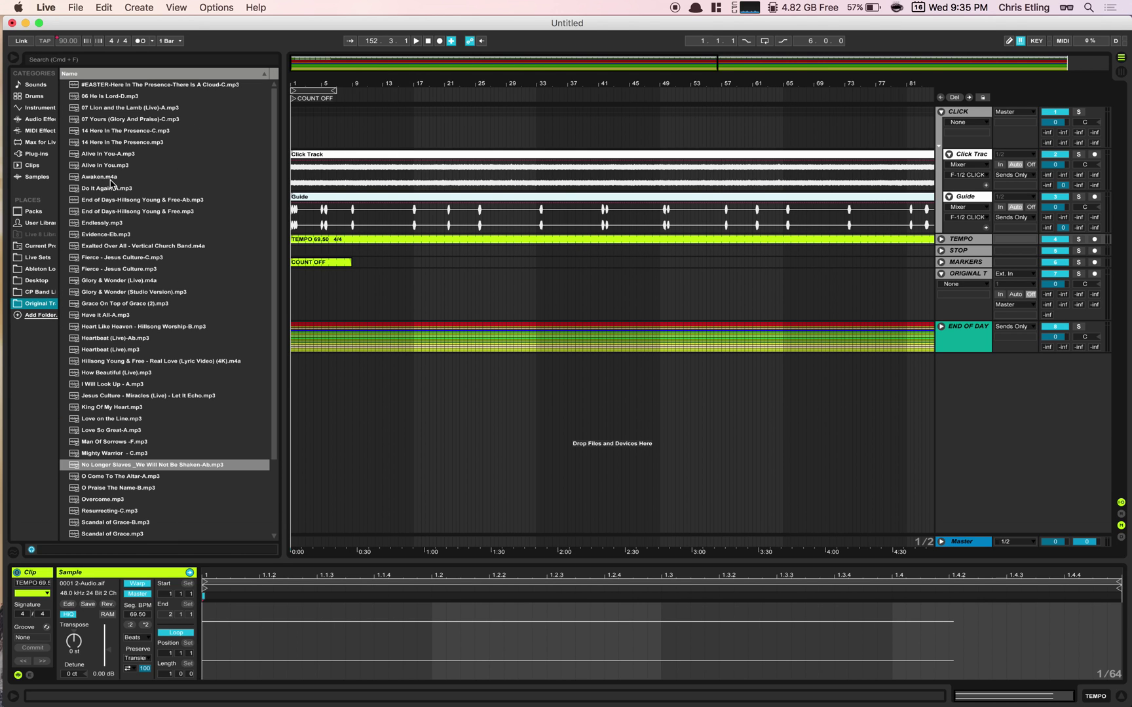
pyautogui.click(85, 59)
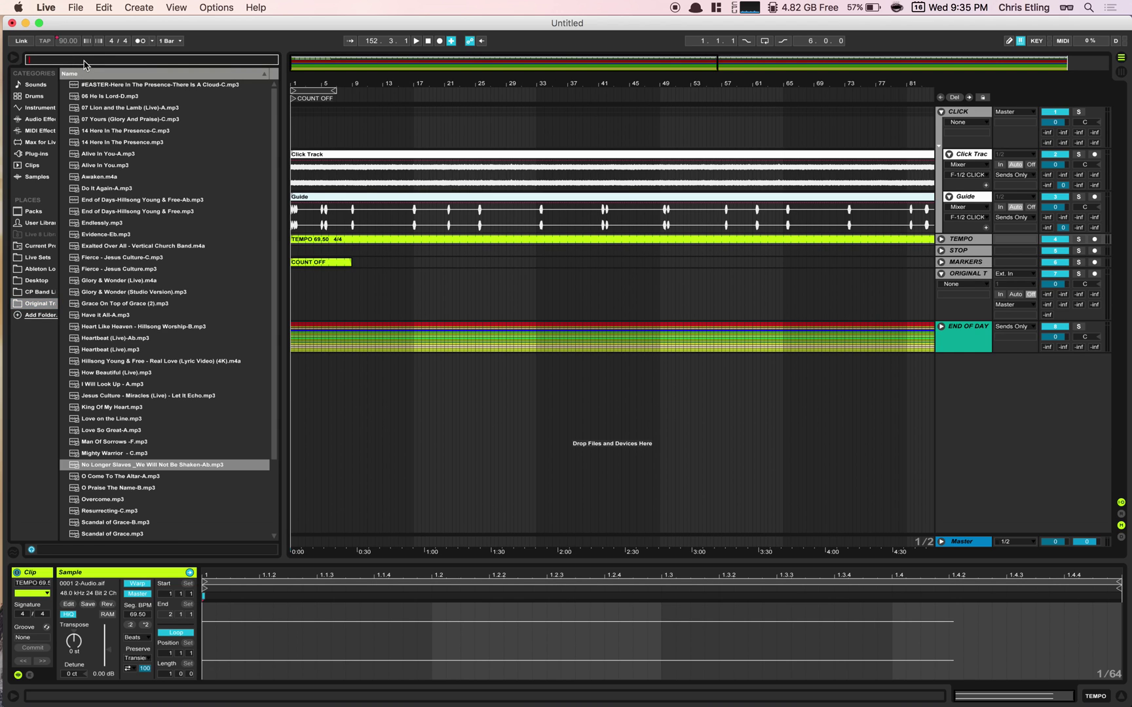
pyautogui.write('END')
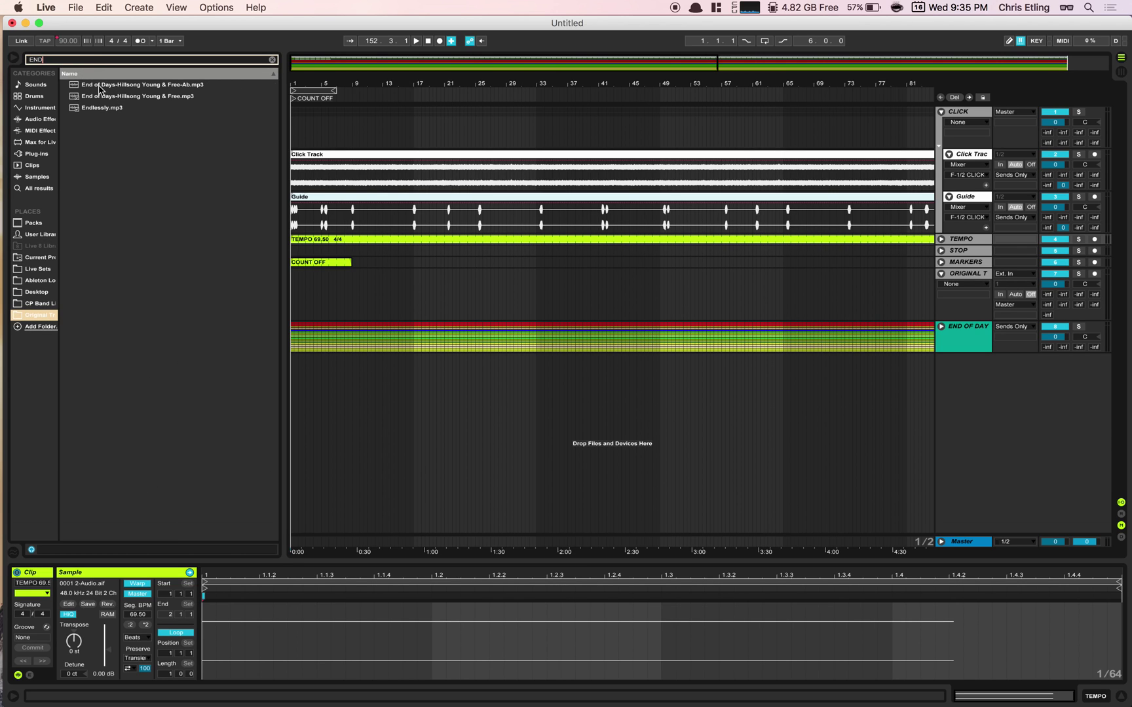
pyautogui.moveTo(87, 90)
pyautogui.mouseDown()
pyautogui.moveTo(182, 100)
pyautogui.moveTo(315, 304)
pyautogui.moveTo(515, 305)
pyautogui.moveTo(320, 285)
pyautogui.moveTo(306, 294)
pyautogui.mouseUp()
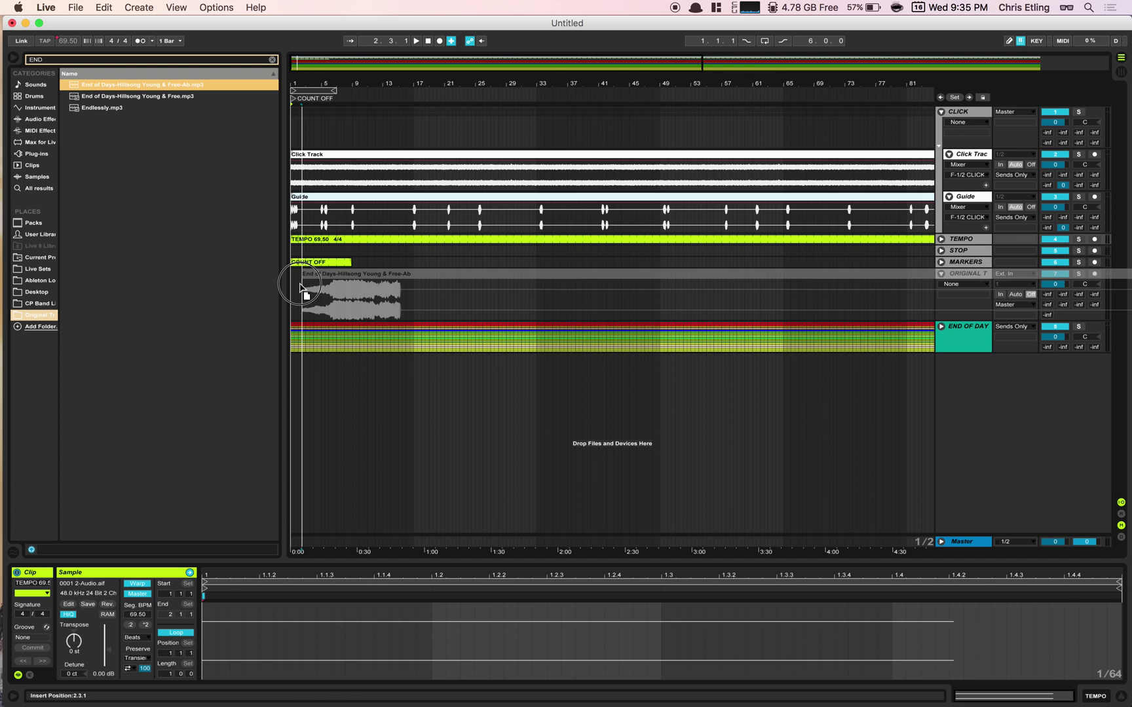
pyautogui.moveTo(385, 296); pyautogui.dragTo(385, 297)
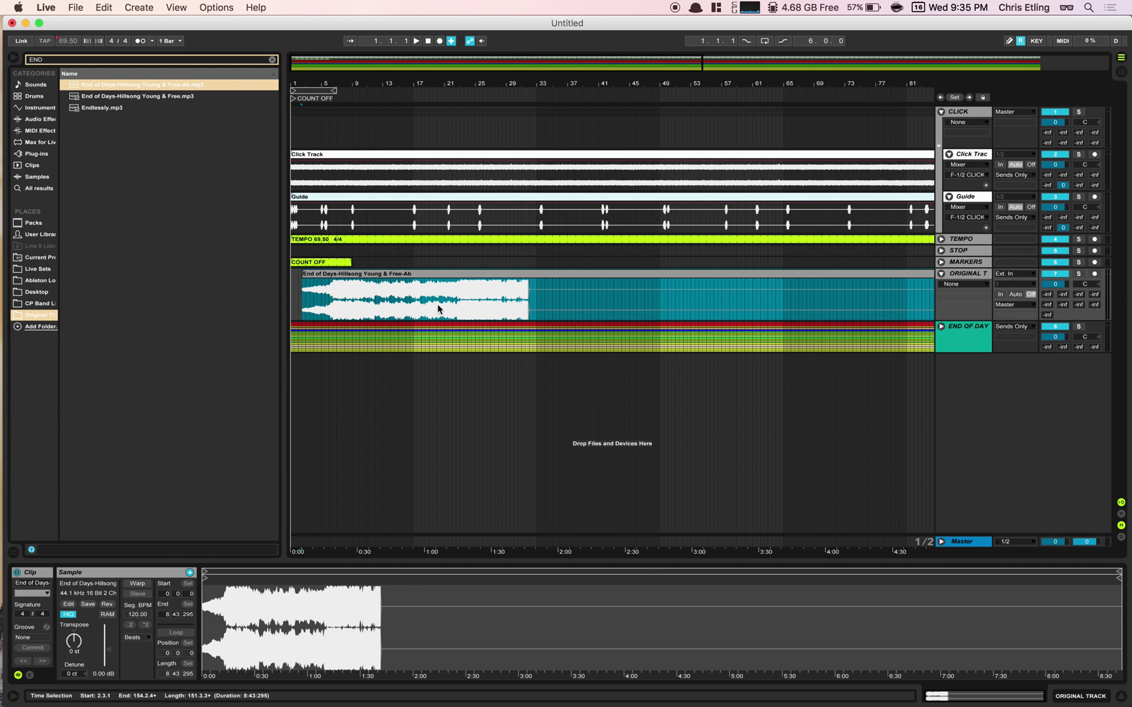
pyautogui.press('super+alt+b')
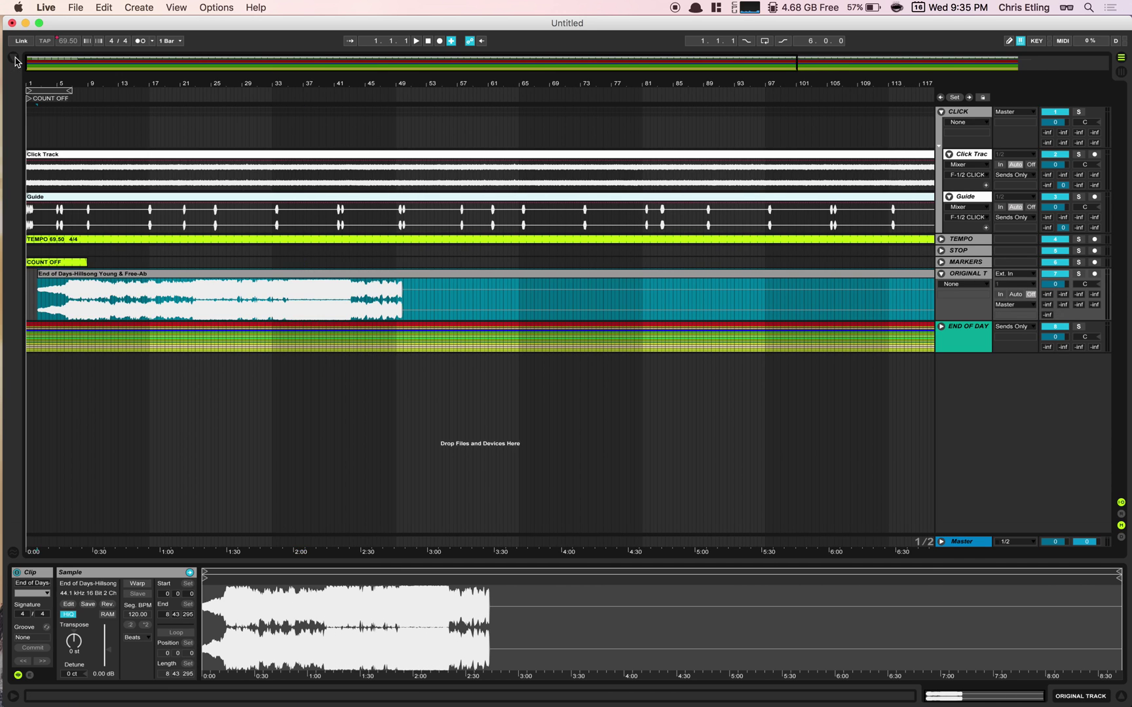
pyautogui.click(440, 429)
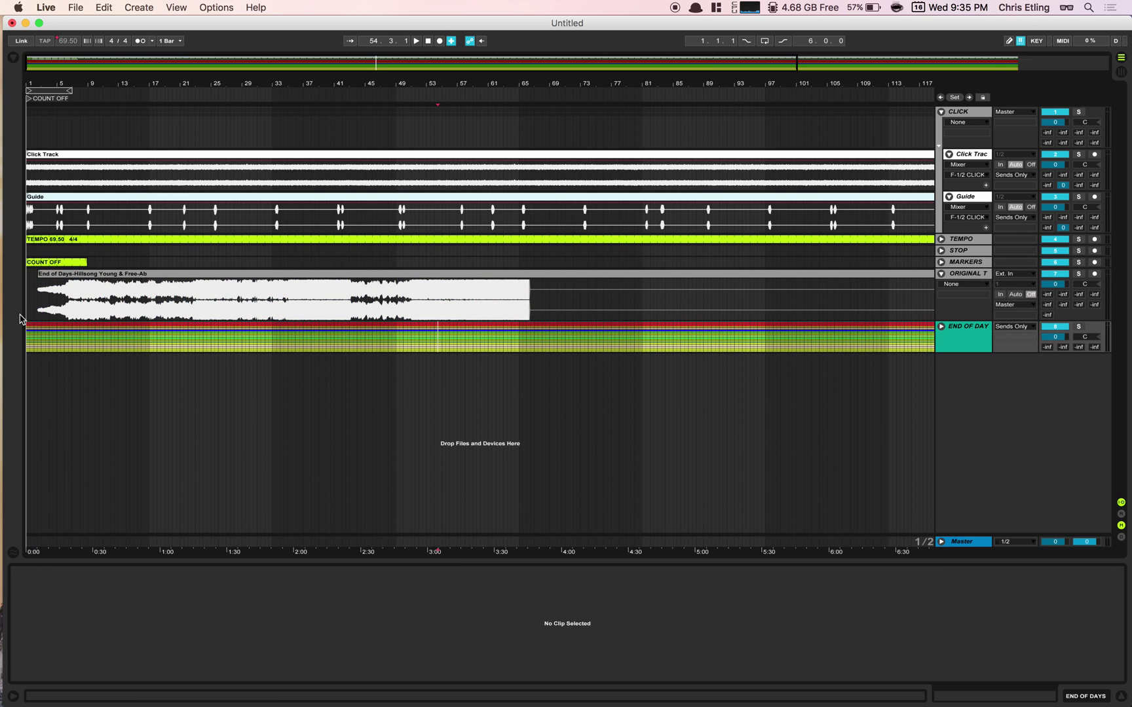
# Step: Turn off the arrangement's fixed grid so clips can be moved freely
pyautogui.moveTo(13, 293)
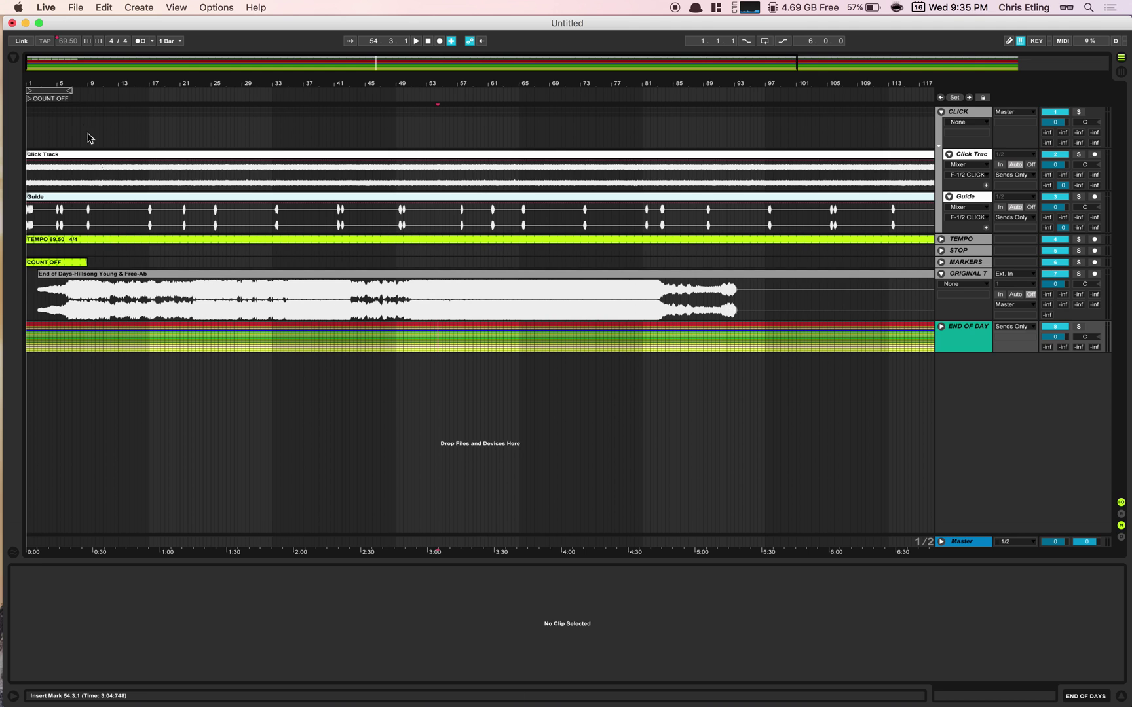
pyautogui.moveTo(93, 86); pyautogui.dragTo(260, 243)
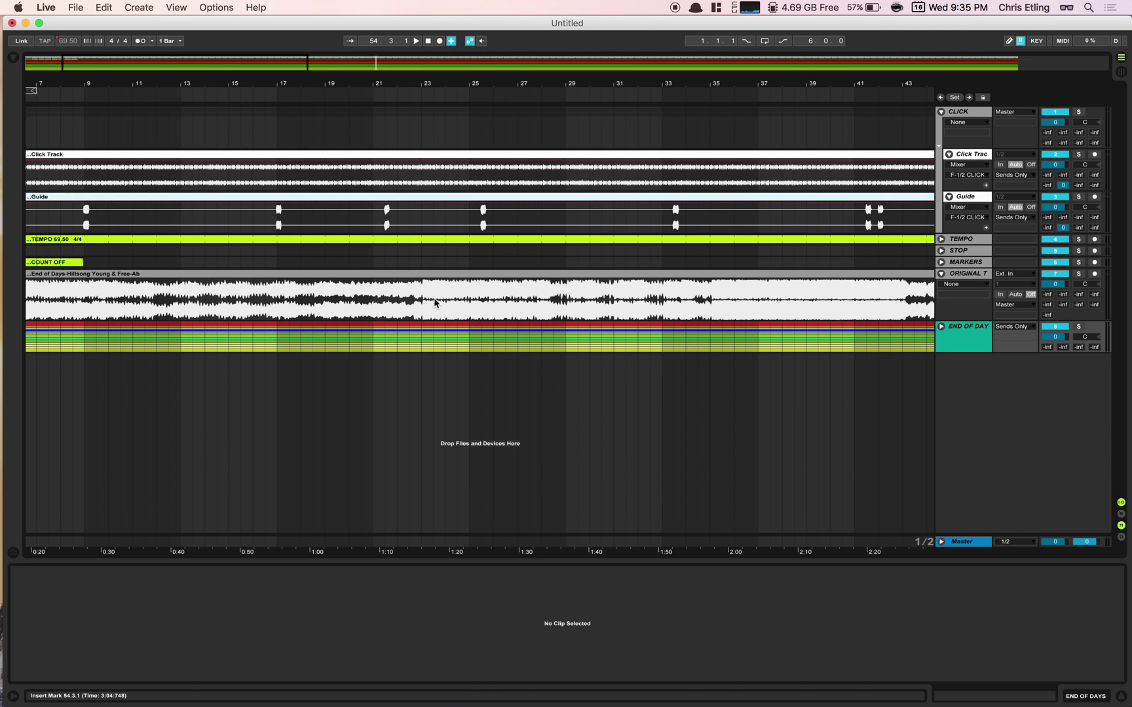
pyautogui.hscroll(-5, 446, 326)
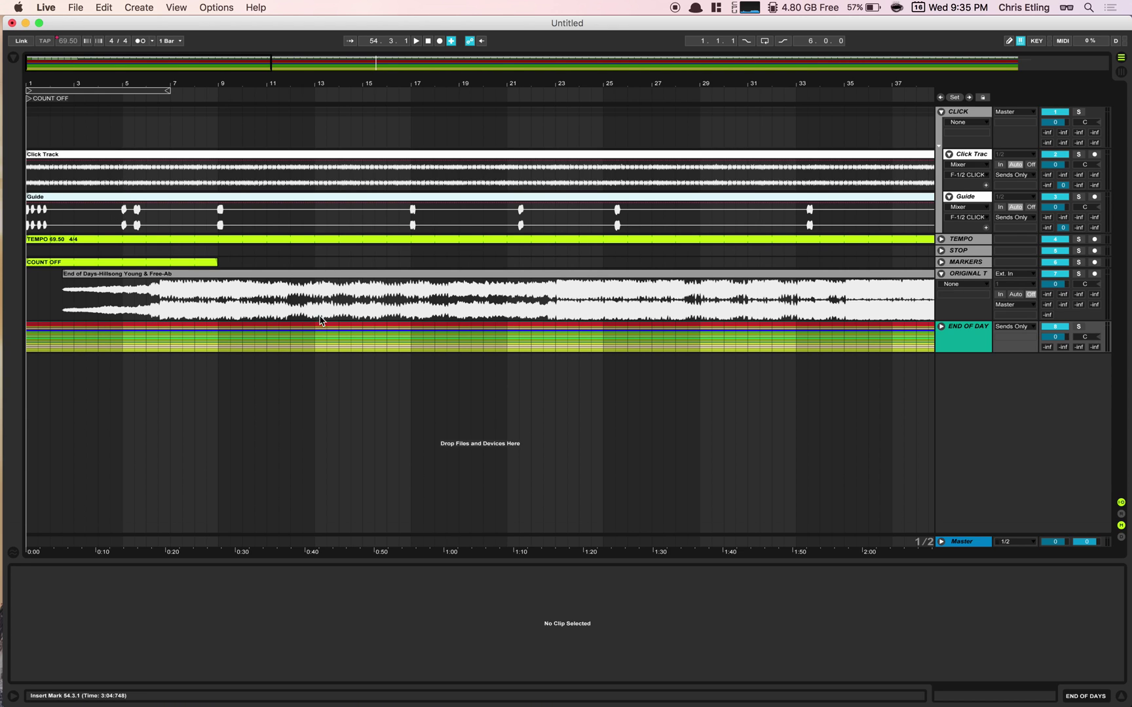
pyautogui.rightClick(262, 395)
pyautogui.click(291, 478)
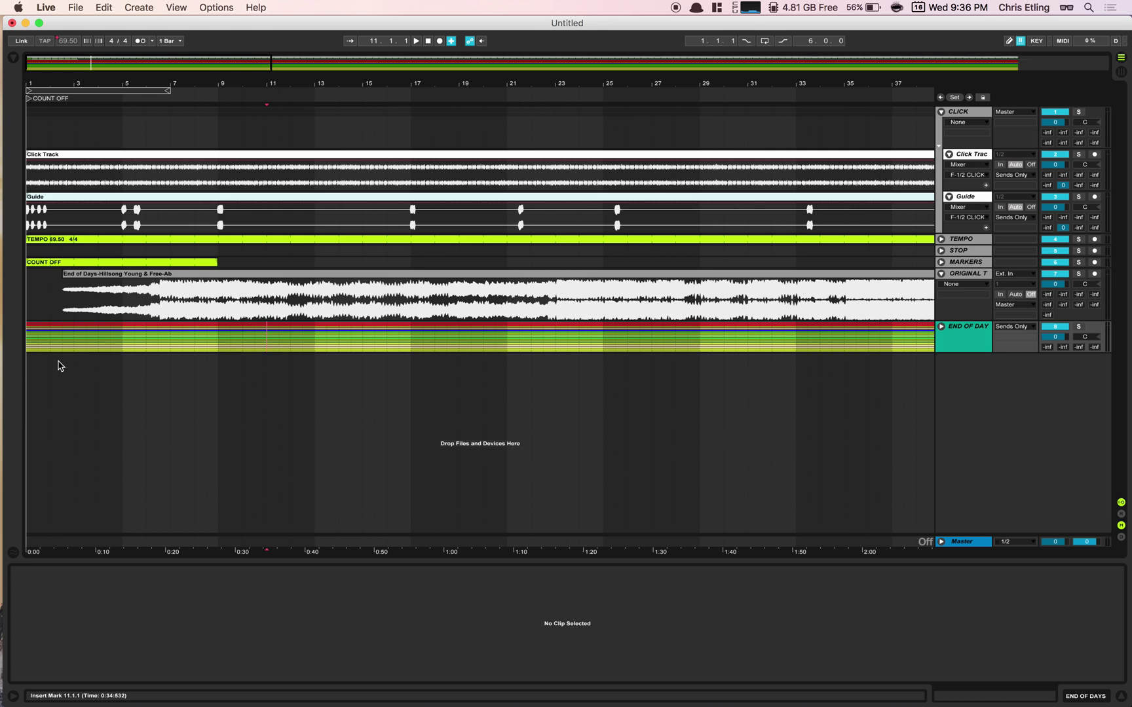
# Step: Play the count-off and intro from bar 1, and solo the original track to hear where the song begins
pyautogui.moveTo(87, 86); pyautogui.dragTo(225, 350)
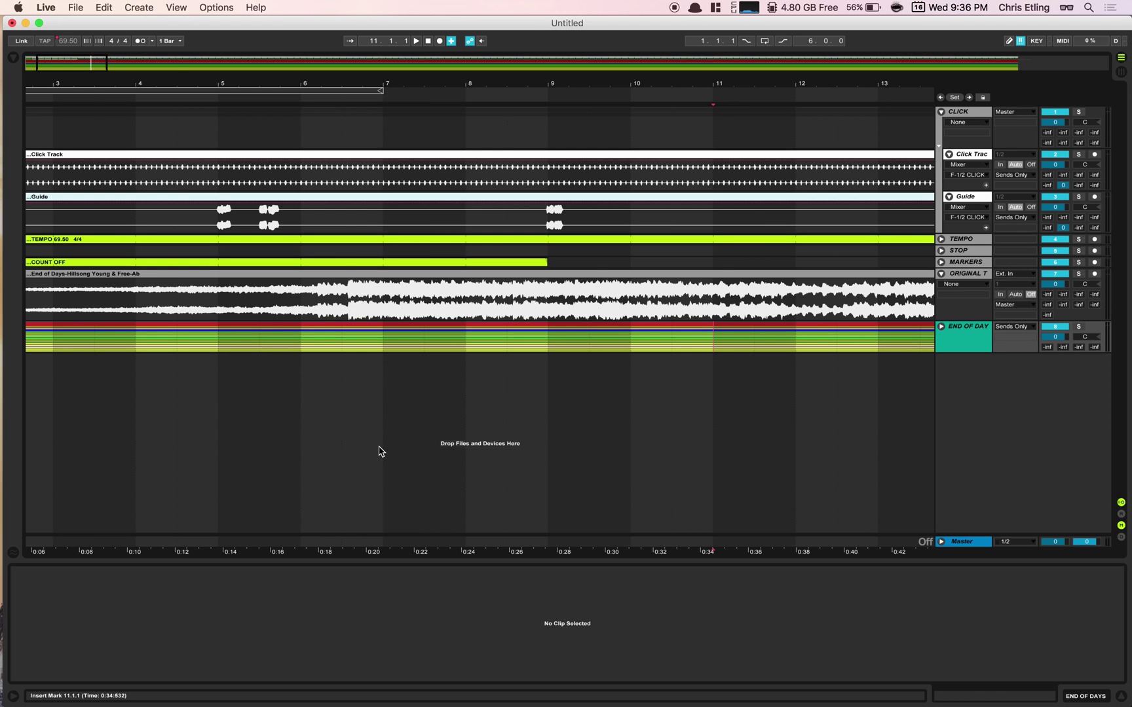
pyautogui.hscroll(-5, 121, 400)
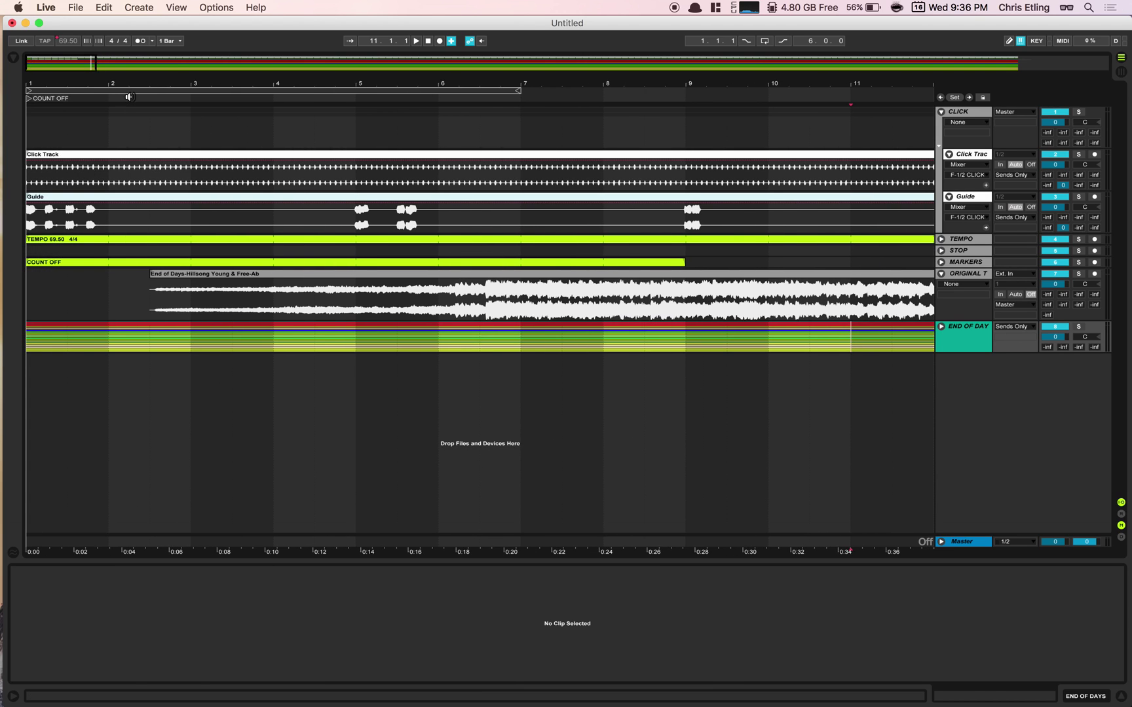
pyautogui.click(37, 97)
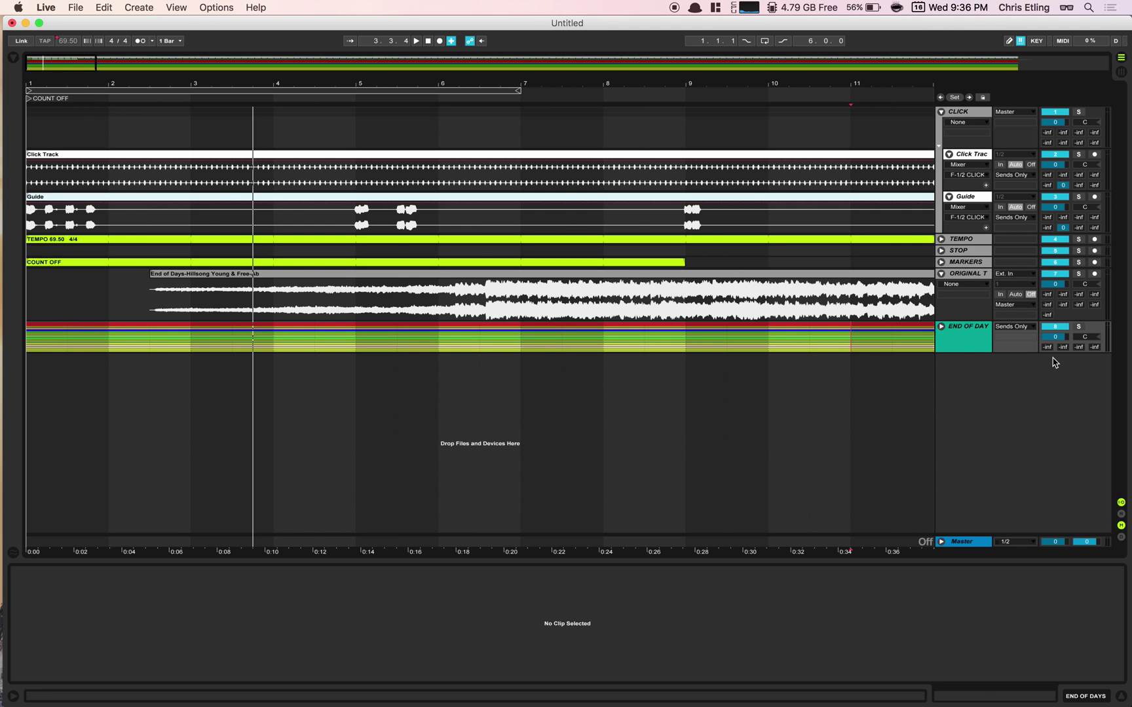
pyautogui.click(83, 99)
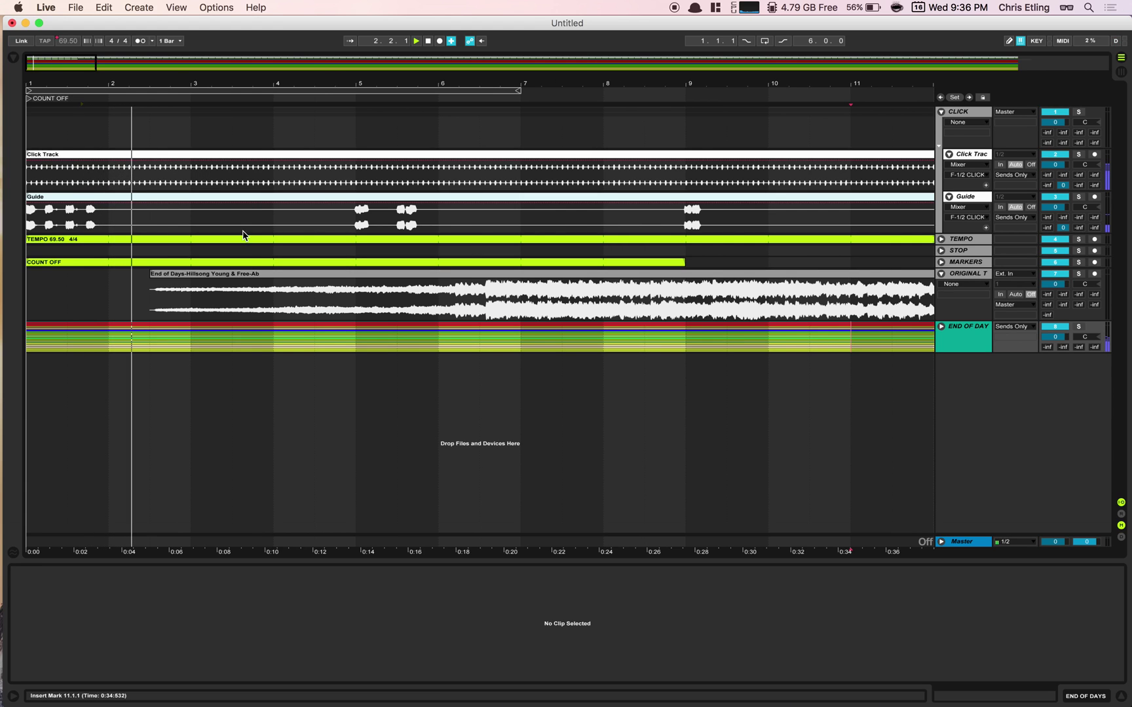
pyautogui.click(1078, 274)
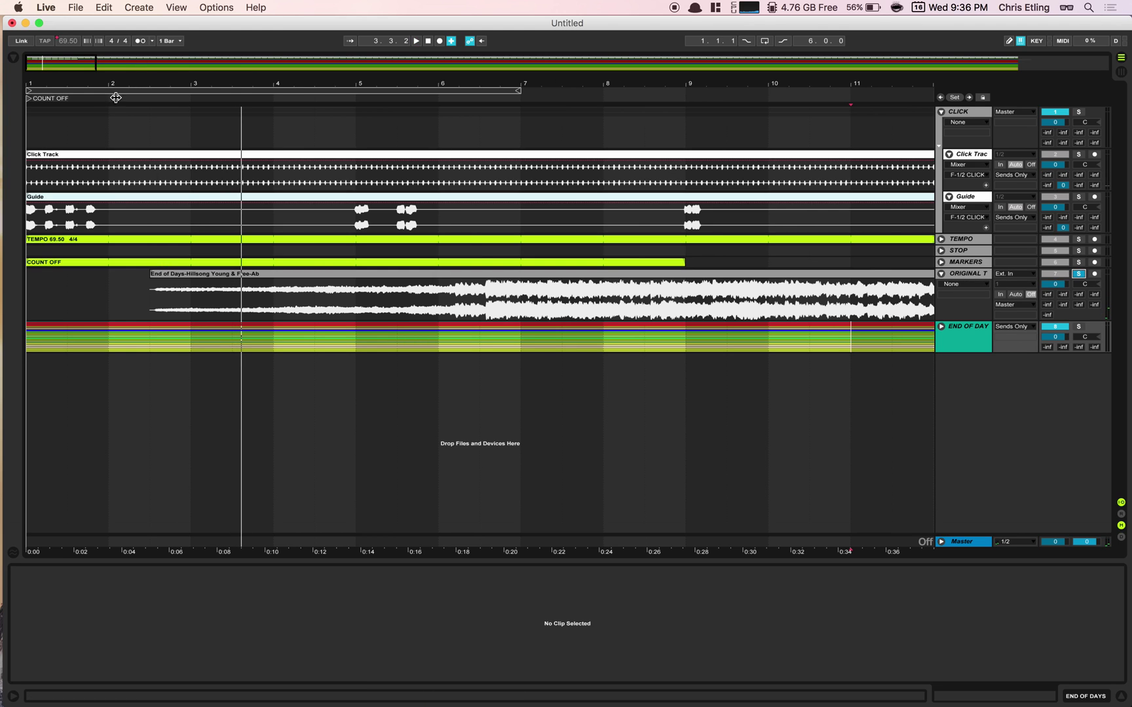
# Step: Enable Warp on the End of Days original song clip and hide the clip details
pyautogui.click(208, 279)
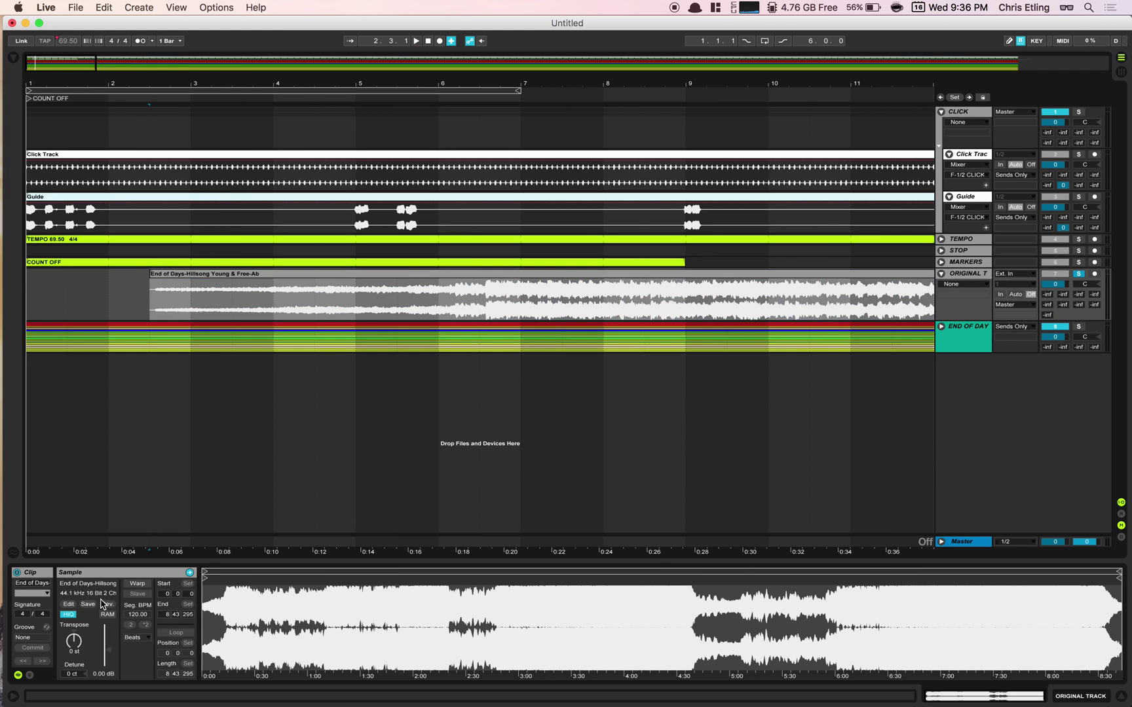
pyautogui.click(134, 585)
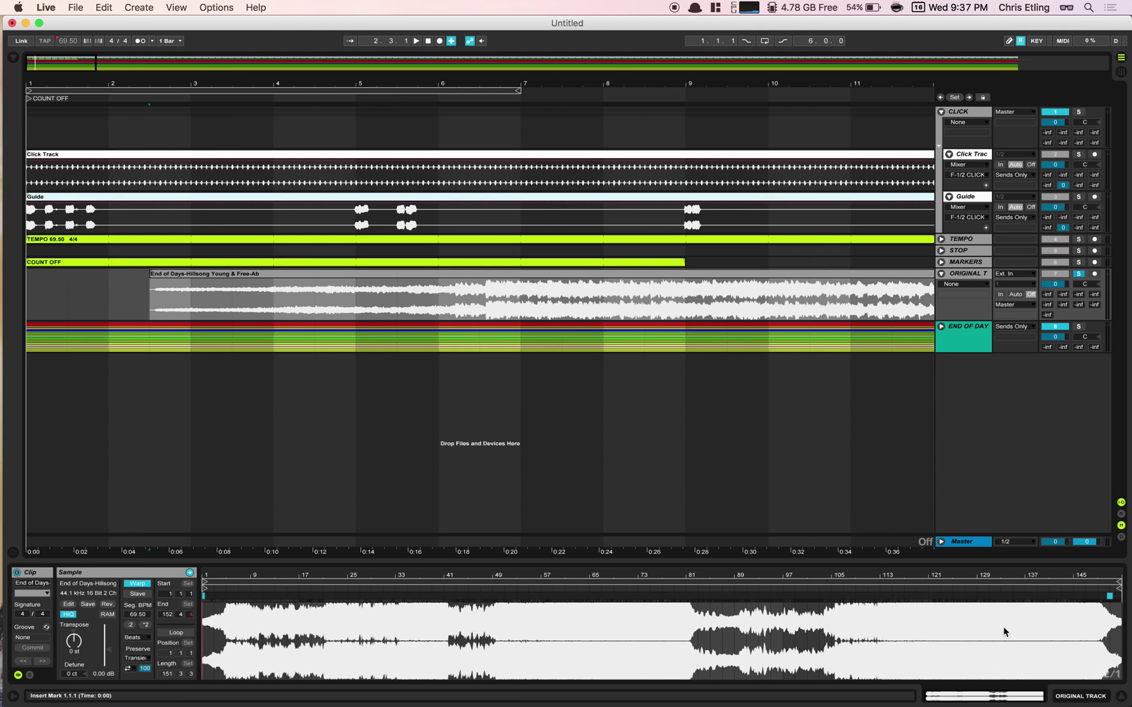
pyautogui.click(1117, 696)
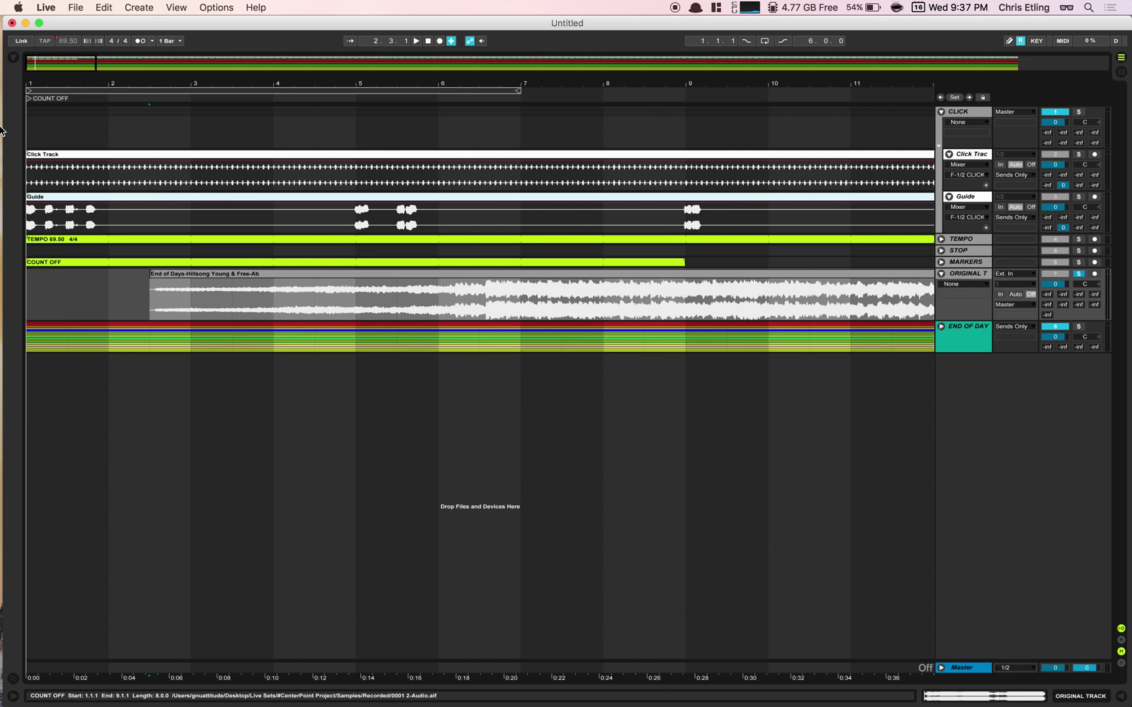
# Step: Move the original song clip earlier to start just after 1.4.3, aligning its first sound with the click at bar 2
pyautogui.click(169, 275)
pyautogui.moveTo(172, 279); pyautogui.dragTo(106, 341)
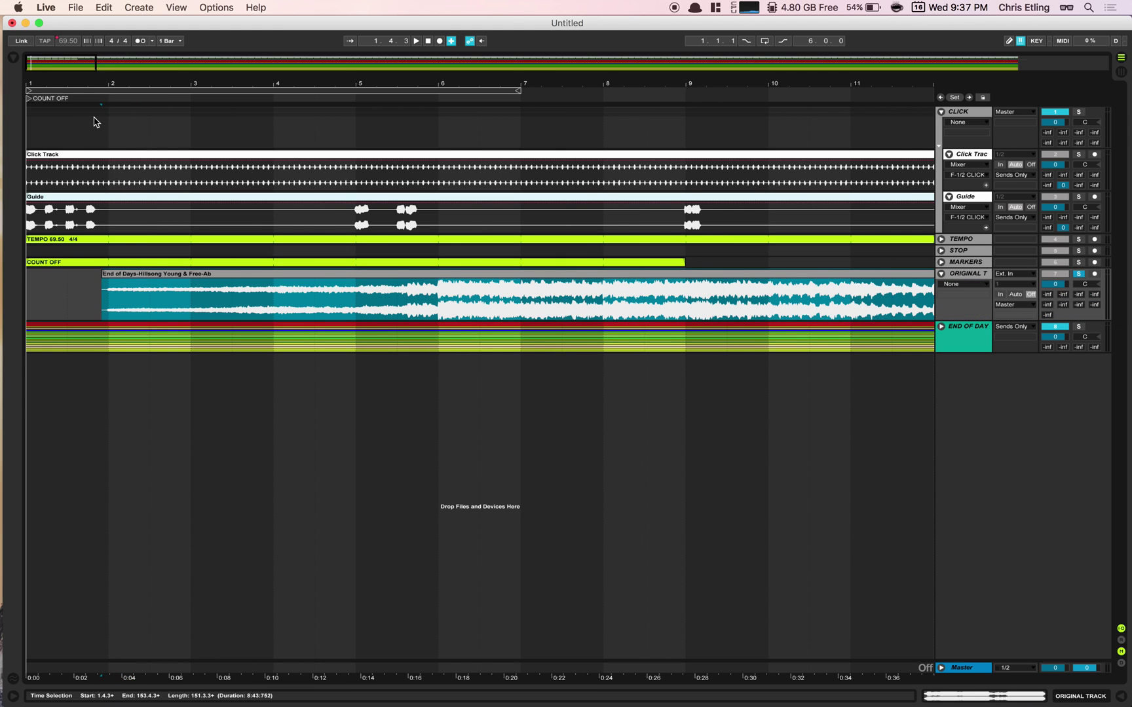
pyautogui.moveTo(122, 80); pyautogui.dragTo(111, 113)
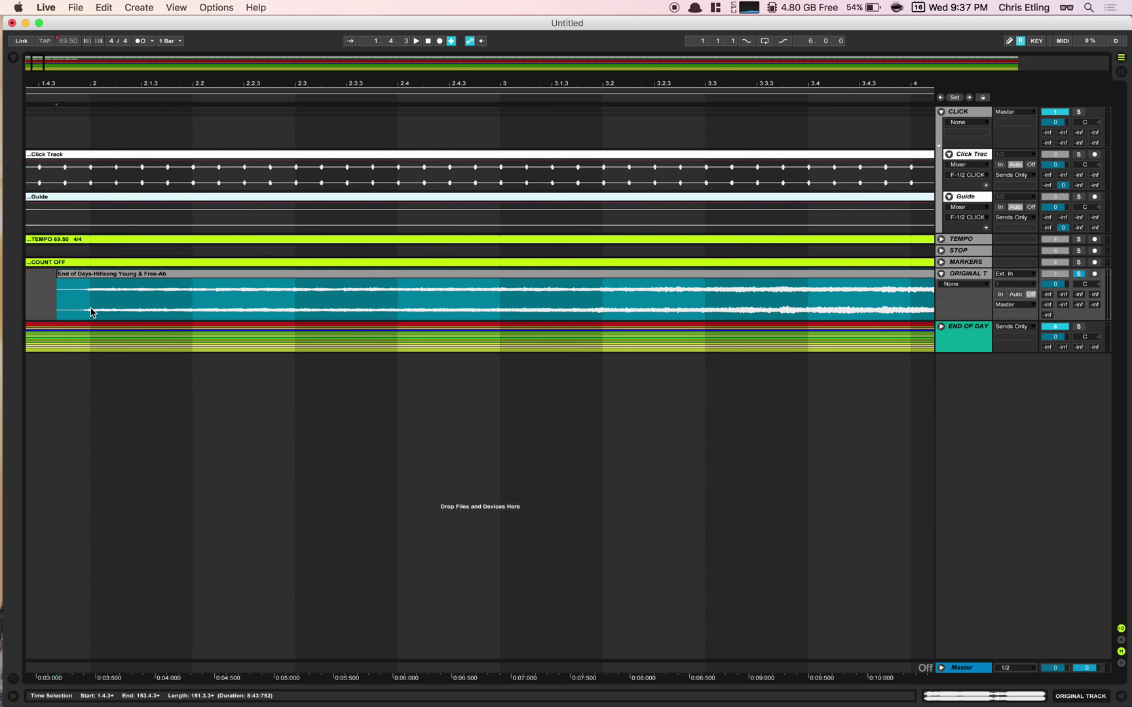
pyautogui.moveTo(89, 286); pyautogui.dragTo(94, 283)
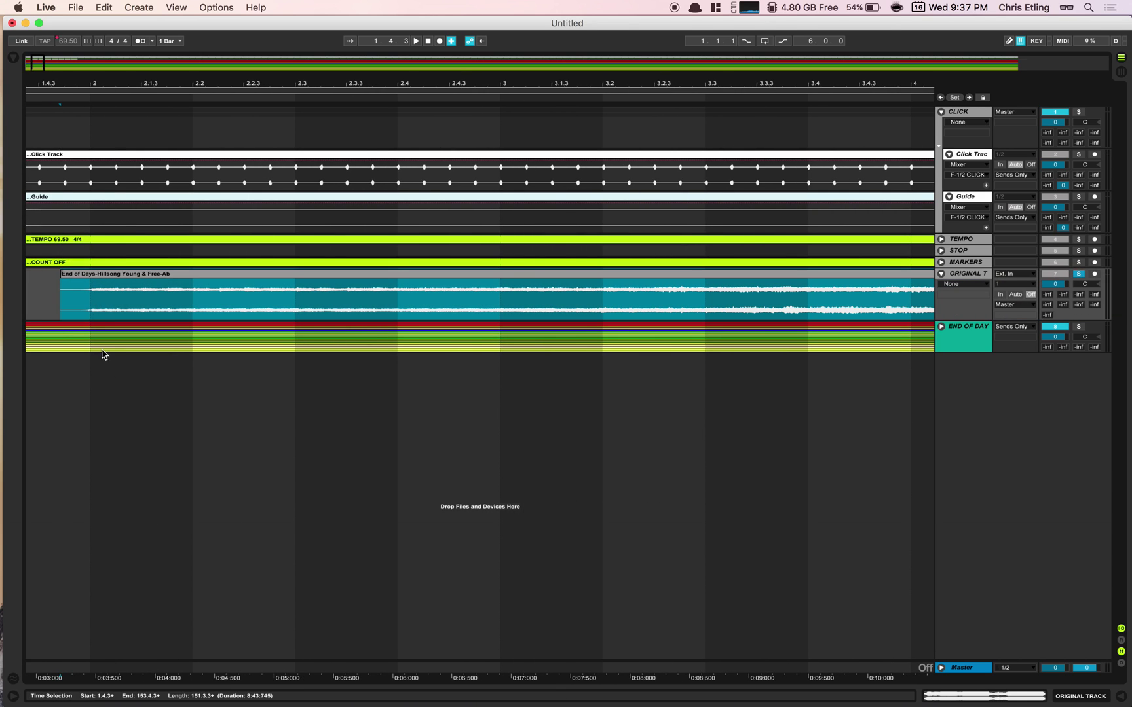
pyautogui.click(80, 275)
pyautogui.moveTo(80, 275); pyautogui.dragTo(82, 278)
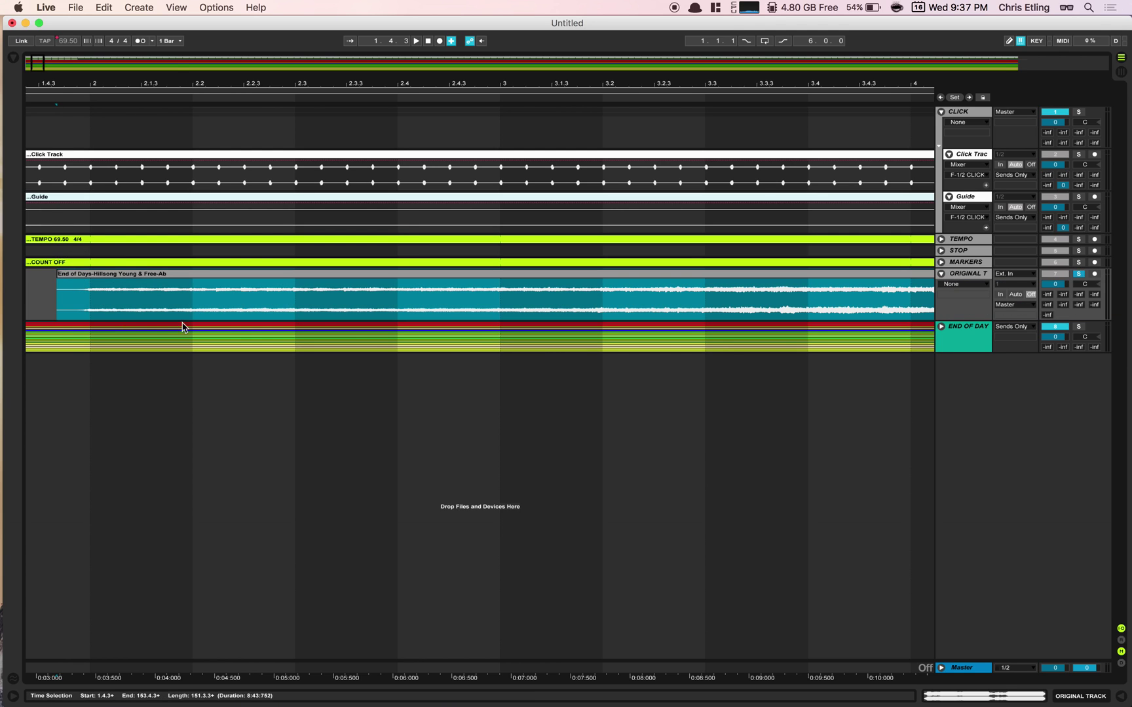
# Step: Play from about bar 5, unsolo the original track, and nudge its clip to match the click around bar 7
pyautogui.hscroll(15, 336, 258)
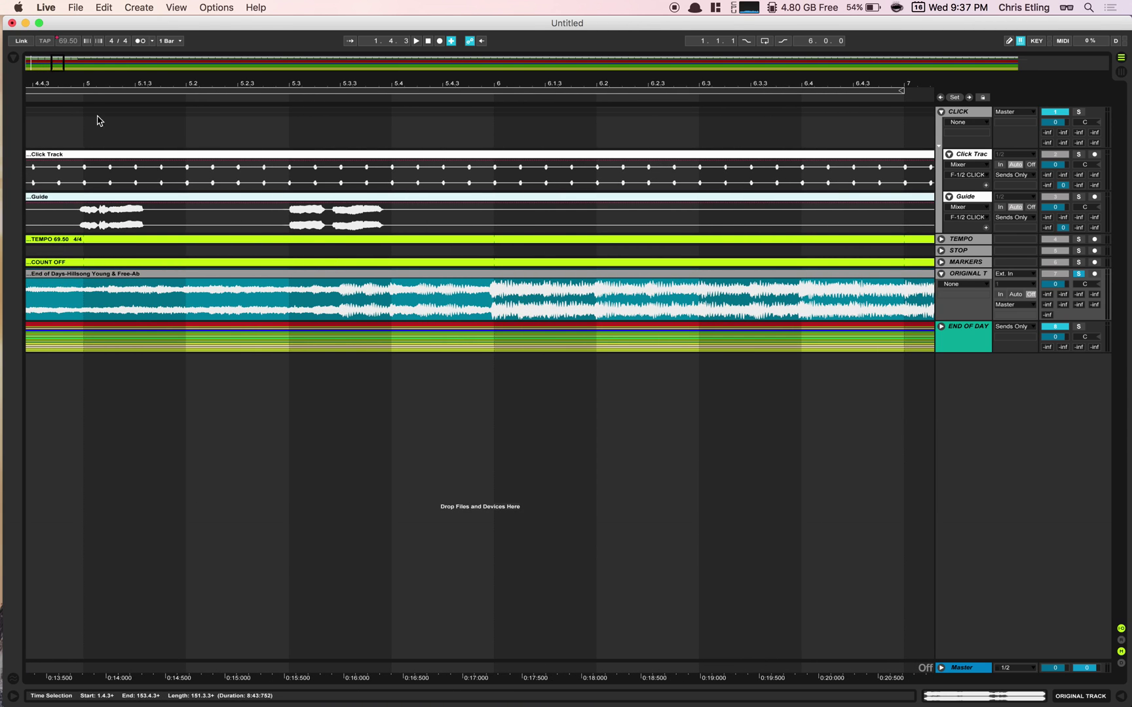
pyautogui.click(65, 90)
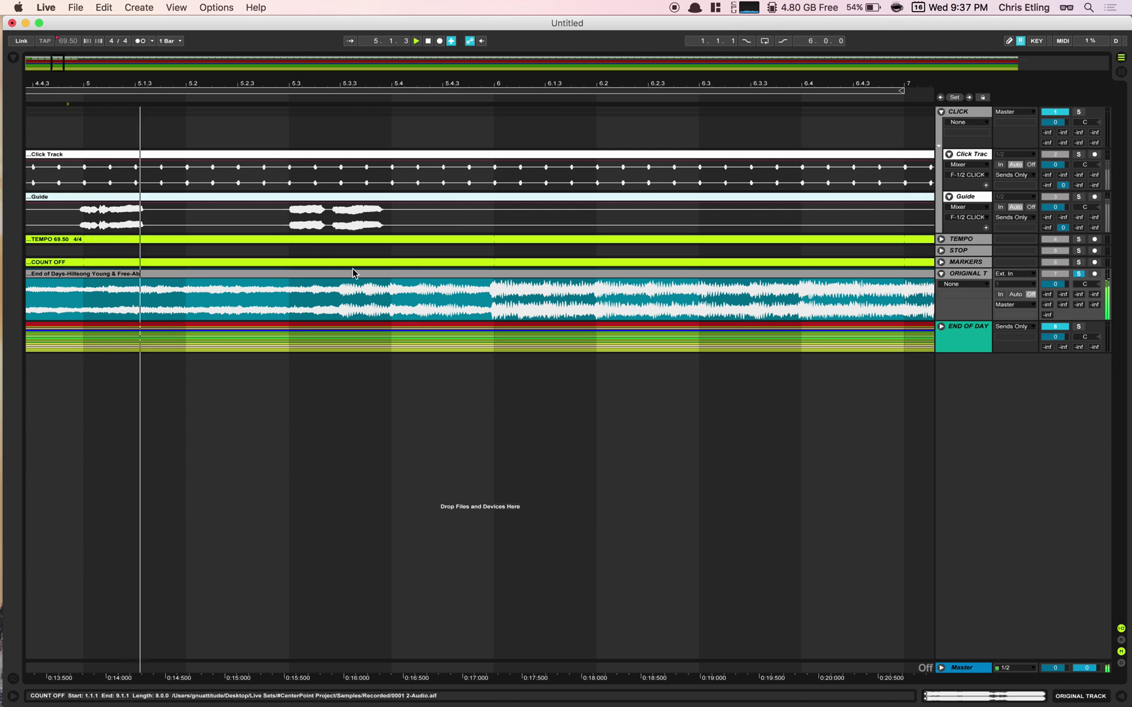
pyautogui.click(1078, 274)
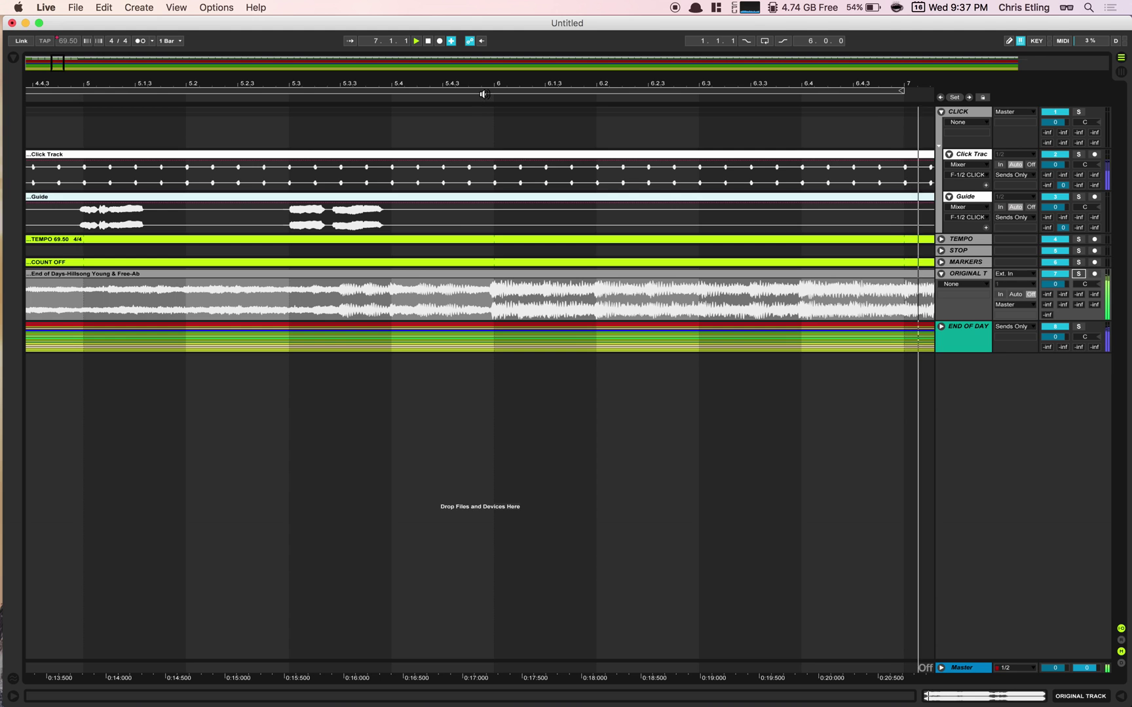
pyautogui.moveTo(496, 87); pyautogui.dragTo(494, 115)
pyautogui.moveTo(479, 278); pyautogui.dragTo(484, 283)
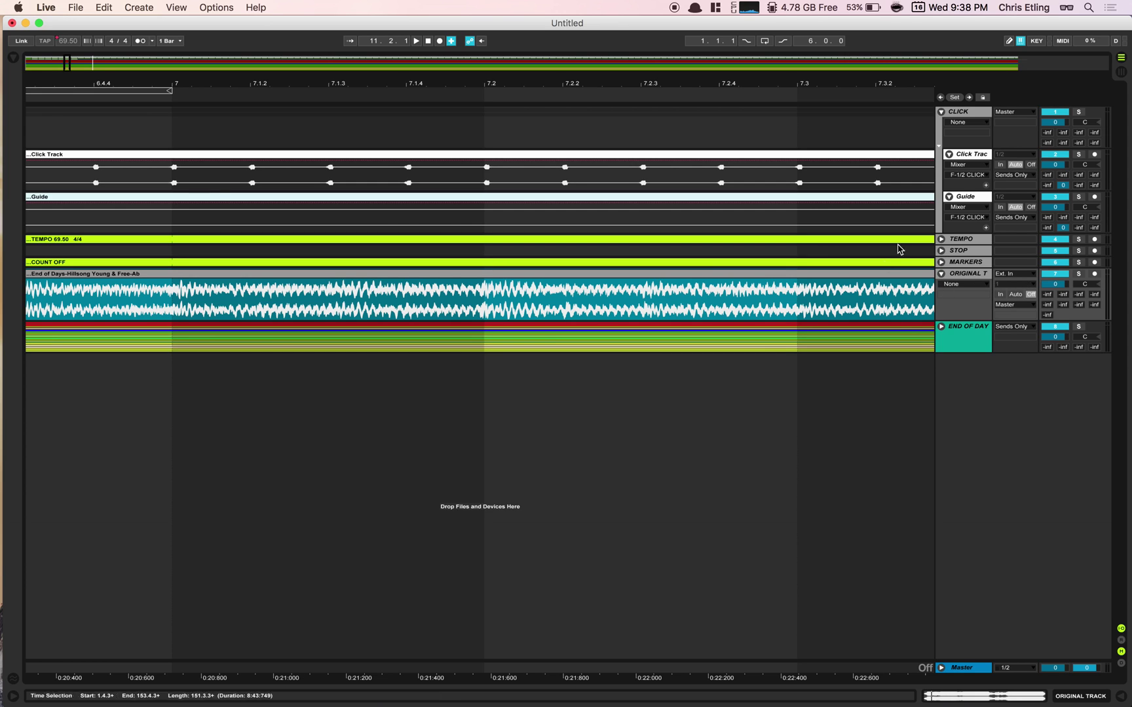
# Step: Unfold the END OF DAYS group to review its stem tracks, fold it again and clear the selection
pyautogui.click(941, 327)
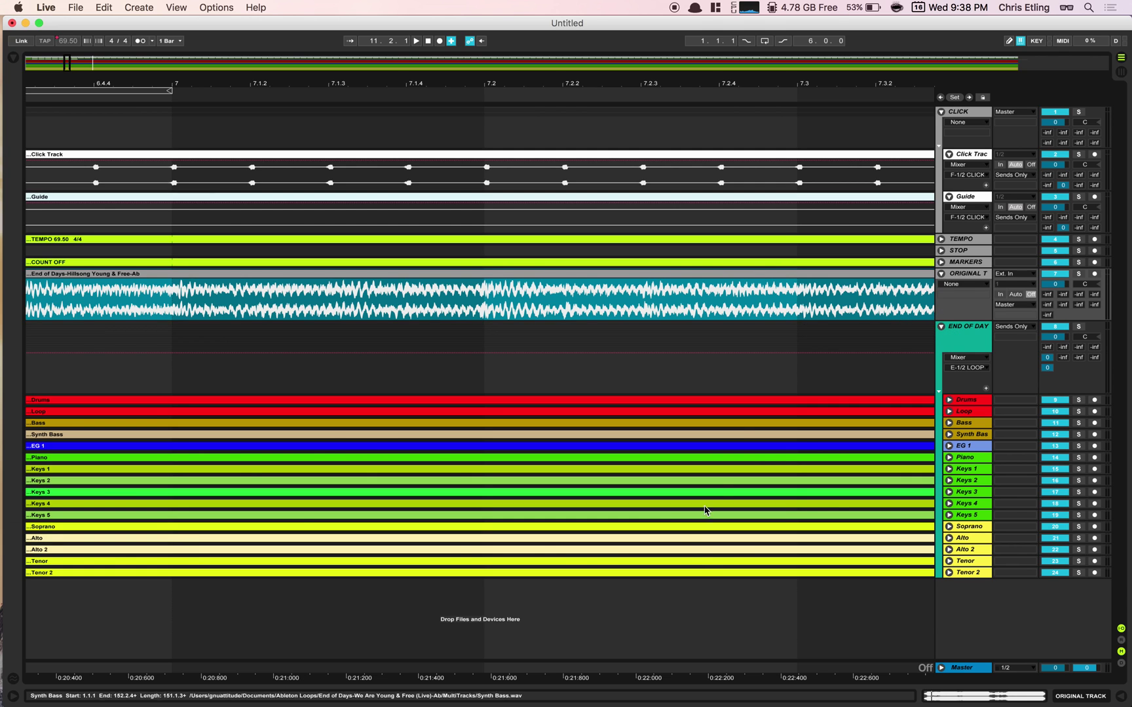
pyautogui.click(975, 341)
pyautogui.click(941, 327)
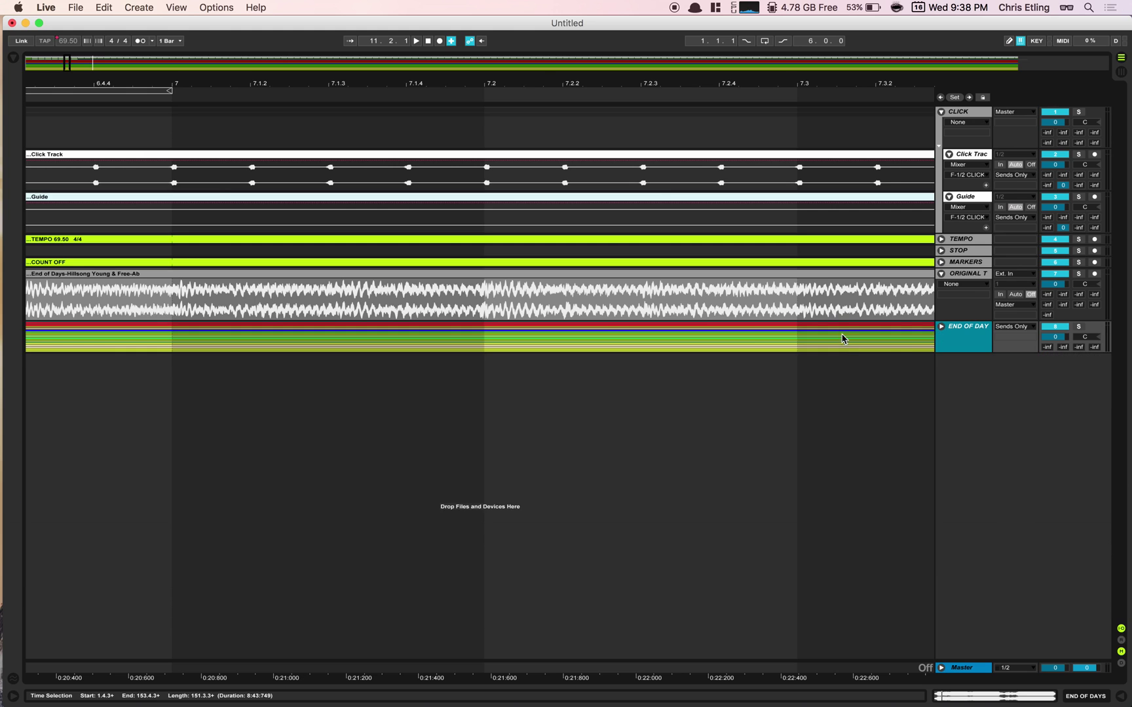
pyautogui.click(835, 304)
pyautogui.click(772, 402)
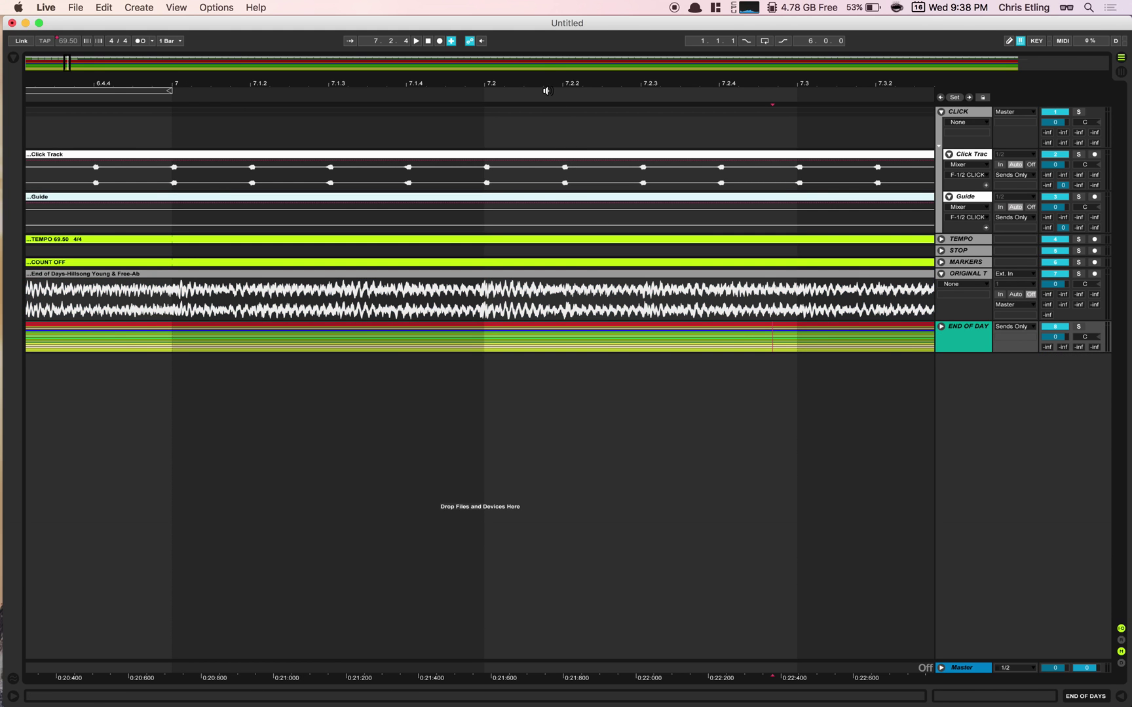
# Step: Set the arrangement's fixed grid back to 1/2
pyautogui.moveTo(550, 88); pyautogui.dragTo(241, 20)
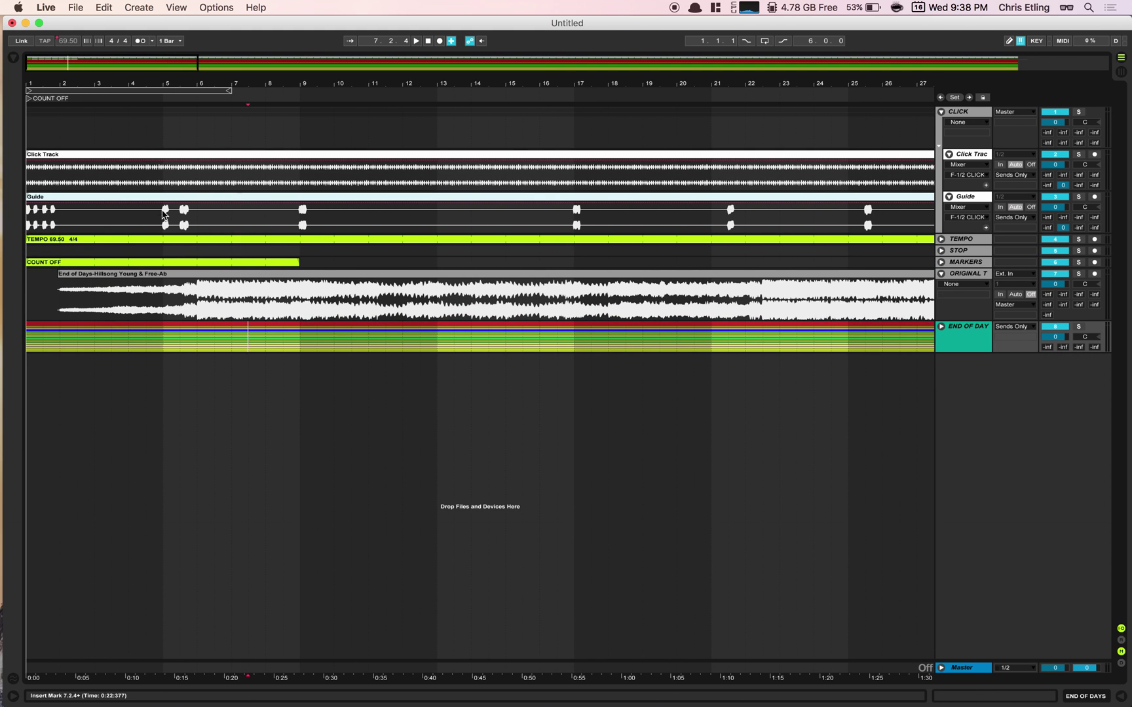
pyautogui.click(962, 265)
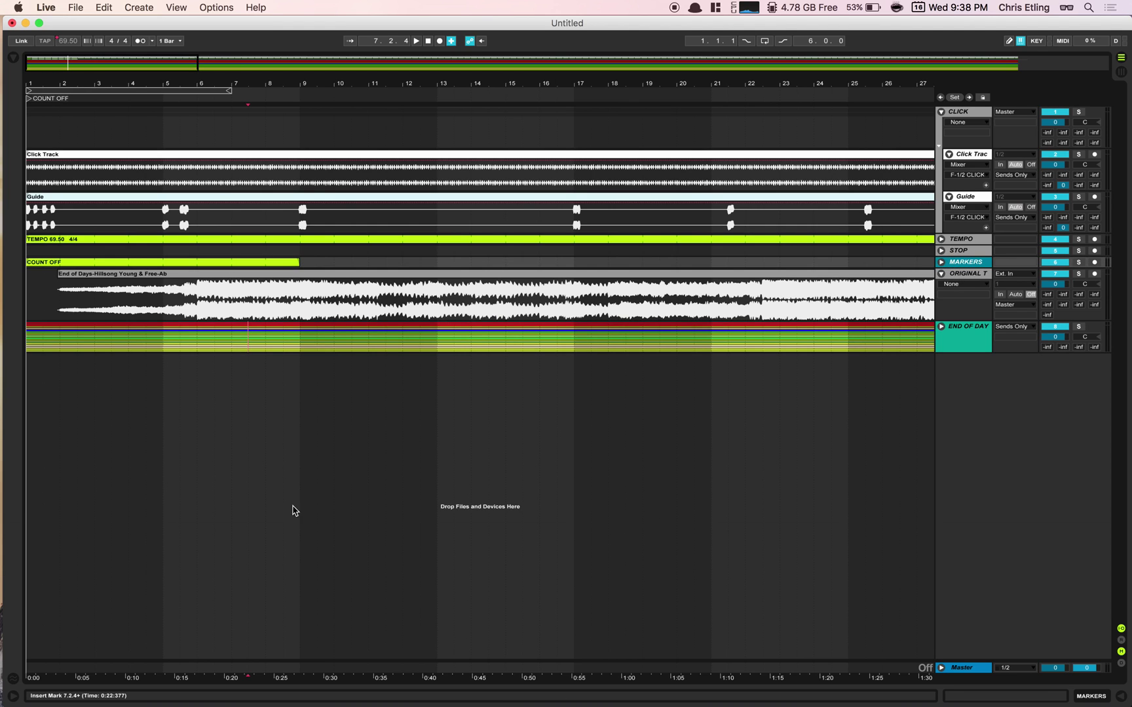
pyautogui.rightClick(309, 458)
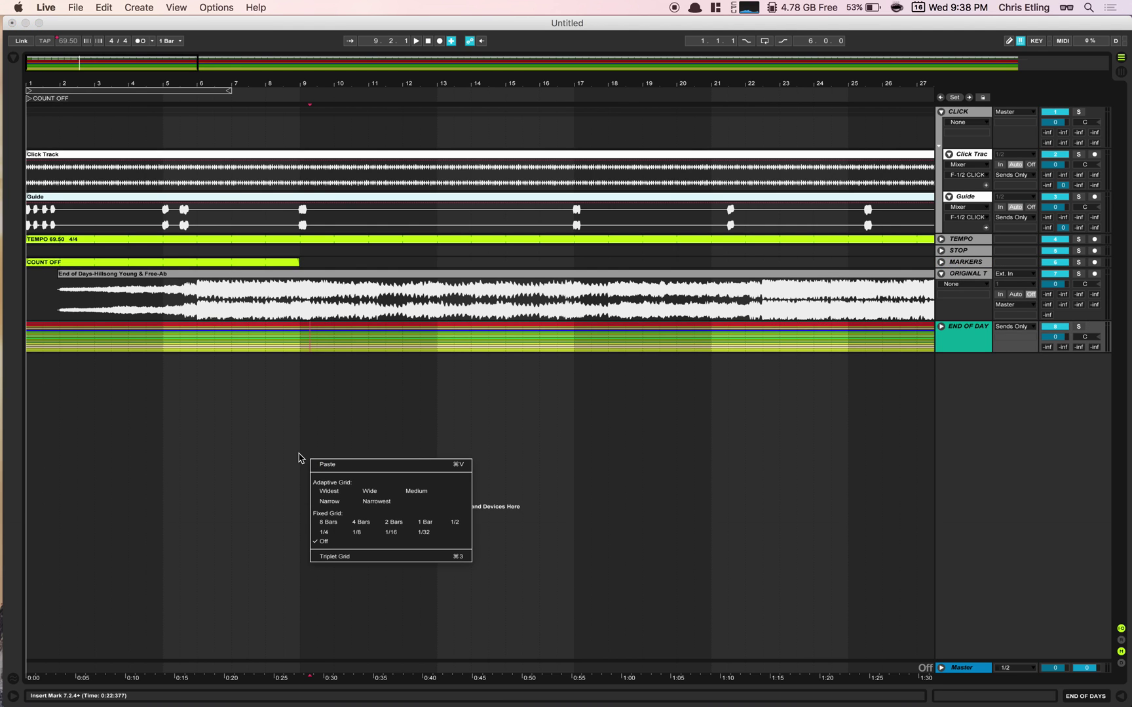
pyautogui.click(457, 525)
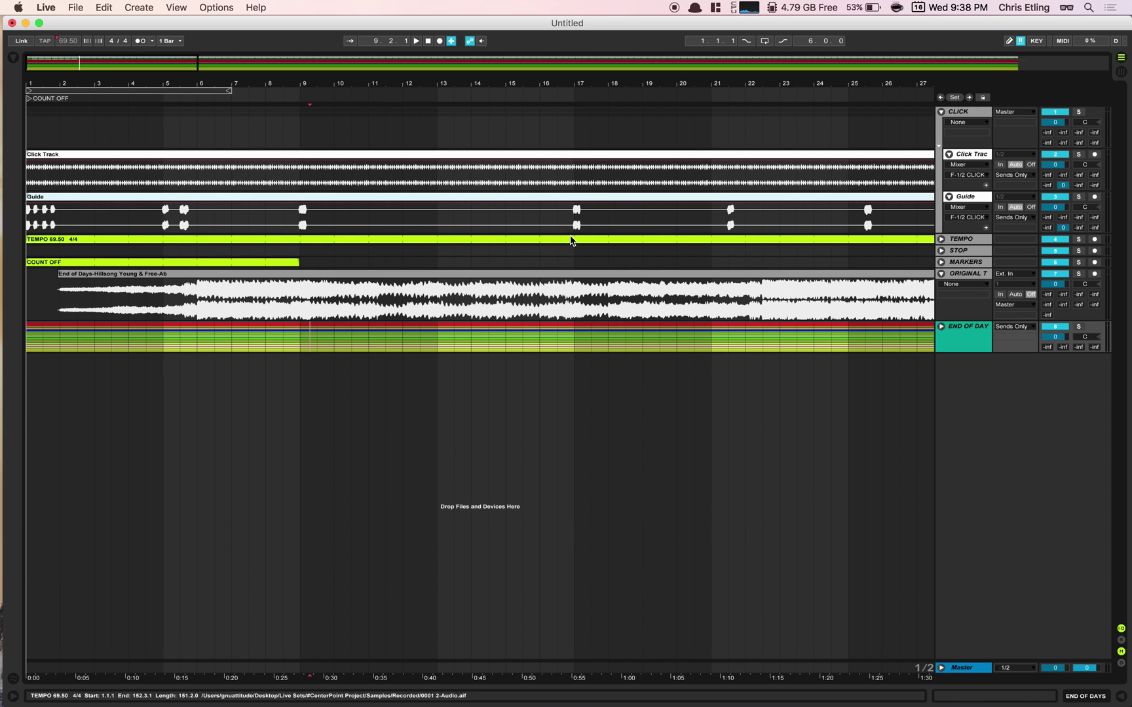
# Step: Shorten the COUNT OFF marker to end at bar 5, and duplicate it into markers spanning bars 5–9, 9–17 and 17–25
pyautogui.moveTo(299, 262); pyautogui.dragTo(161, 266)
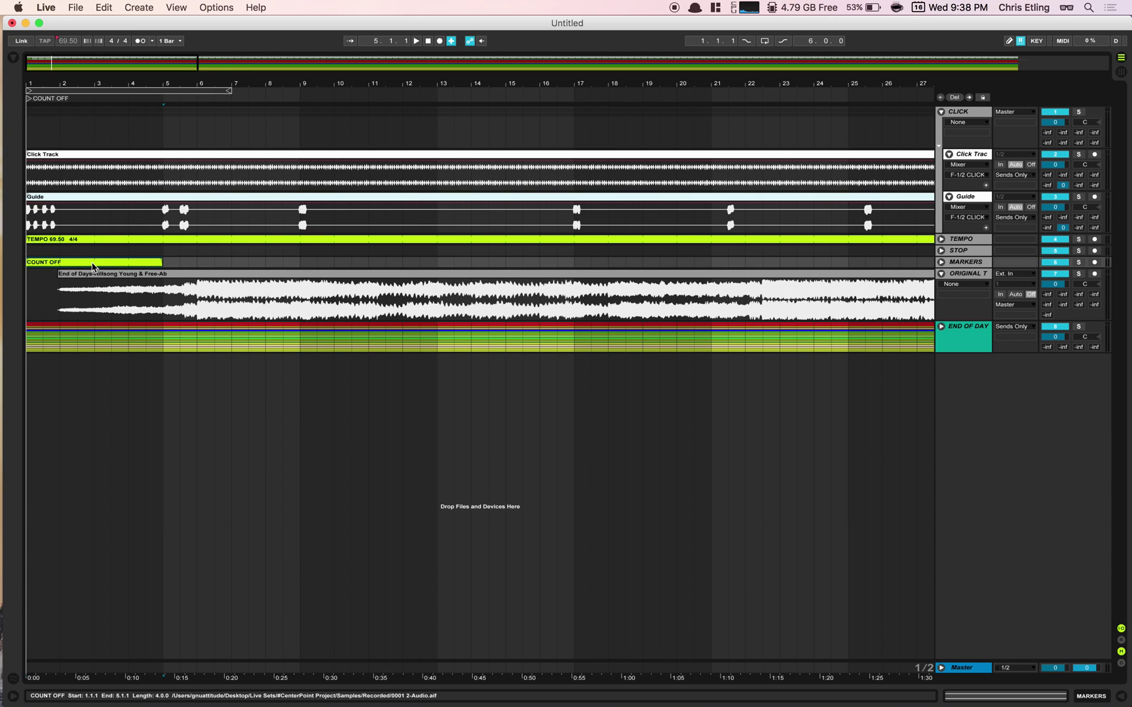
pyautogui.press('super+d')
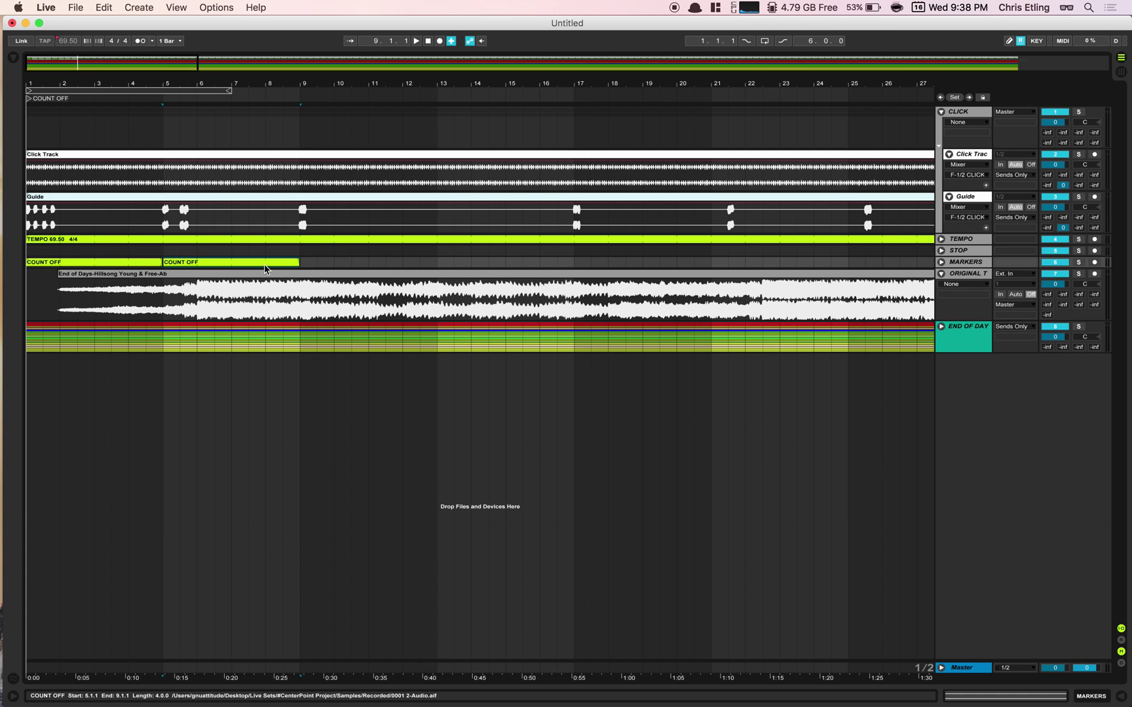
pyautogui.press('super+d')
pyautogui.moveTo(438, 264); pyautogui.dragTo(578, 266)
pyautogui.press('super+d')
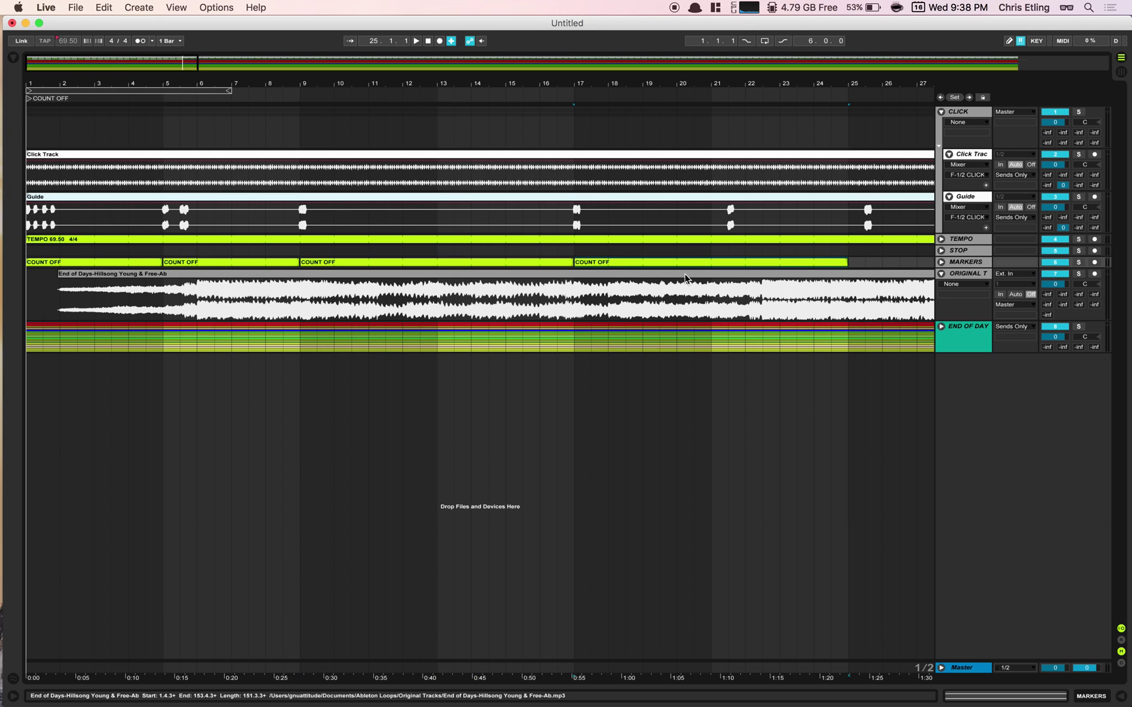
# Step: Trim the marker starting at bar 17 to end at 21.3.1, and add four-bar duplicates ending at 25.3.1 and 29.3.1
pyautogui.moveTo(850, 265); pyautogui.dragTo(728, 266)
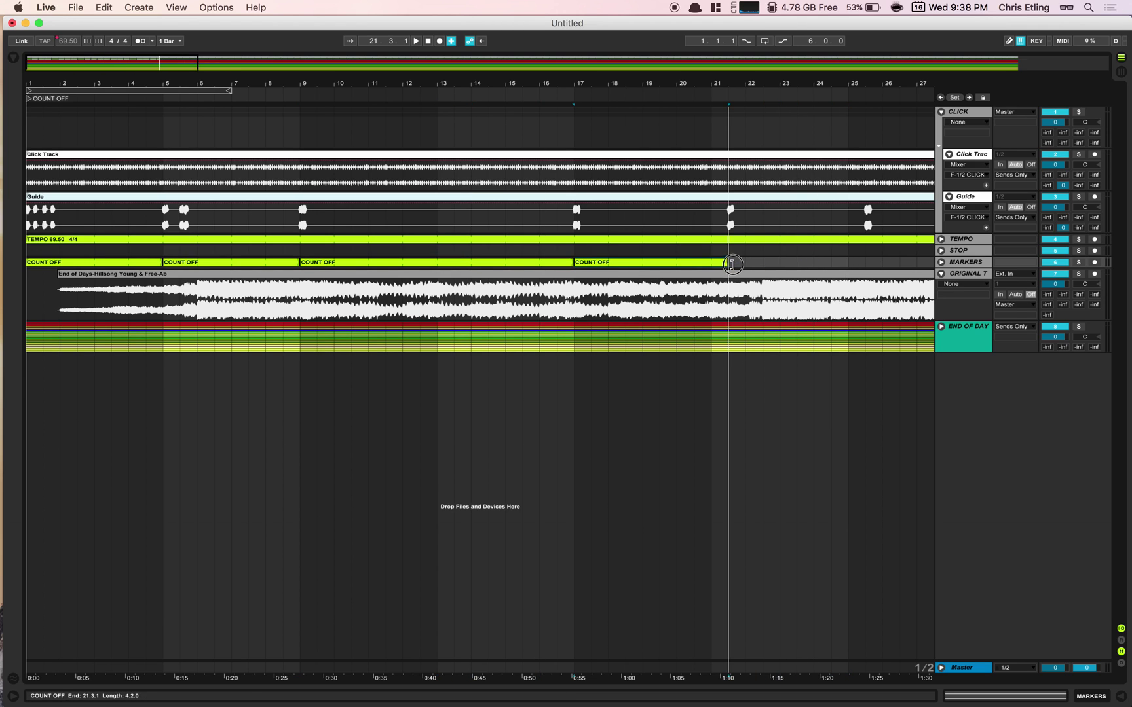
pyautogui.press('super+d')
pyautogui.moveTo(871, 265); pyautogui.dragTo(866, 265)
pyautogui.press('super+d')
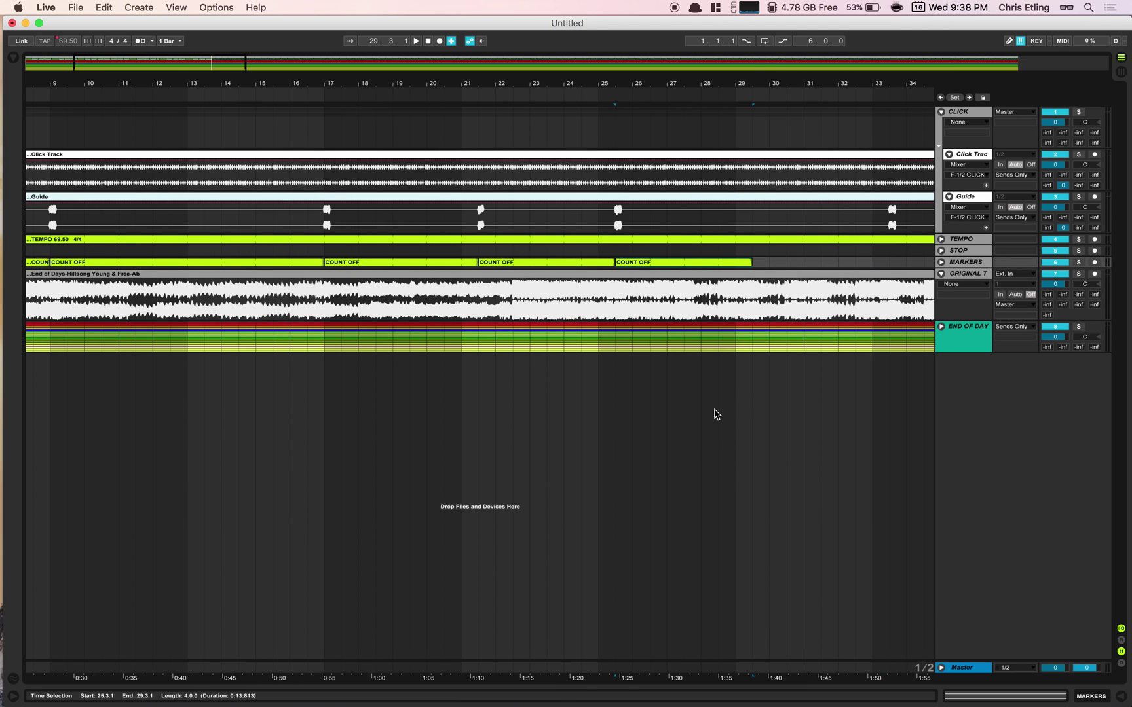
# Step: Extend the marker starting at 25.3.1 to 33.3.1 and duplicate it three times, filling the track up to 57.3.1
pyautogui.rightClick(715, 414)
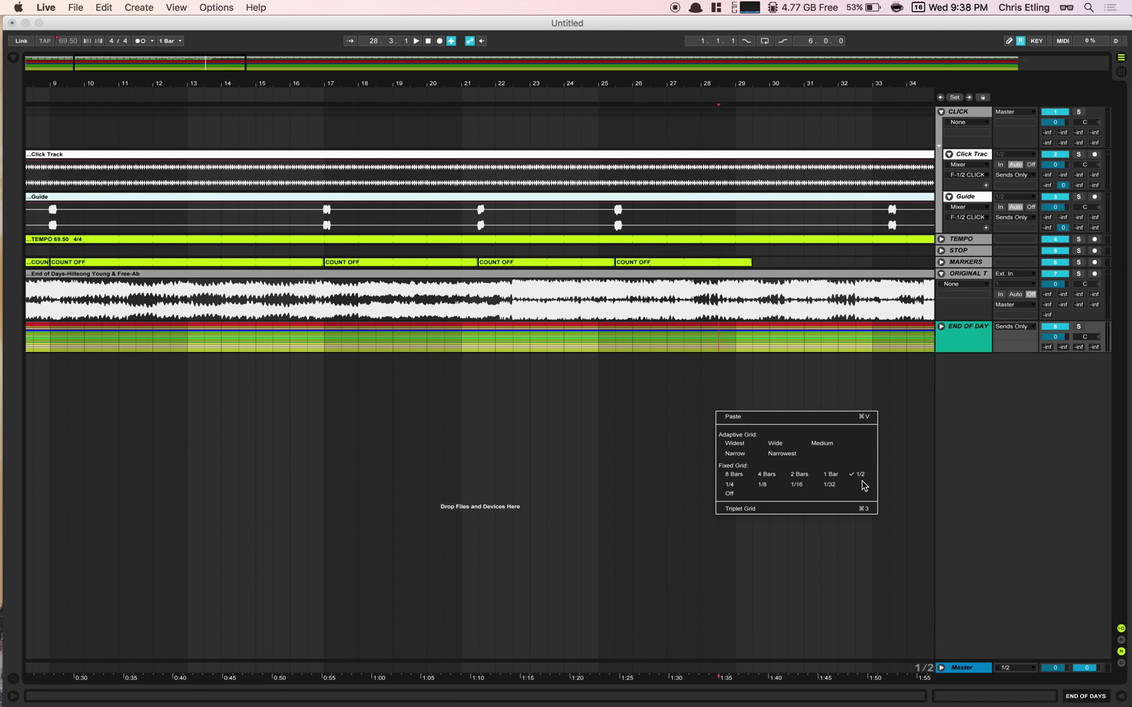
pyautogui.click(598, 453)
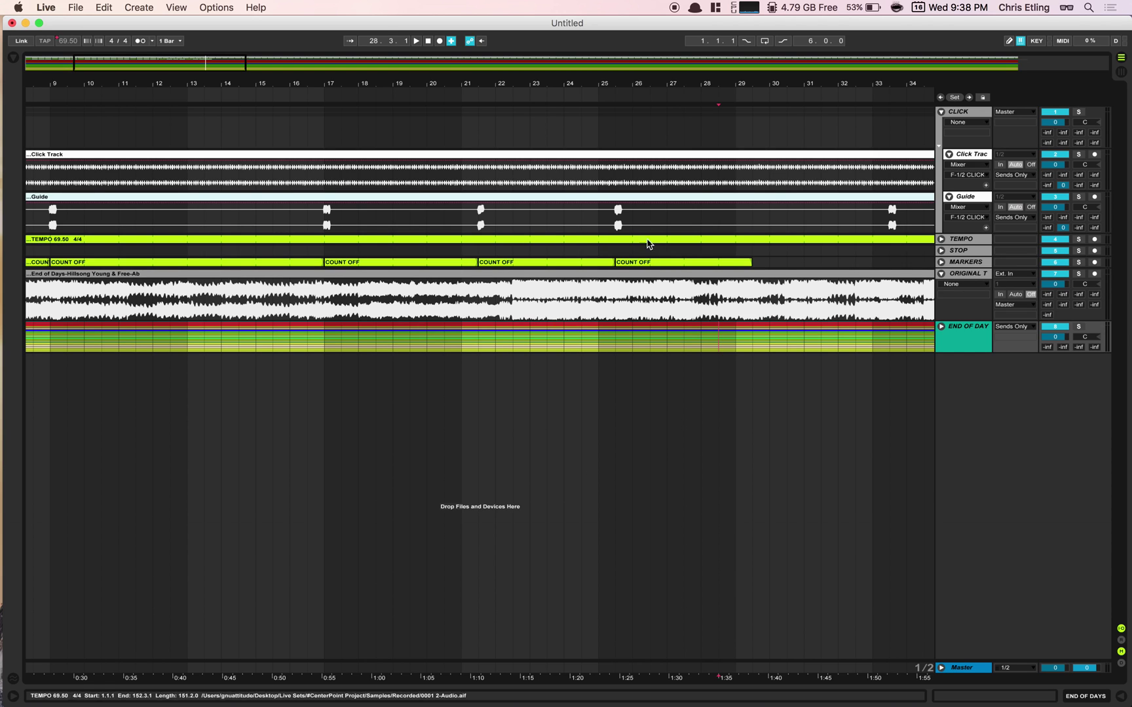
pyautogui.moveTo(752, 265); pyautogui.dragTo(884, 261)
pyautogui.hscroll(7, 871, 261)
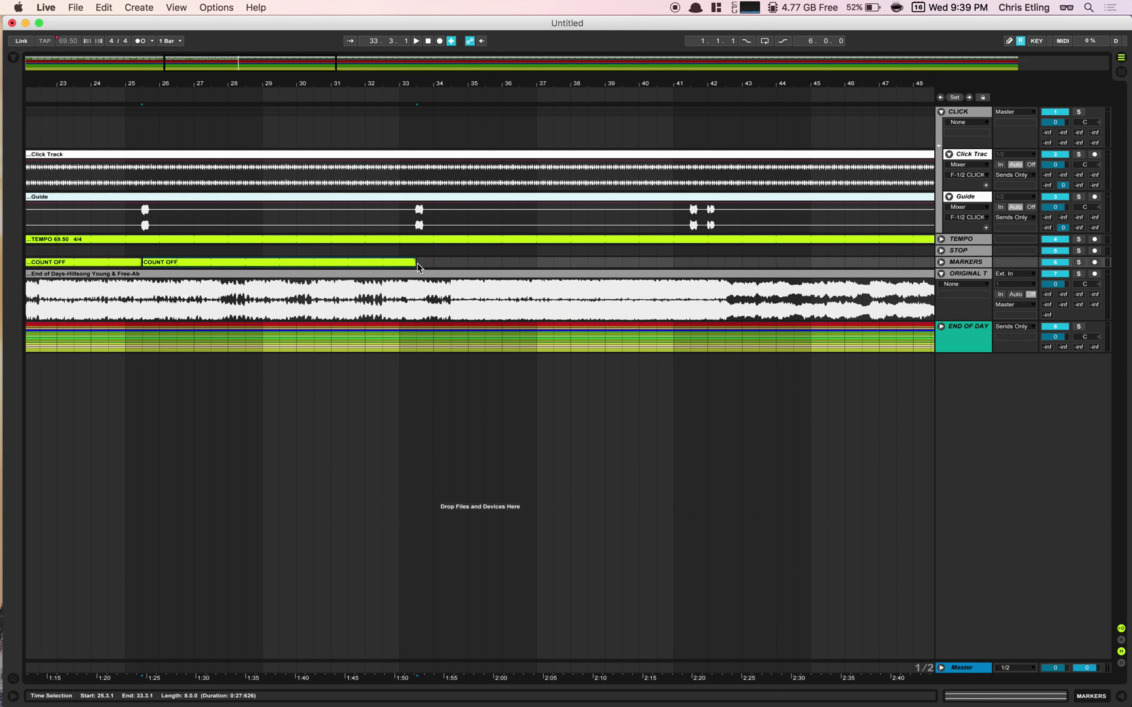
pyautogui.press('super+d')
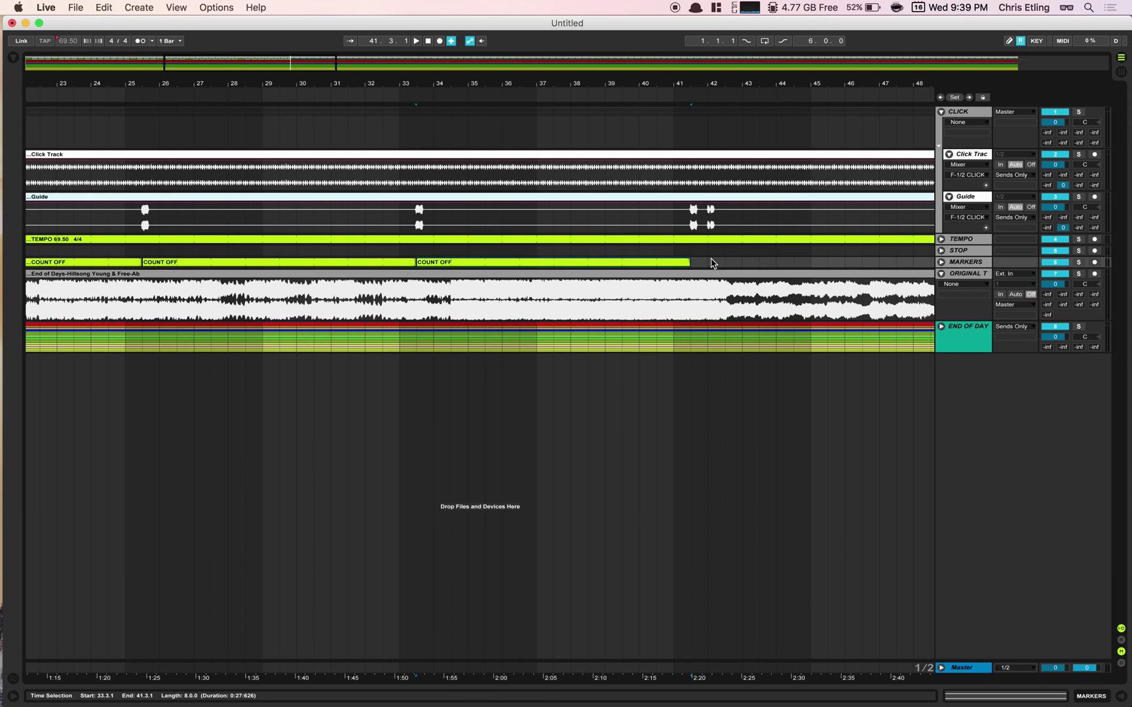
pyautogui.press('super+d')
pyautogui.press('super+d')
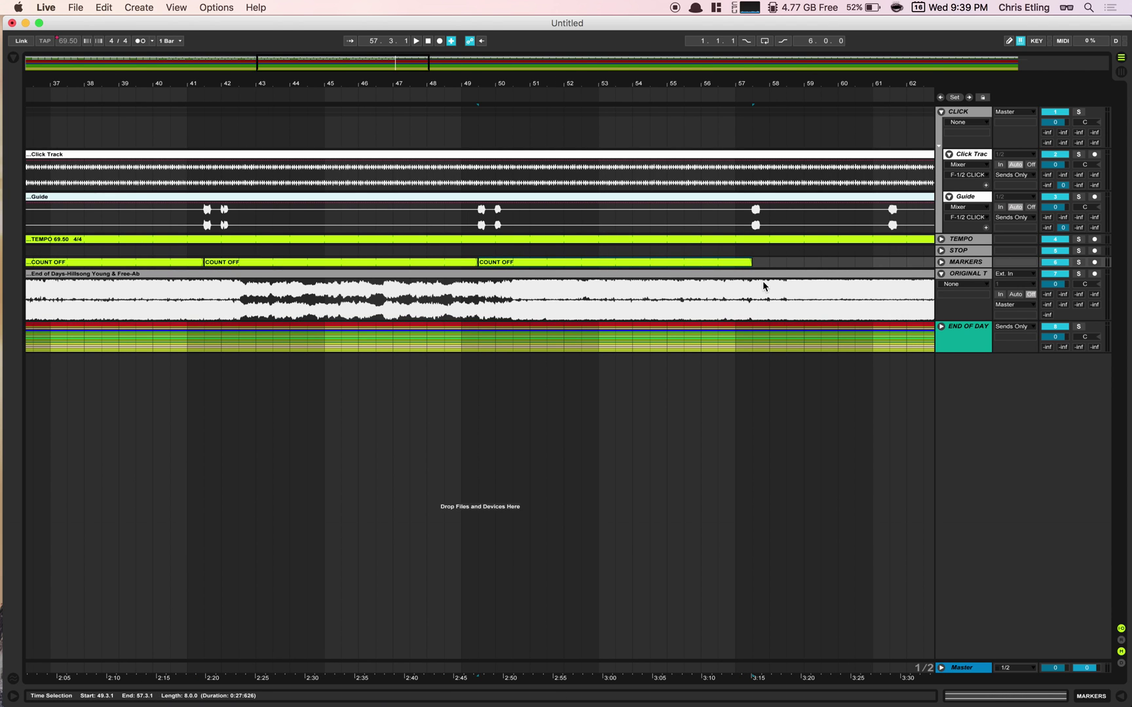
# Step: Duplicate and resize markers after 57.3.1 so they end at 61.3.1, 65.3.1, 73.3.1, 81.3.1 and 89.3.1
pyautogui.press('super+d')
pyautogui.moveTo(753, 264); pyautogui.dragTo(615, 264)
pyautogui.press('super+d')
pyautogui.press('super+d')
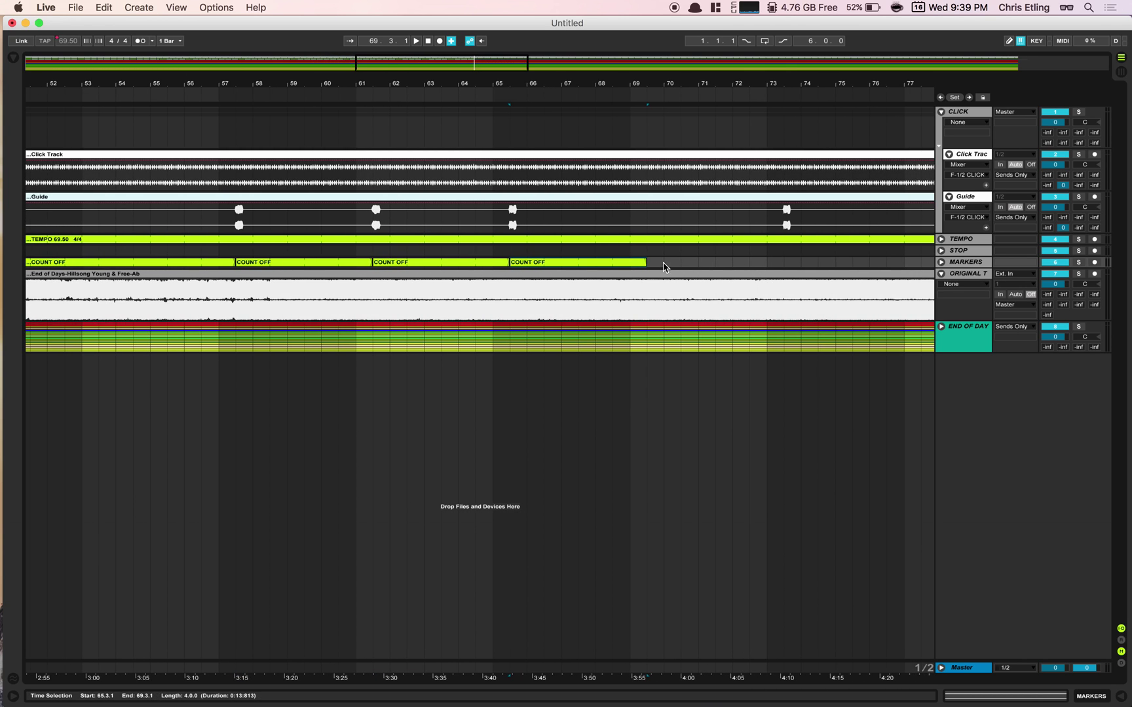
pyautogui.moveTo(642, 262); pyautogui.dragTo(773, 262)
pyautogui.press('super+d')
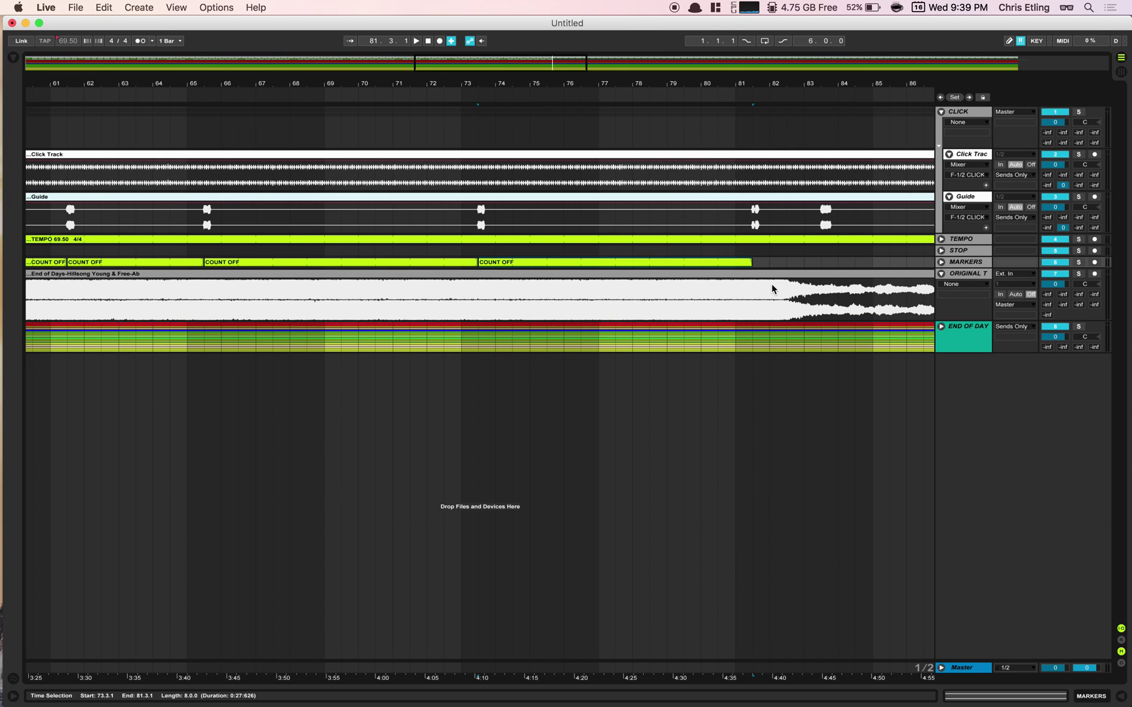
pyautogui.press('super+d')
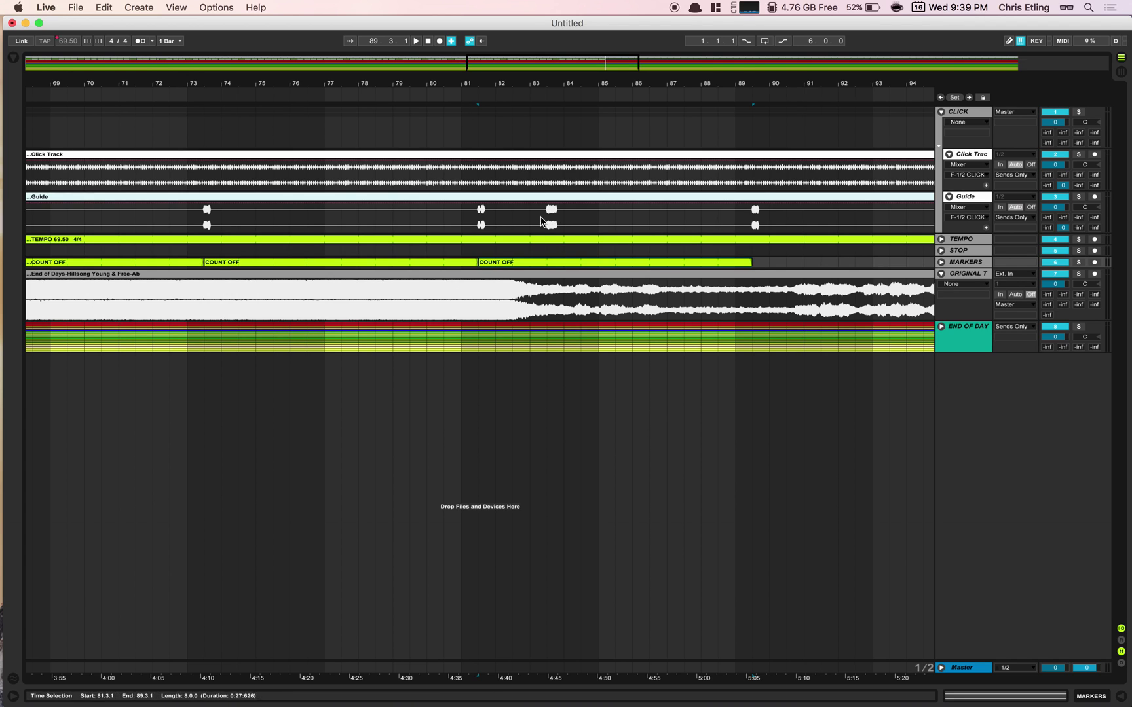
# Step: Play from about bar 81 with the Guide track soloed to hear its spoken section cues, and stop
pyautogui.click(469, 97)
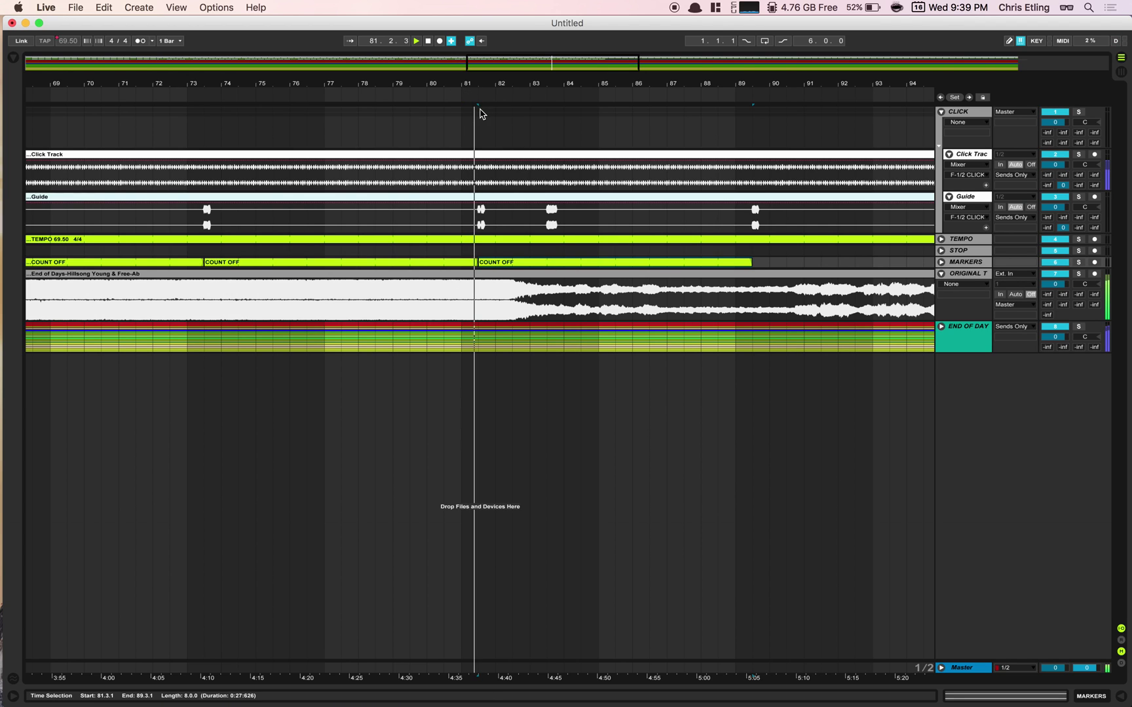
pyautogui.click(1078, 197)
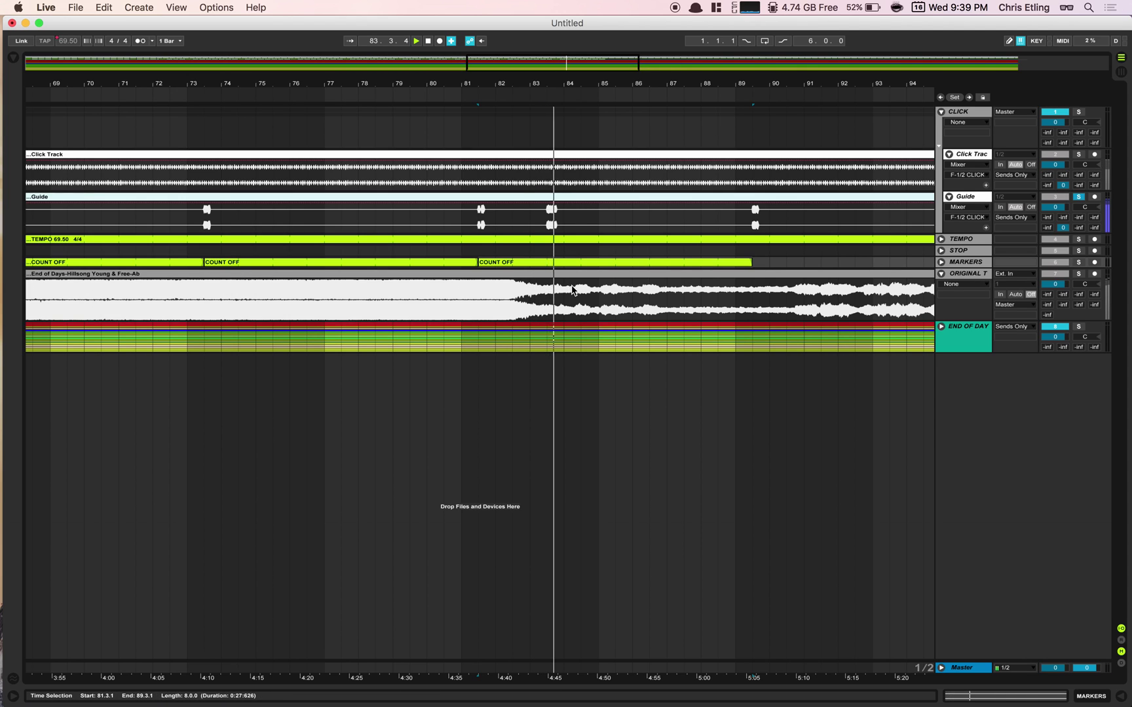
pyautogui.press('space')
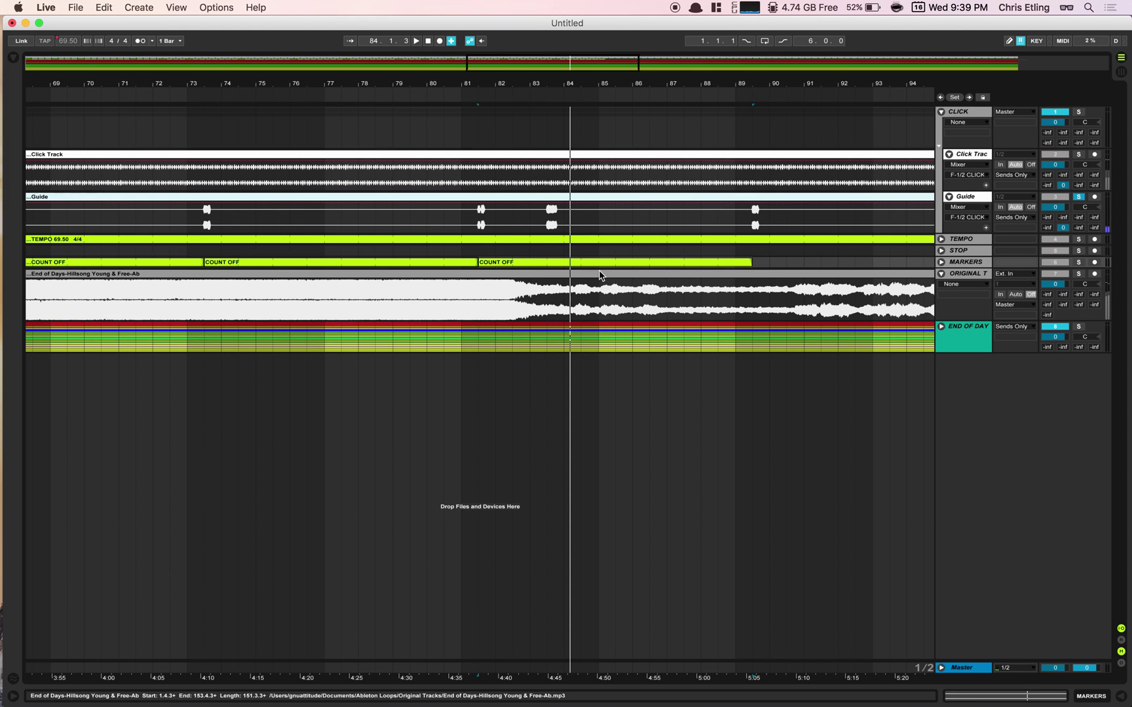
# Step: Trim the marker starting at 81.3.1 to end at 83.3.1, duplicate it, and extend the copy to 89.3.1
pyautogui.moveTo(748, 260); pyautogui.dragTo(542, 274)
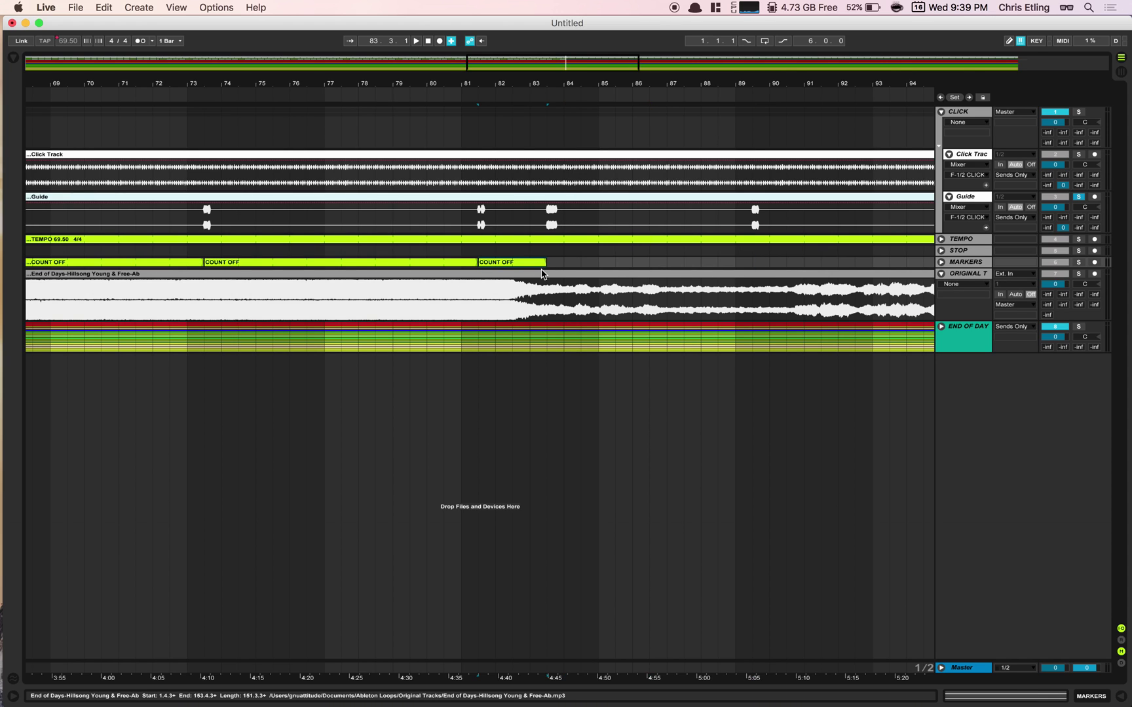
pyautogui.press('super+d')
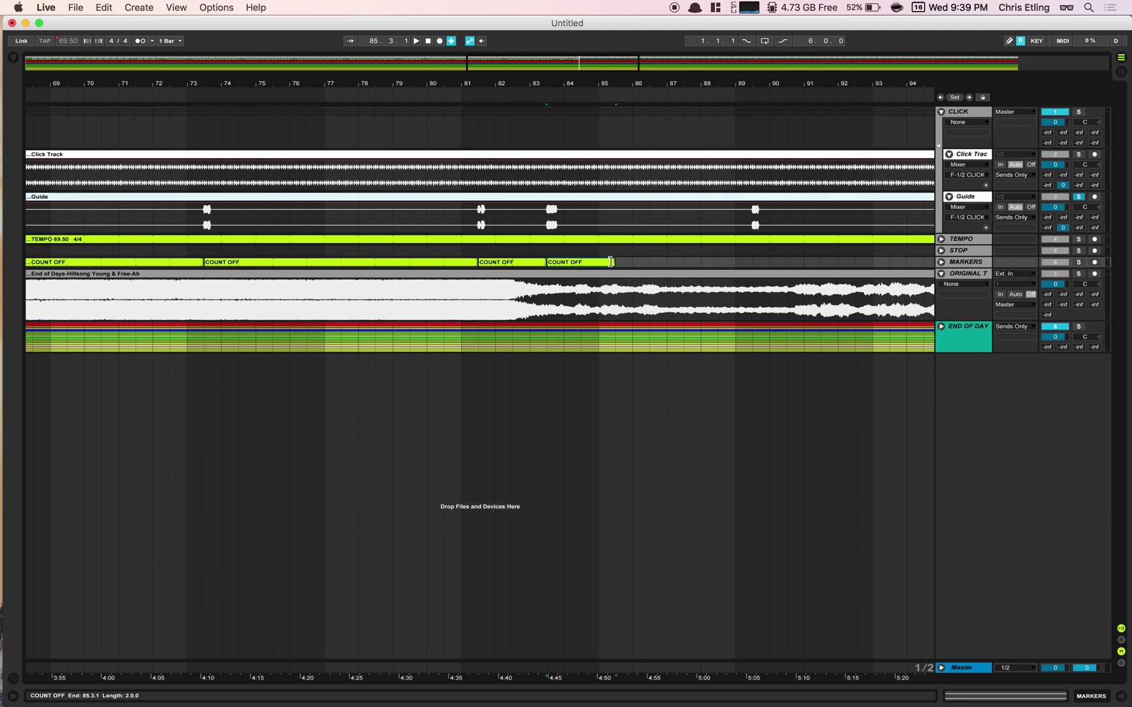
pyautogui.moveTo(742, 262); pyautogui.dragTo(757, 263)
# Step: Add a marker from 89.3.1 to 97.3.1 and repeat that eight-bar marker up to 129.3.1
pyautogui.hscroll(4, 684, 261)
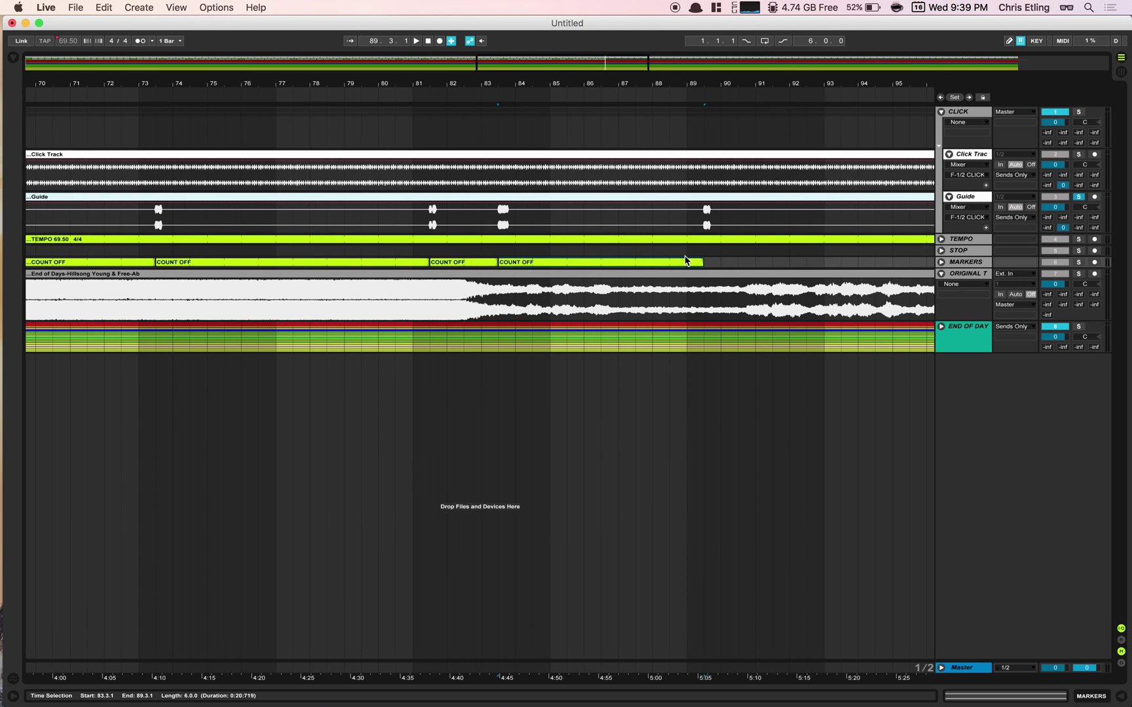
pyautogui.hscroll(7, 684, 261)
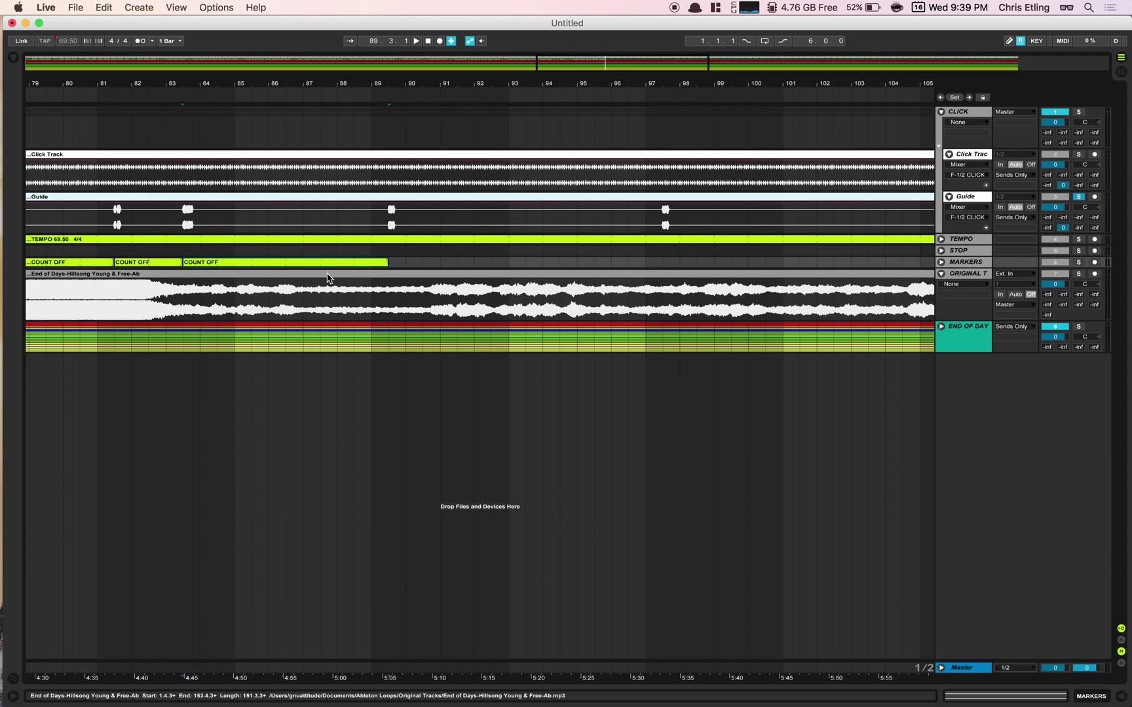
pyautogui.press('super+d')
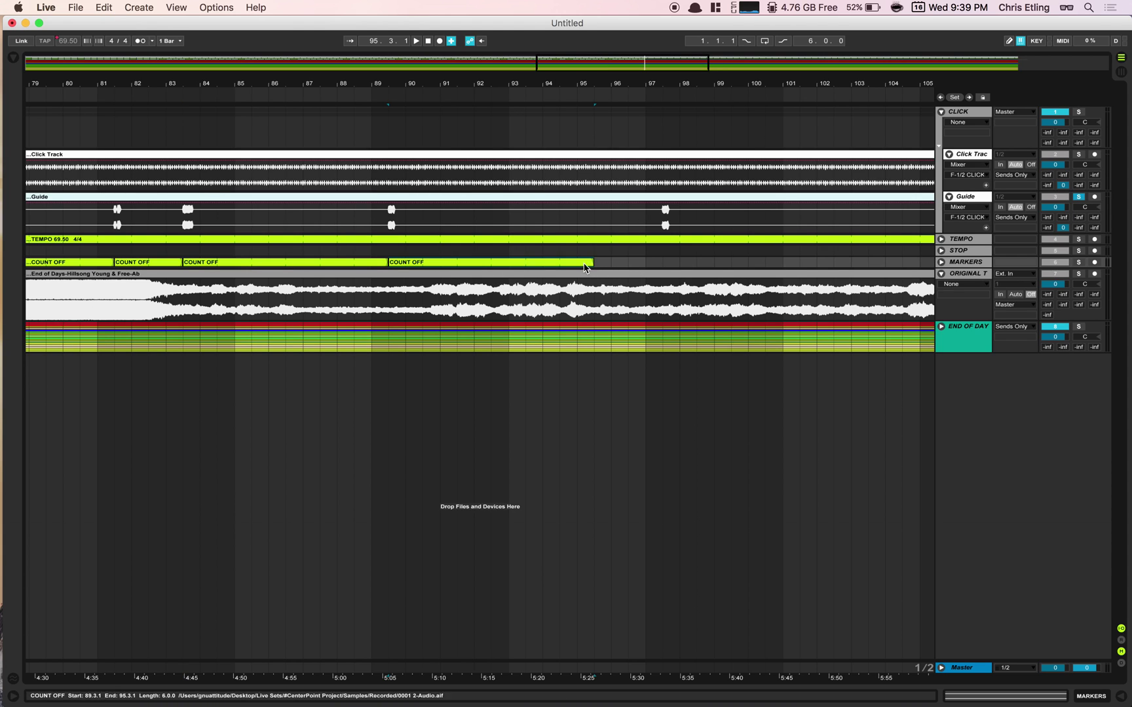
pyautogui.moveTo(589, 262); pyautogui.dragTo(662, 262)
pyautogui.press('super+d')
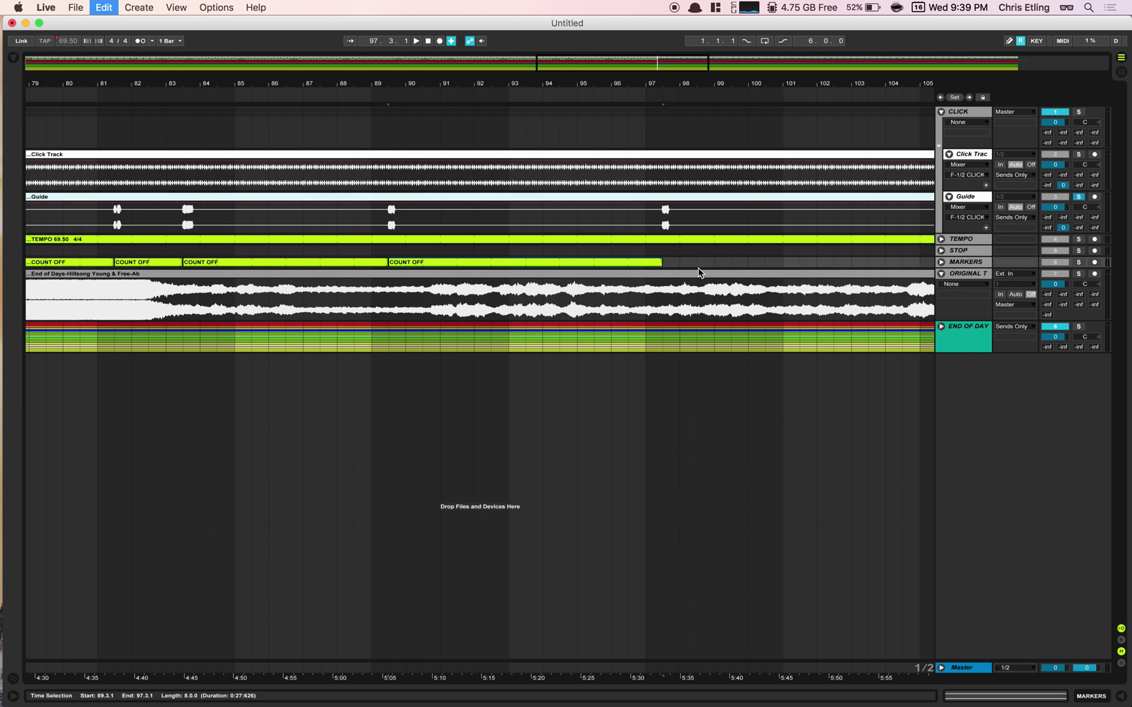
pyautogui.press('super+d')
pyautogui.press('super+d')
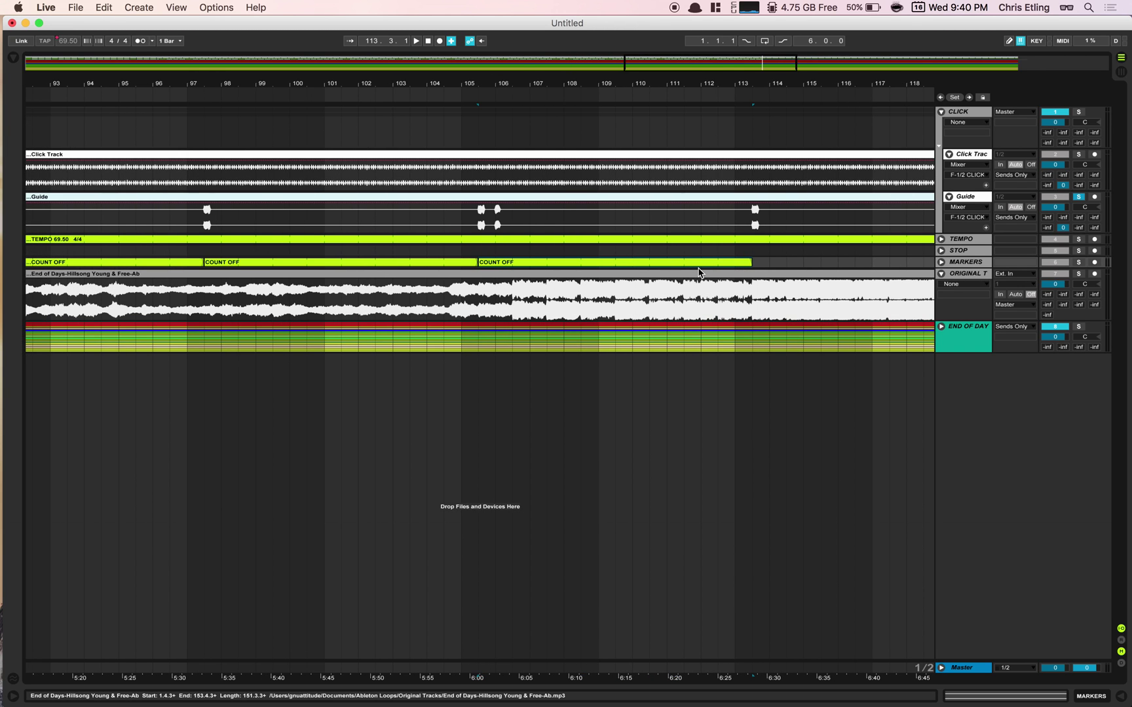
pyautogui.press('super+d')
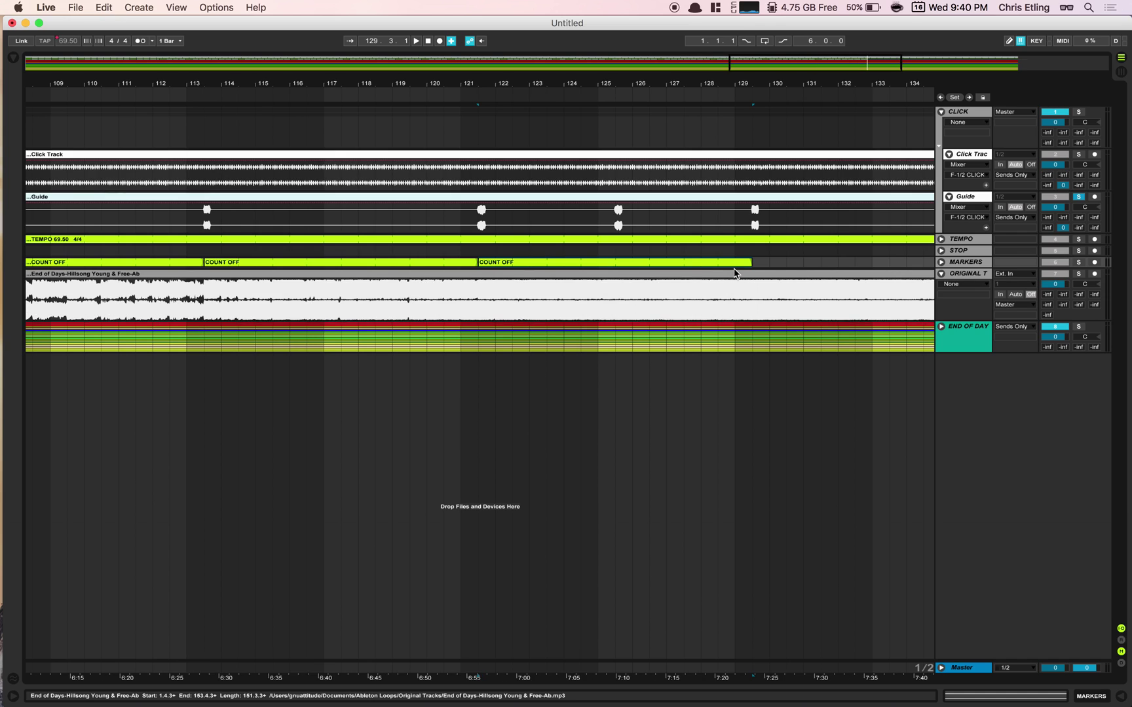
# Step: Trim the marker starting at 121.3.1 to 125.3.1, and add duplicated markers ending at 129.3.1, 137.3.1 and 145.3.1
pyautogui.moveTo(720, 260); pyautogui.dragTo(614, 262)
pyautogui.press('super+d')
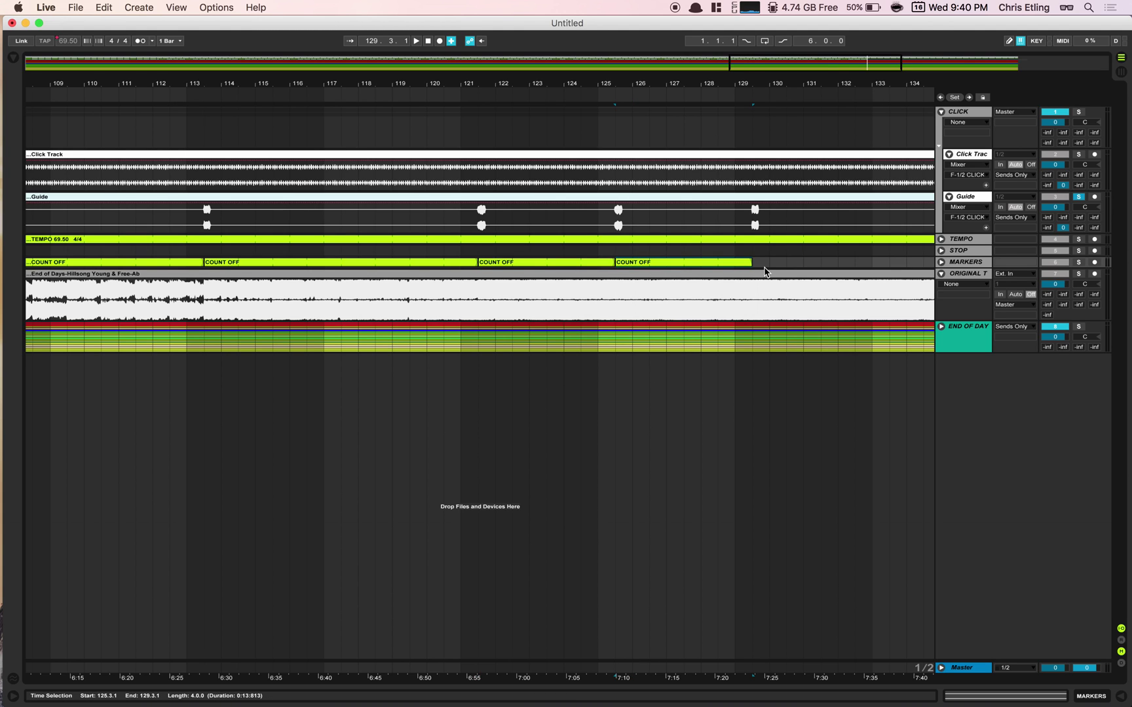
pyautogui.hscroll(10, 763, 270)
pyautogui.hscroll(2, 759, 269)
pyautogui.press('super+d')
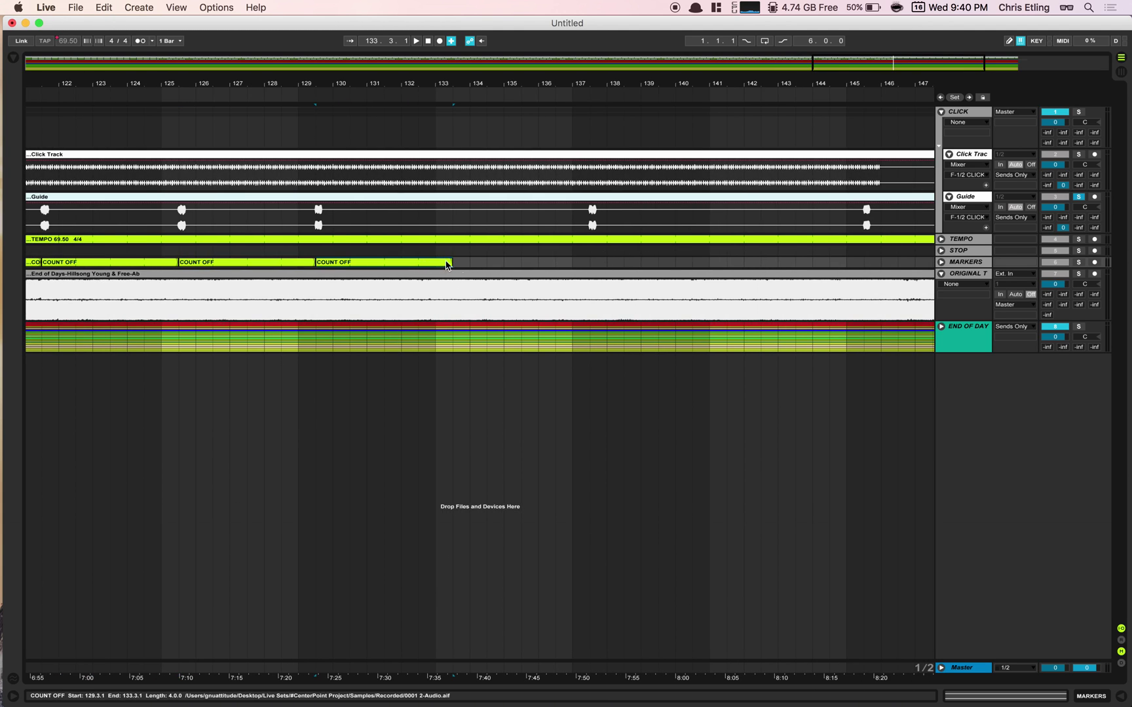
pyautogui.moveTo(450, 263); pyautogui.dragTo(589, 262)
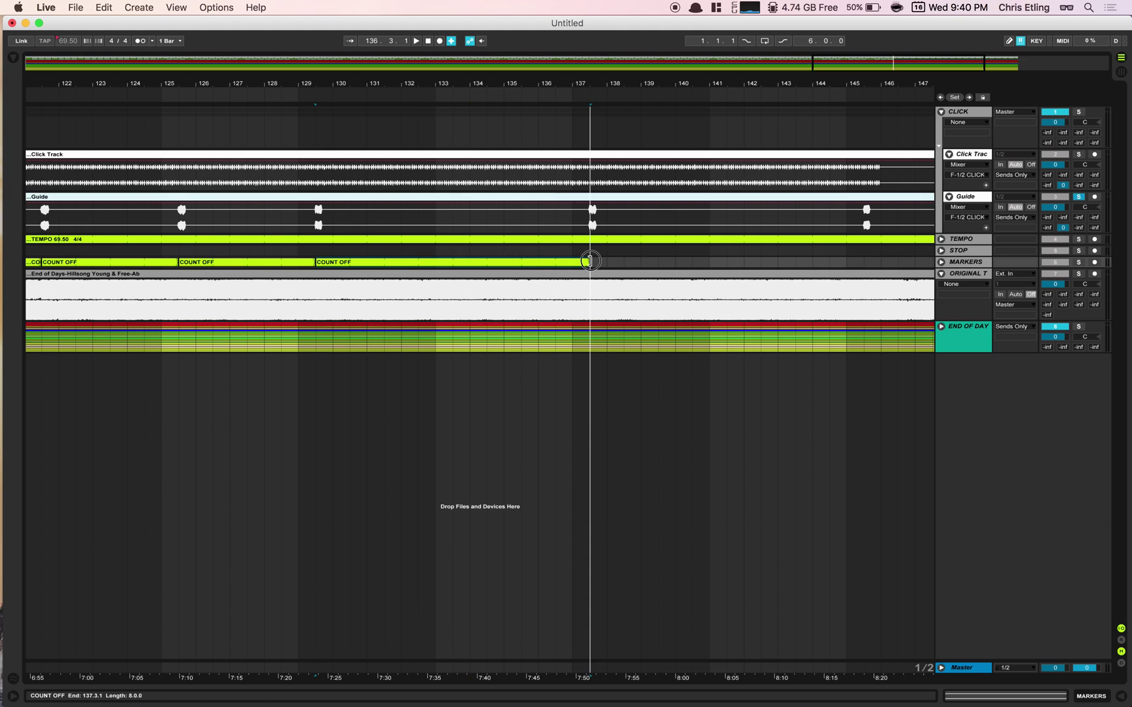
pyautogui.press('super+d')
pyautogui.hscroll(6, 712, 281)
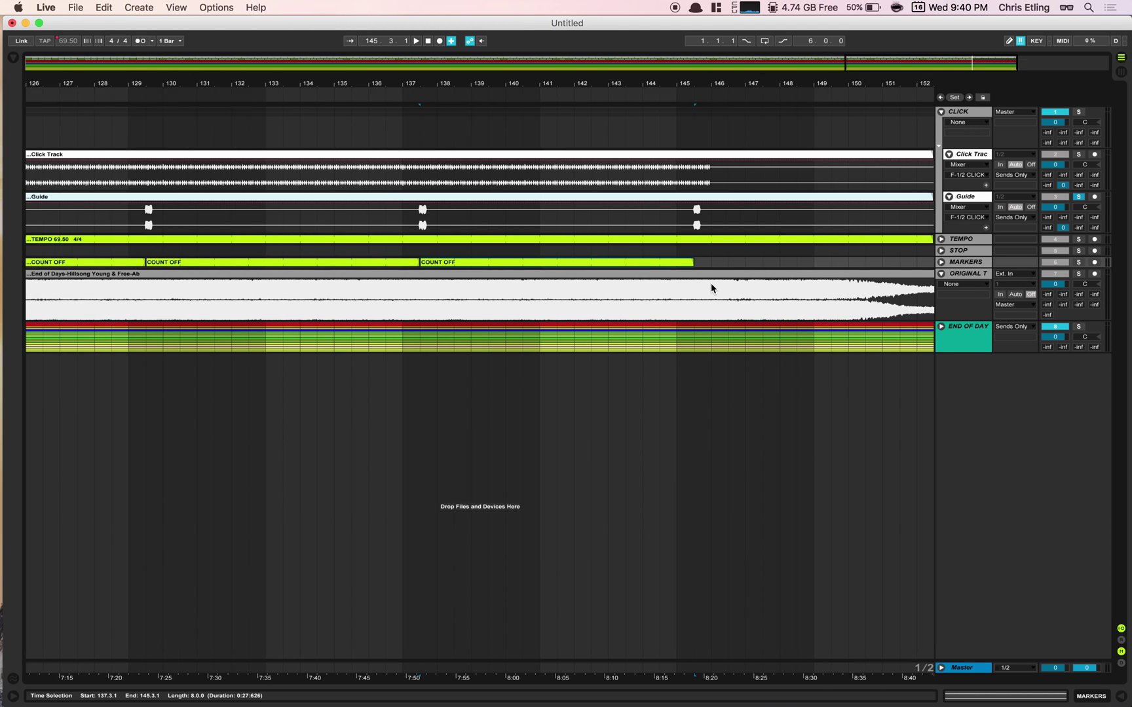
# Step: Duplicate a final marker starting at 145.3.1, and trim both it and the original song clip to end at 152.3.1
pyautogui.press('super+d')
pyautogui.moveTo(879, 262); pyautogui.dragTo(848, 262)
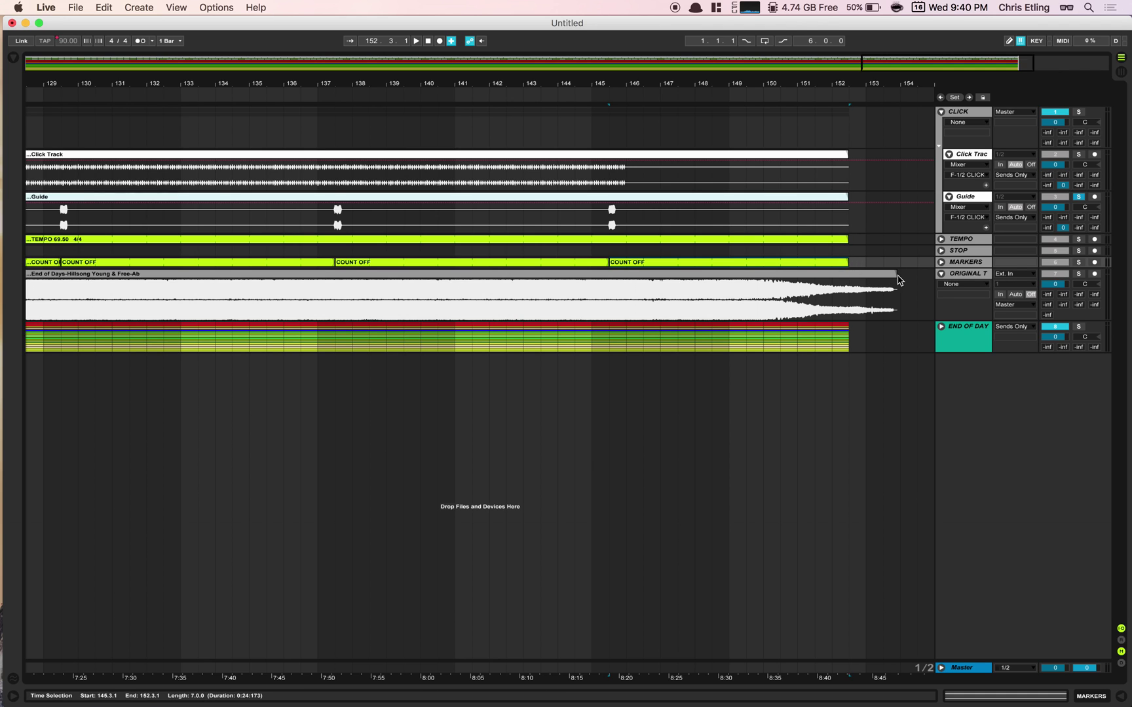
pyautogui.moveTo(894, 275); pyautogui.dragTo(848, 275)
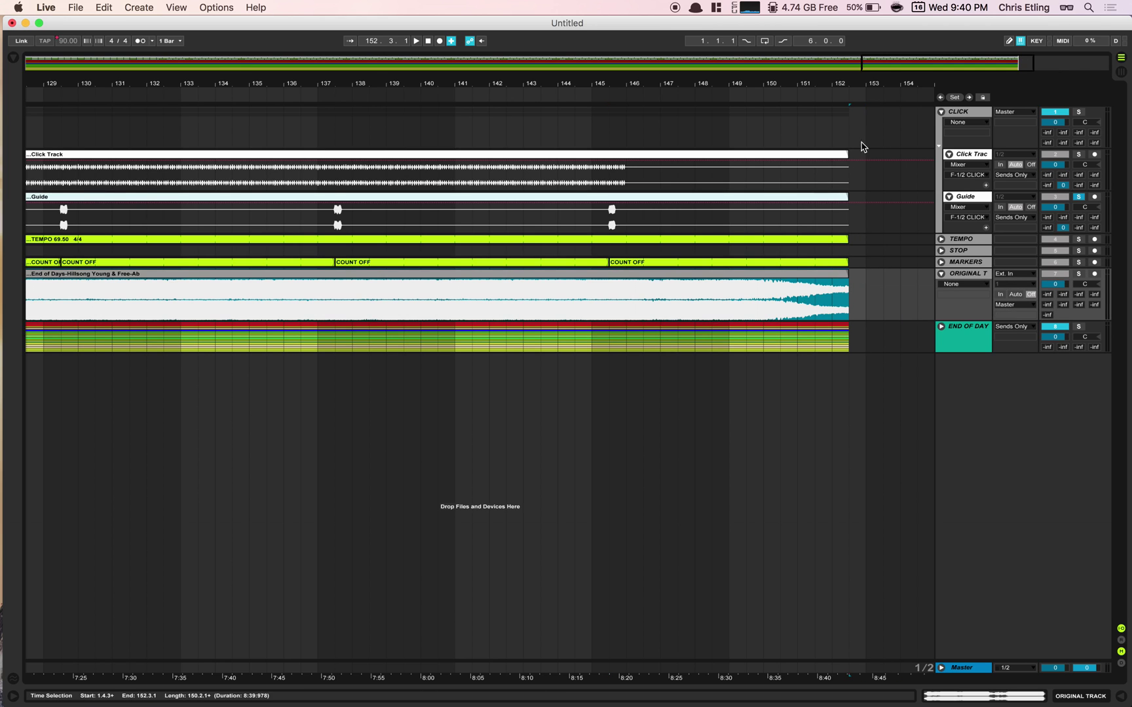
pyautogui.click(784, 380)
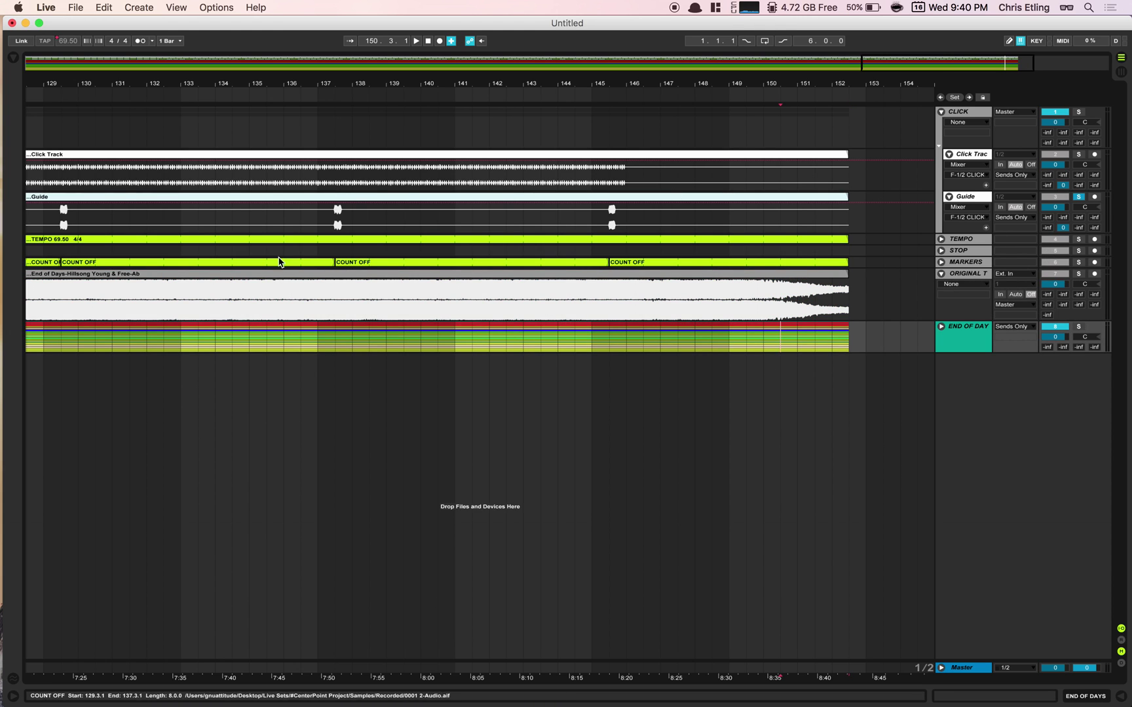
# Step: Return to the song's start and rename the second marker, spanning bars 5 to 9, as INTRO while listening to the guide
pyautogui.press('Home')
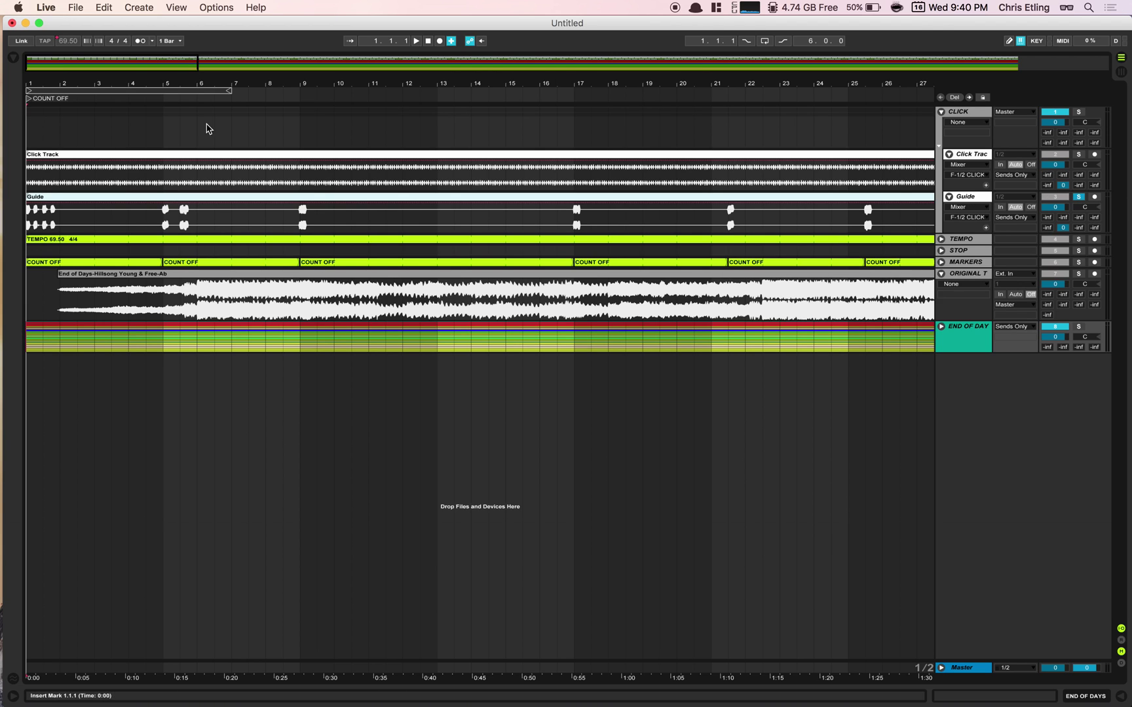
pyautogui.click(227, 266)
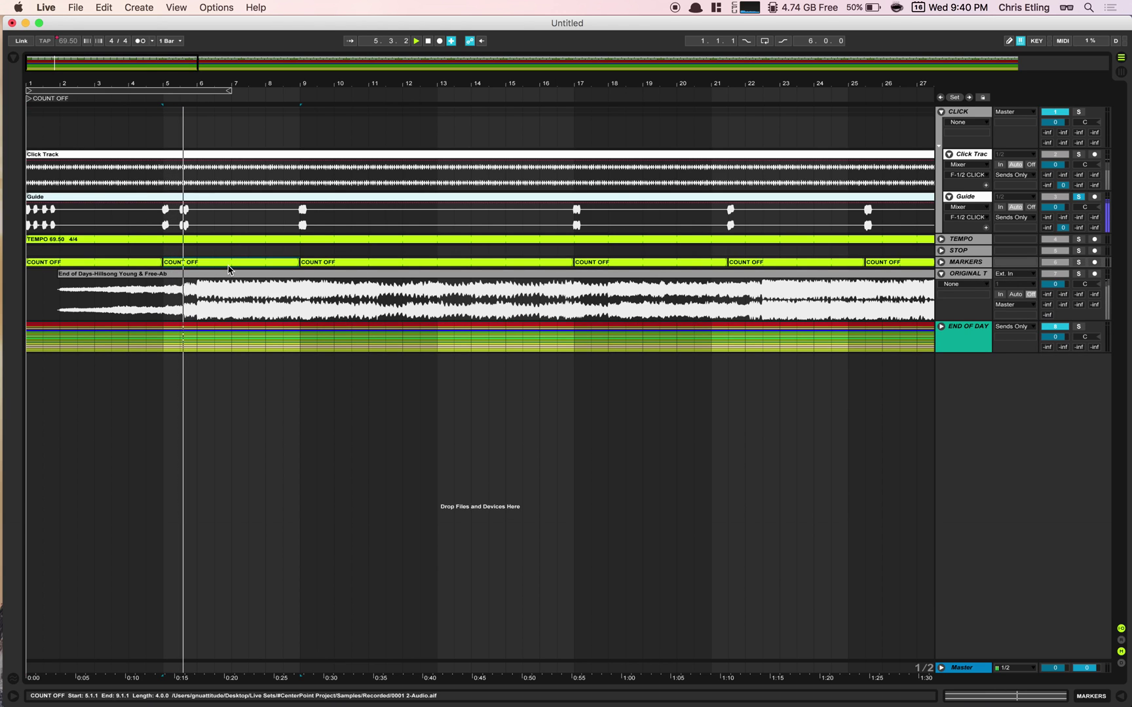
pyautogui.write('INTRO')
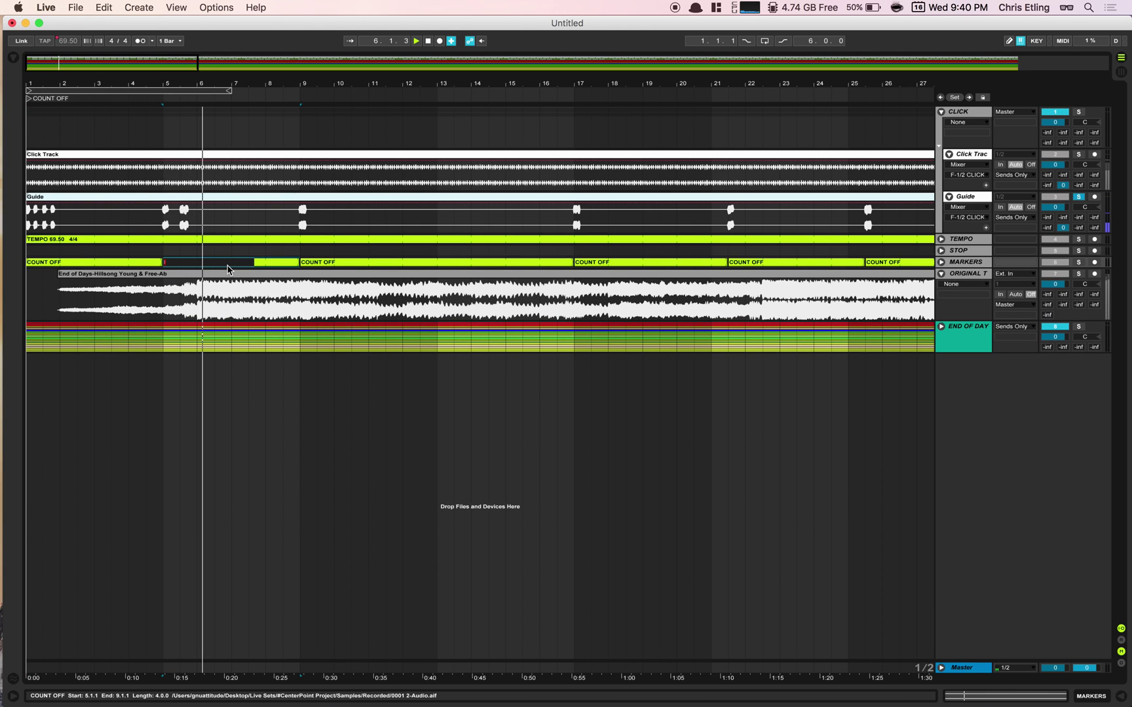
pyautogui.press('Tab')
pyautogui.press('Tab')
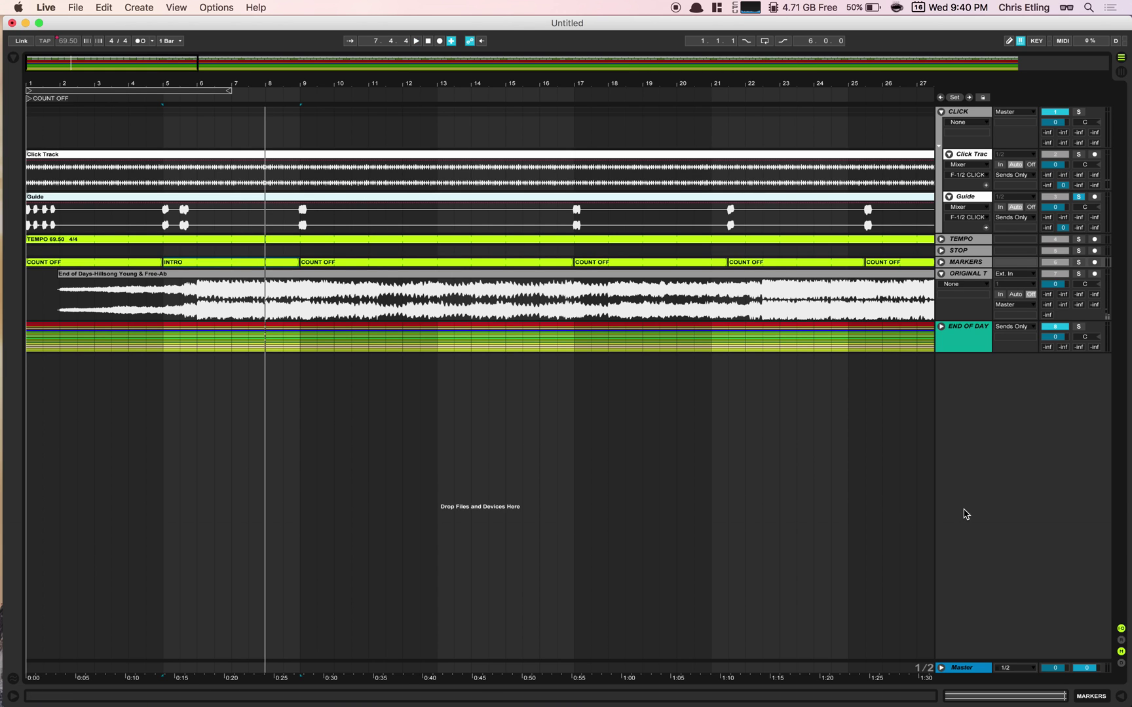
# Step: Play the guide from just before bar 9 and rename the marker spanning bars 9 to 17 as VERSE
pyautogui.press('Tab')
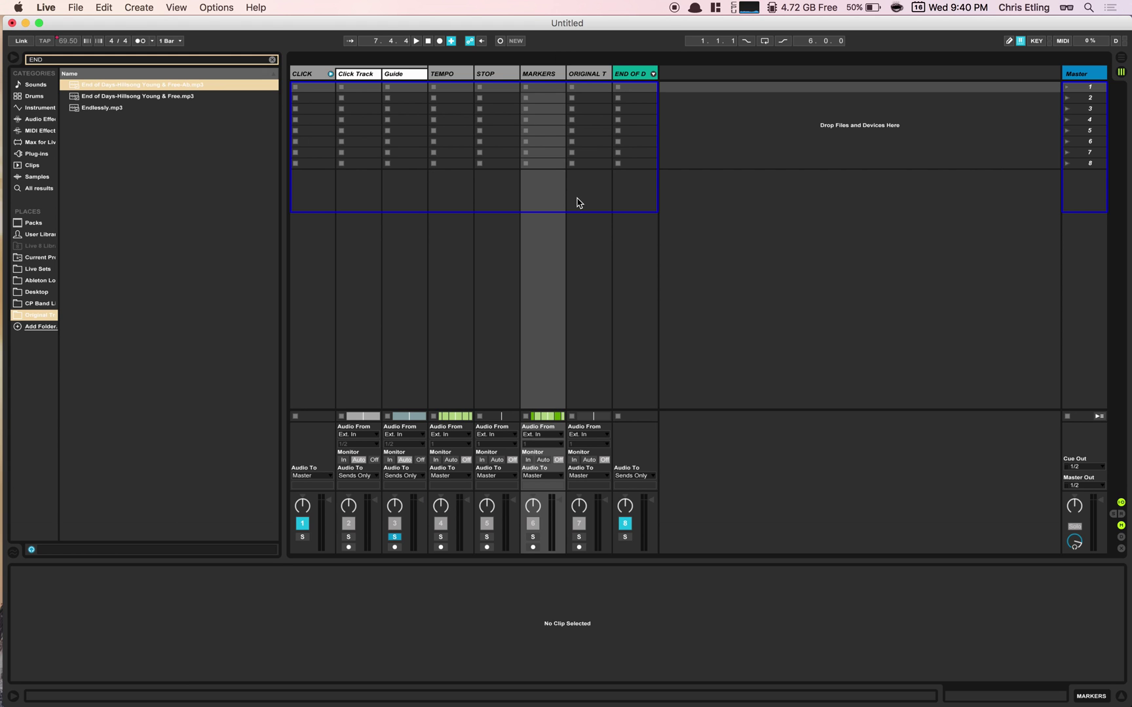
pyautogui.press('Tab')
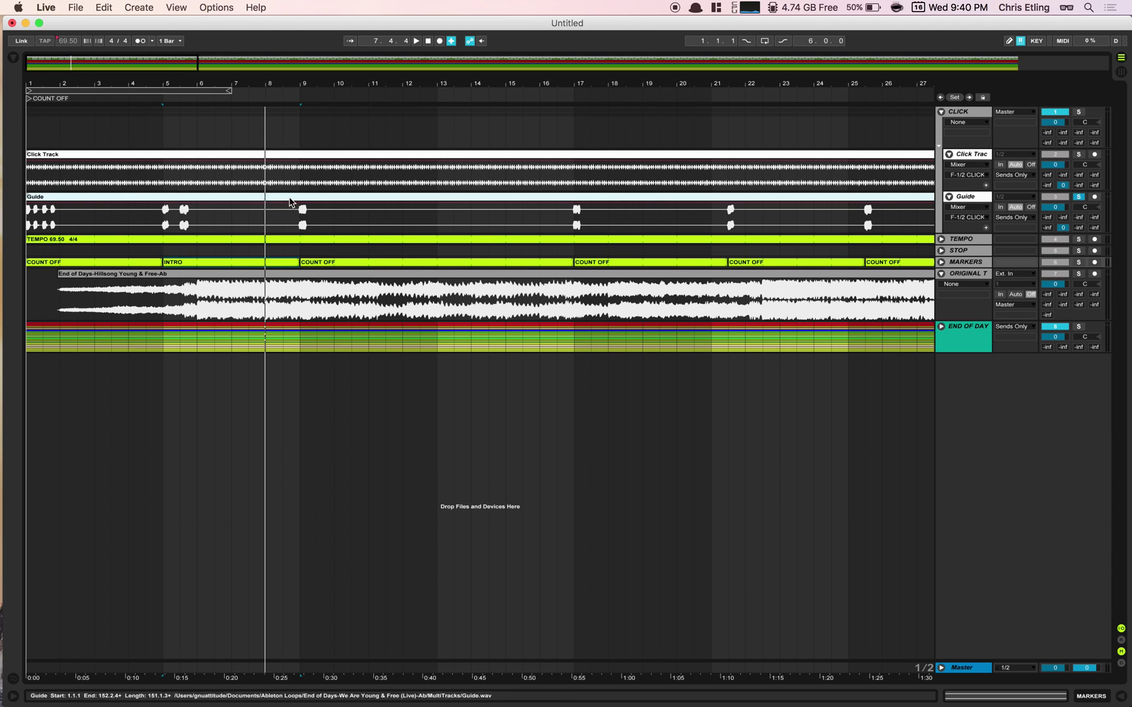
pyautogui.click(297, 96)
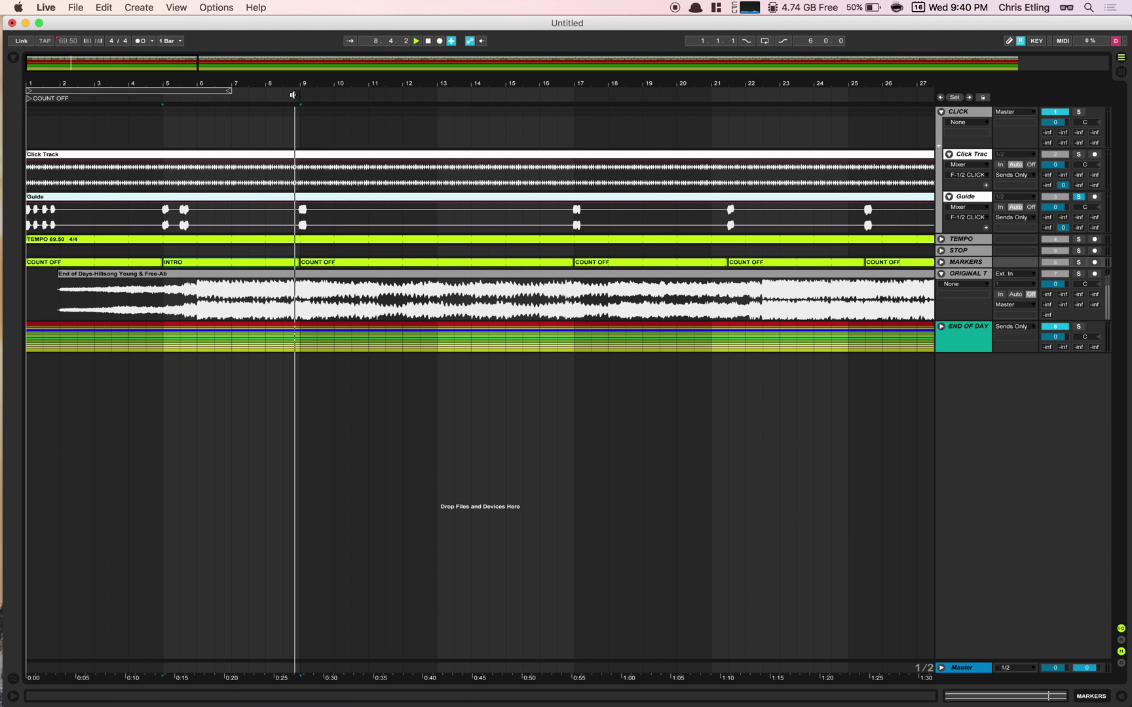
pyautogui.click(359, 265)
pyautogui.write('VERSE')
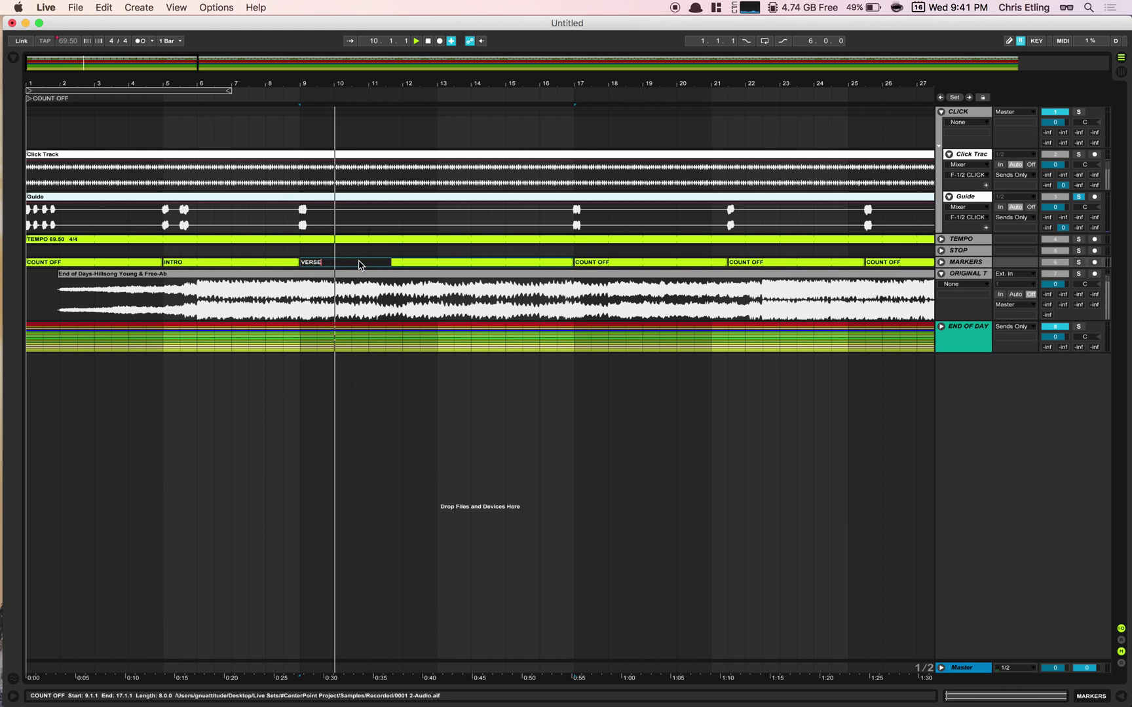
pyautogui.press('Return')
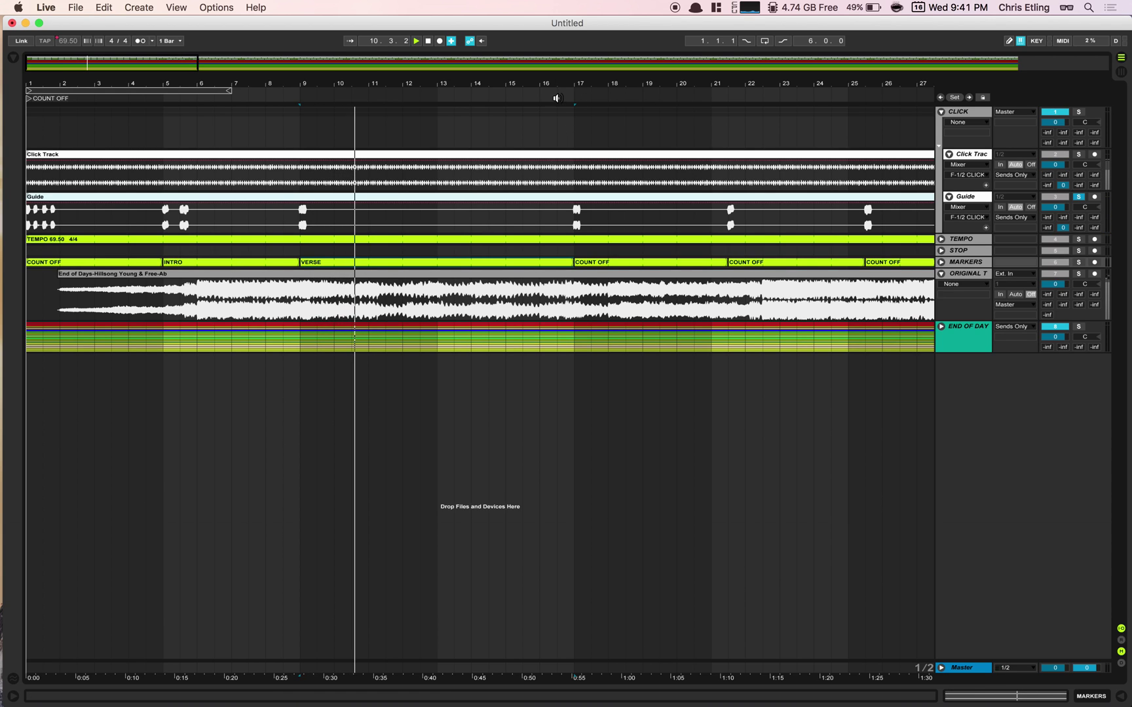
# Step: Following the guide cues, rename the marker starting at 17.1.1 as CHORUS and the one starting at 21.3.1 as INTRO
pyautogui.click(639, 264)
pyautogui.write('CHORUS')
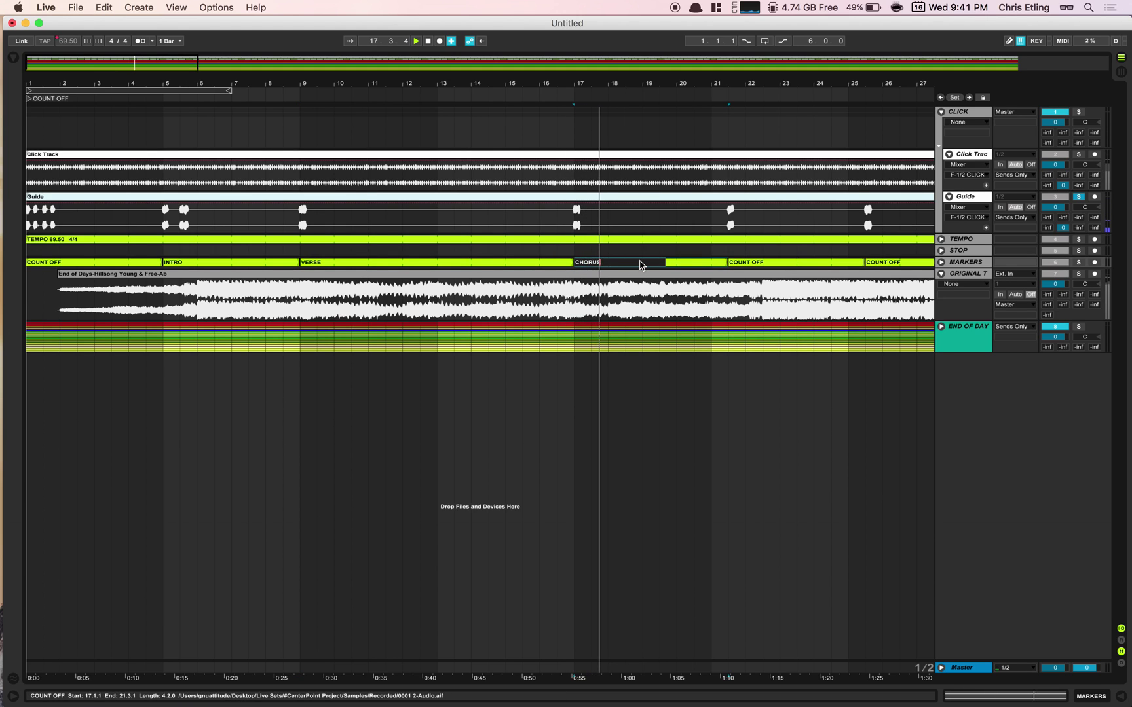
pyautogui.press('Return')
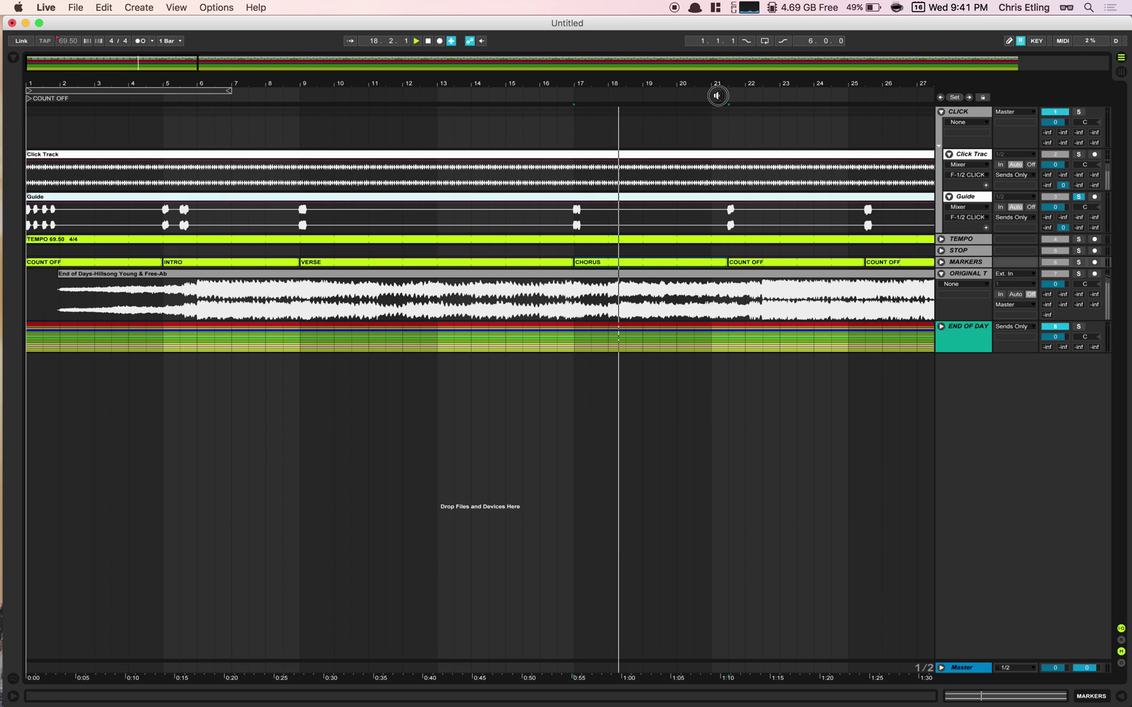
pyautogui.click(757, 264)
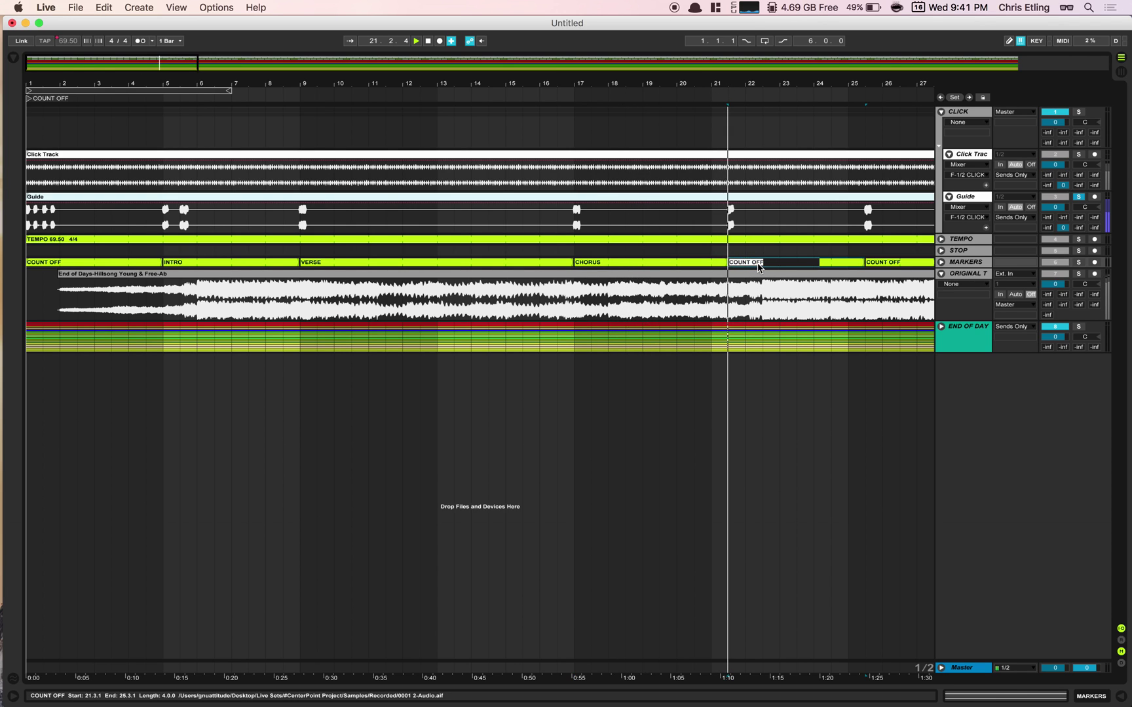
pyautogui.write('INTRO')
pyautogui.press('Return')
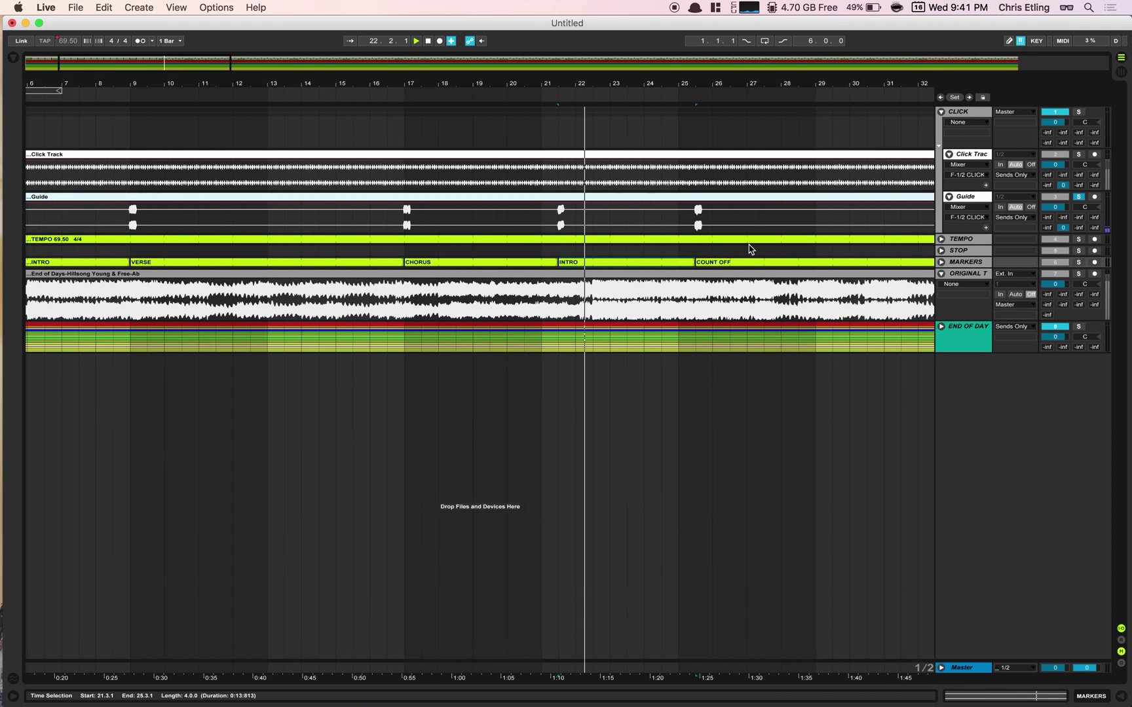
# Step: Play the guide from about bar 25 and rename the marker starting at 25.3.1 as VERSE
pyautogui.click(441, 94)
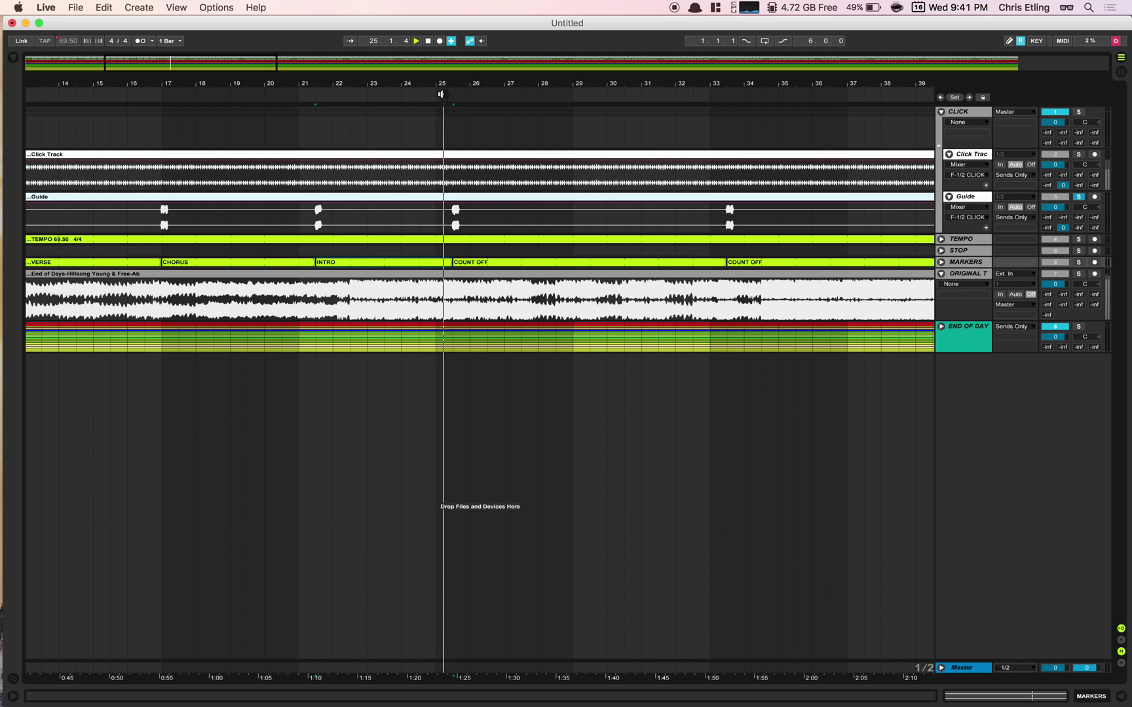
pyautogui.click(485, 263)
pyautogui.press('super+r')
pyautogui.write('VERSE')
pyautogui.press('Return')
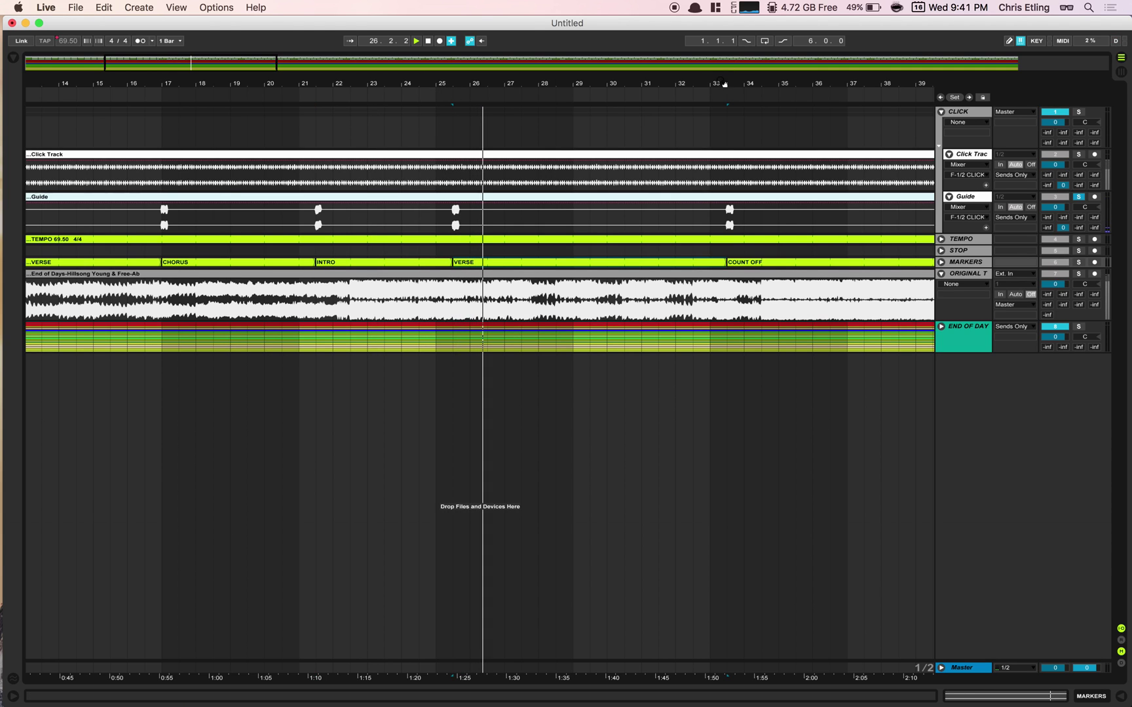
# Step: Rename the marker starting at 33.3.1 as CHORUS while listening to the guide
pyautogui.press('super+r')
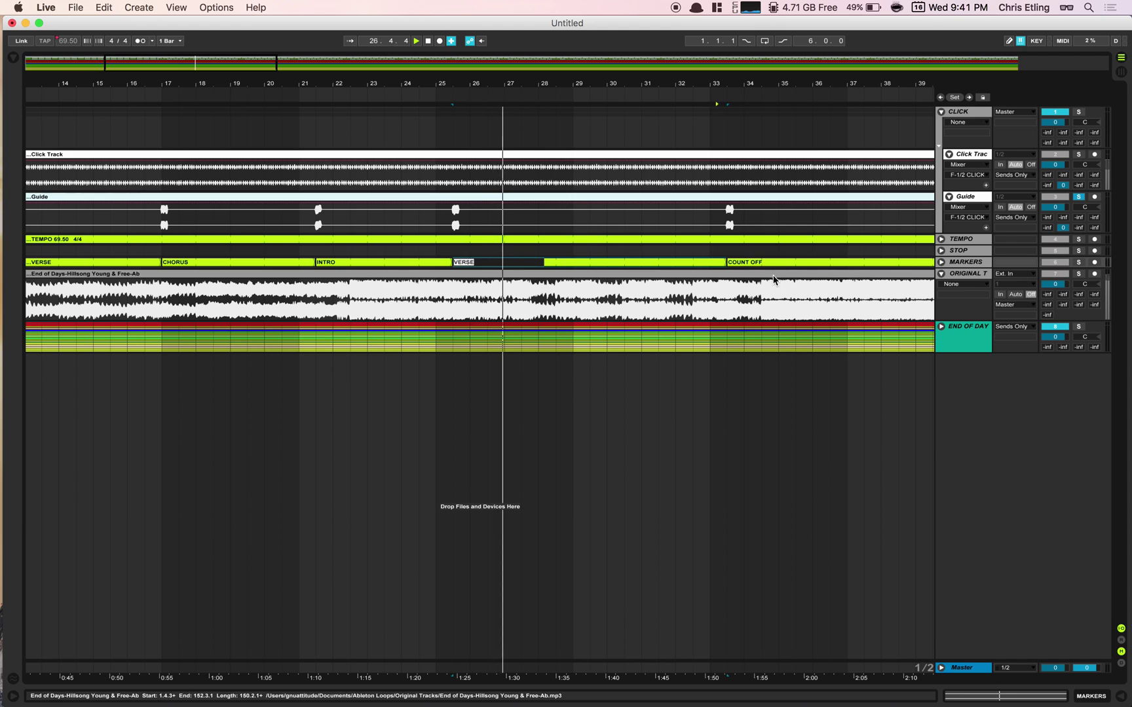
pyautogui.click(750, 264)
pyautogui.press('super+r')
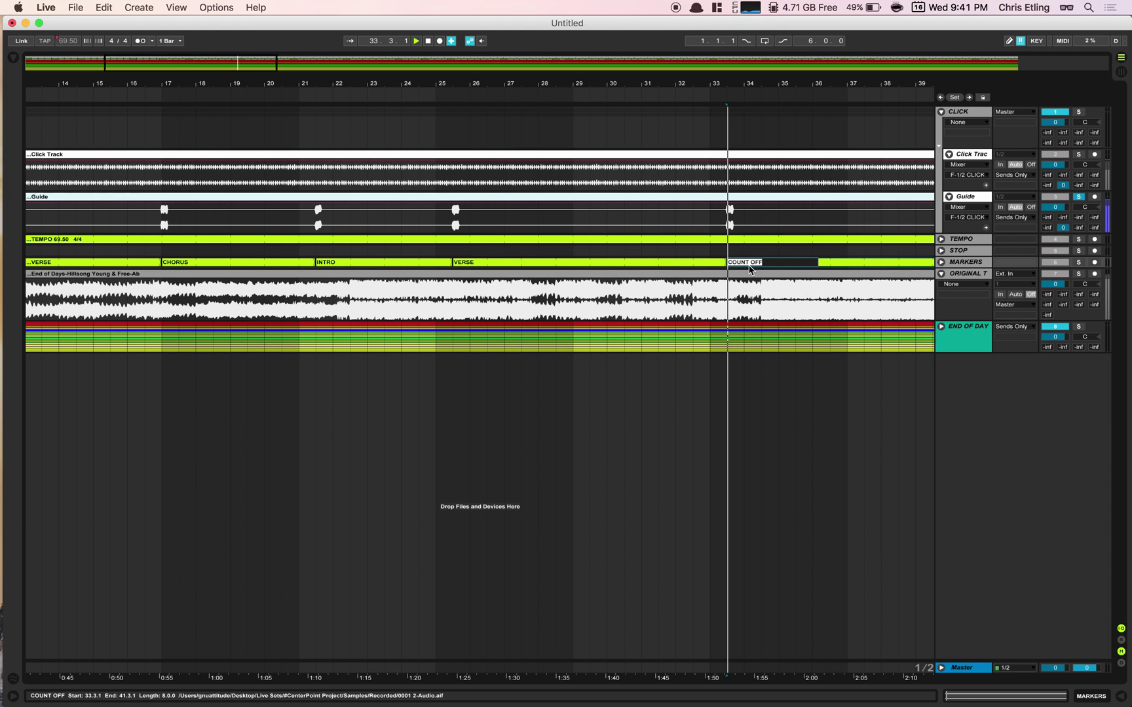
pyautogui.write('CHORUS')
pyautogui.press('Return')
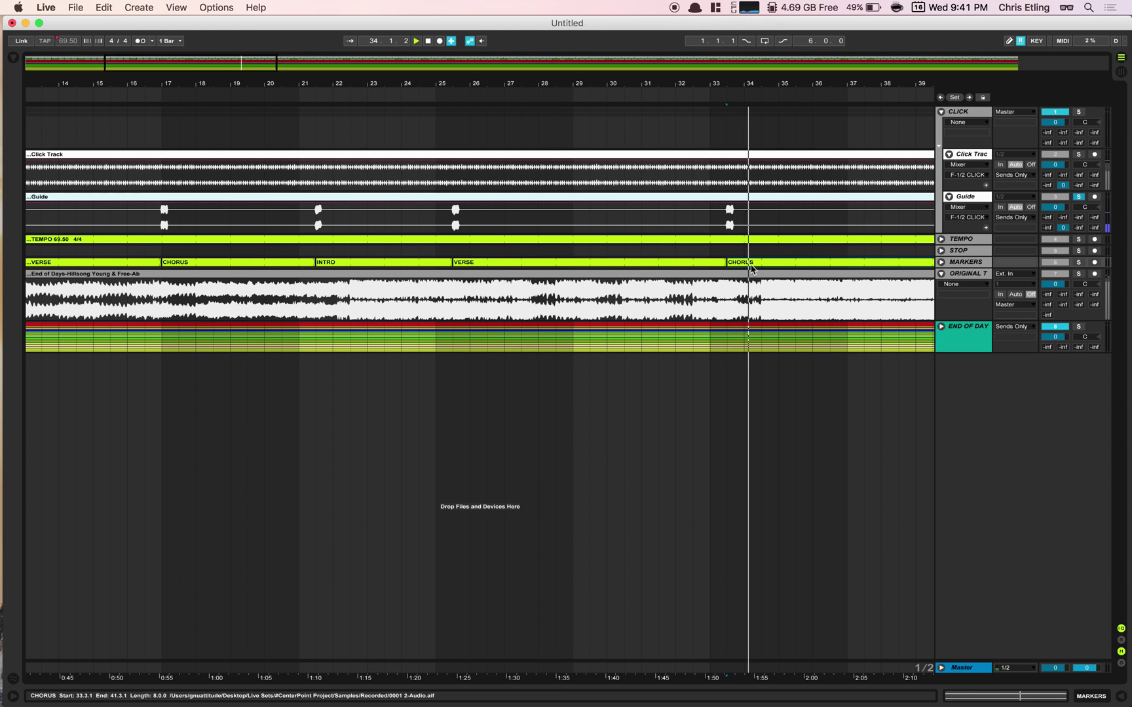
# Step: Play the guide from about bar 41 and rename the marker starting at 41.3.1 as BRIDGE - BREAKDOWN
pyautogui.hscroll(10, 529, 214)
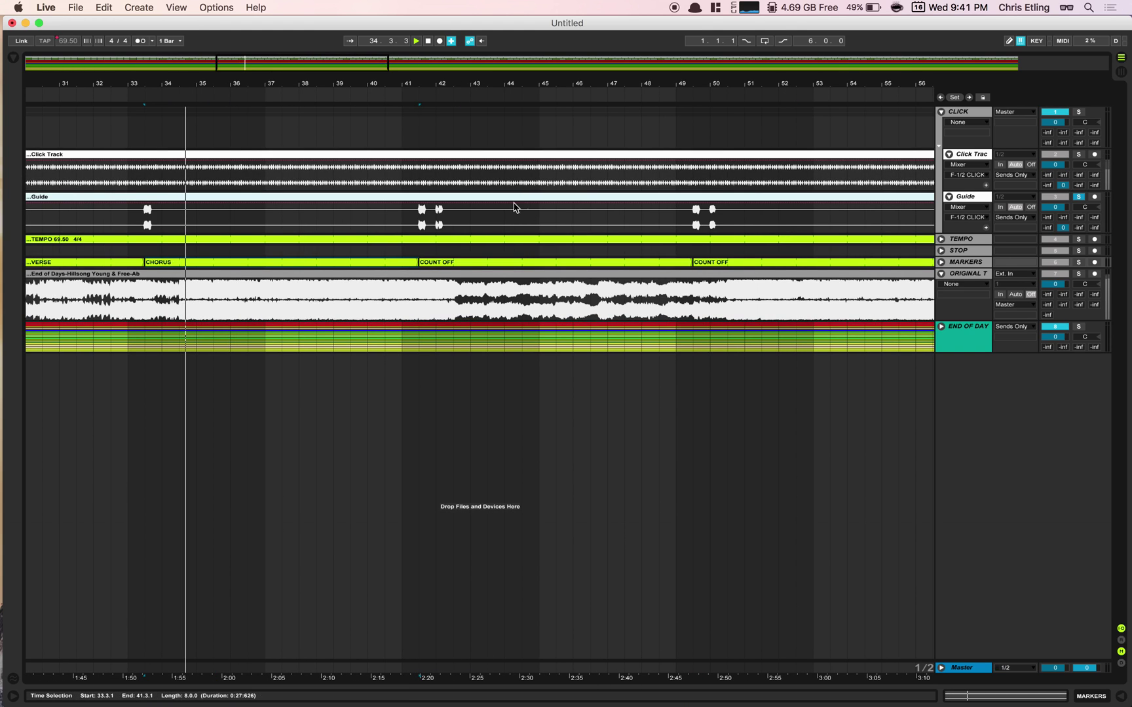
pyautogui.click(405, 93)
pyautogui.click(472, 262)
pyautogui.write('BRI')
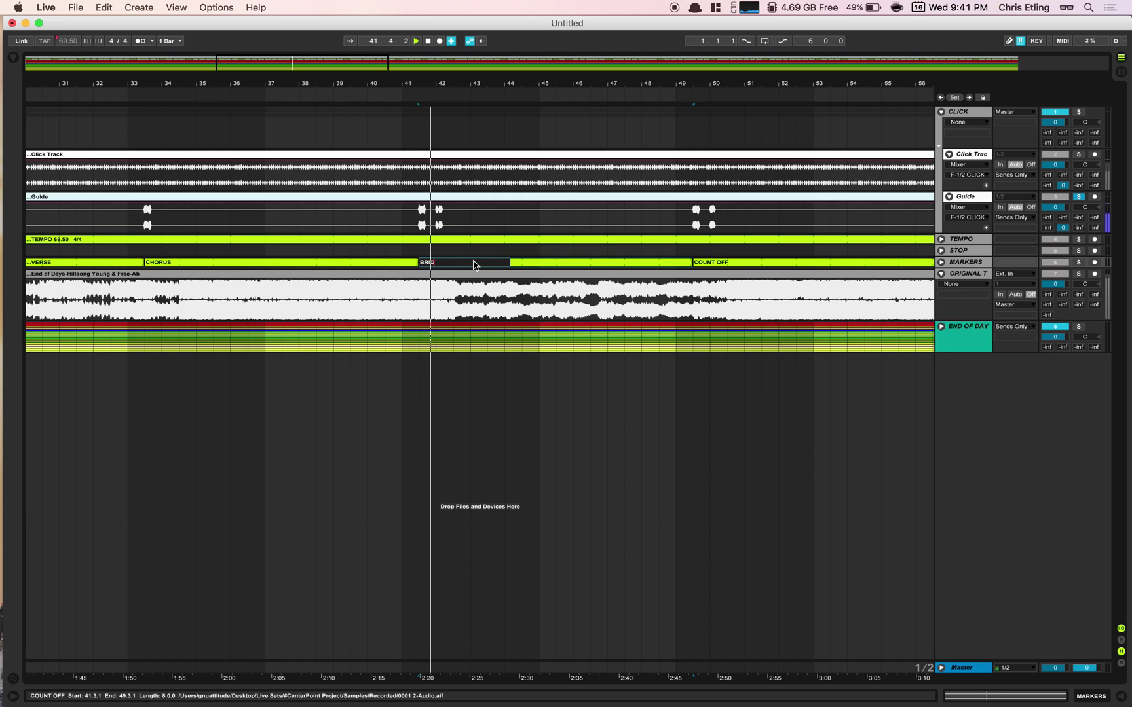
pyautogui.write('DGE')
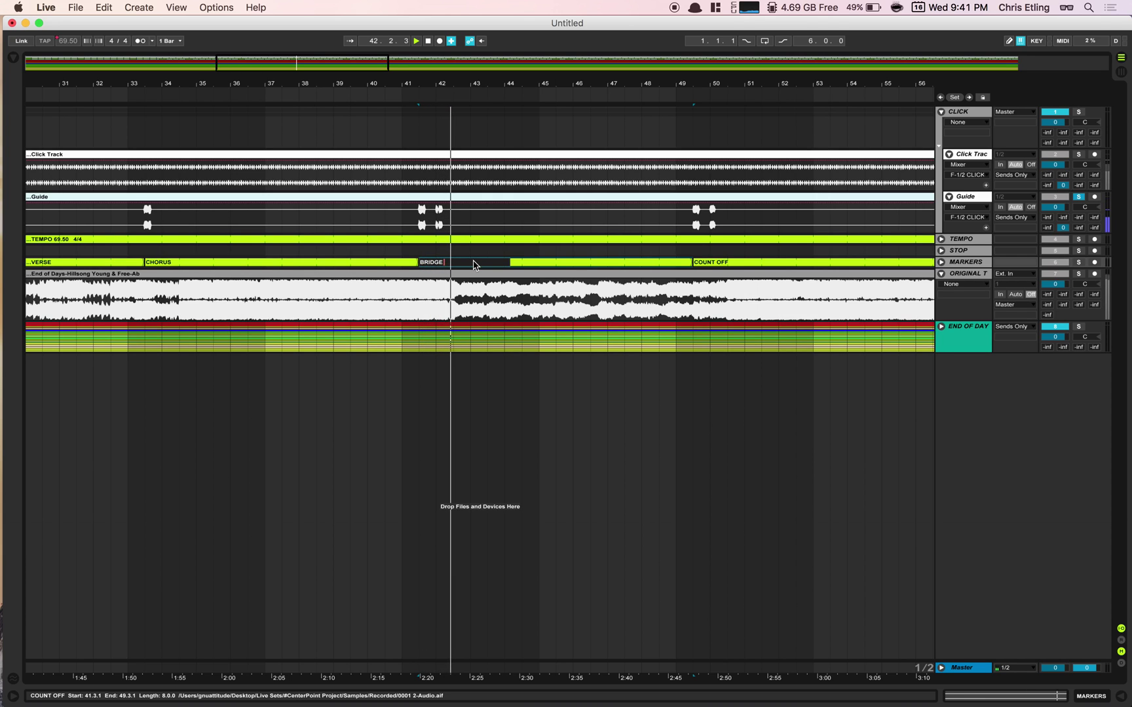
pyautogui.write(' - BREAKDOWN')
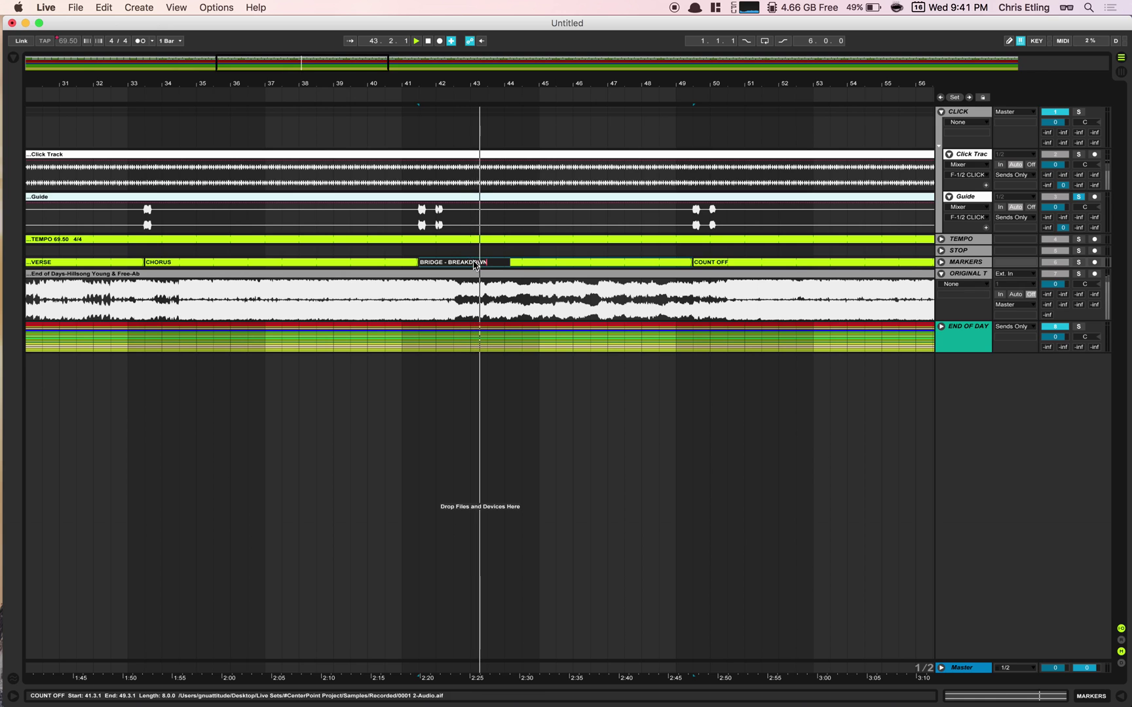
pyautogui.press('Return')
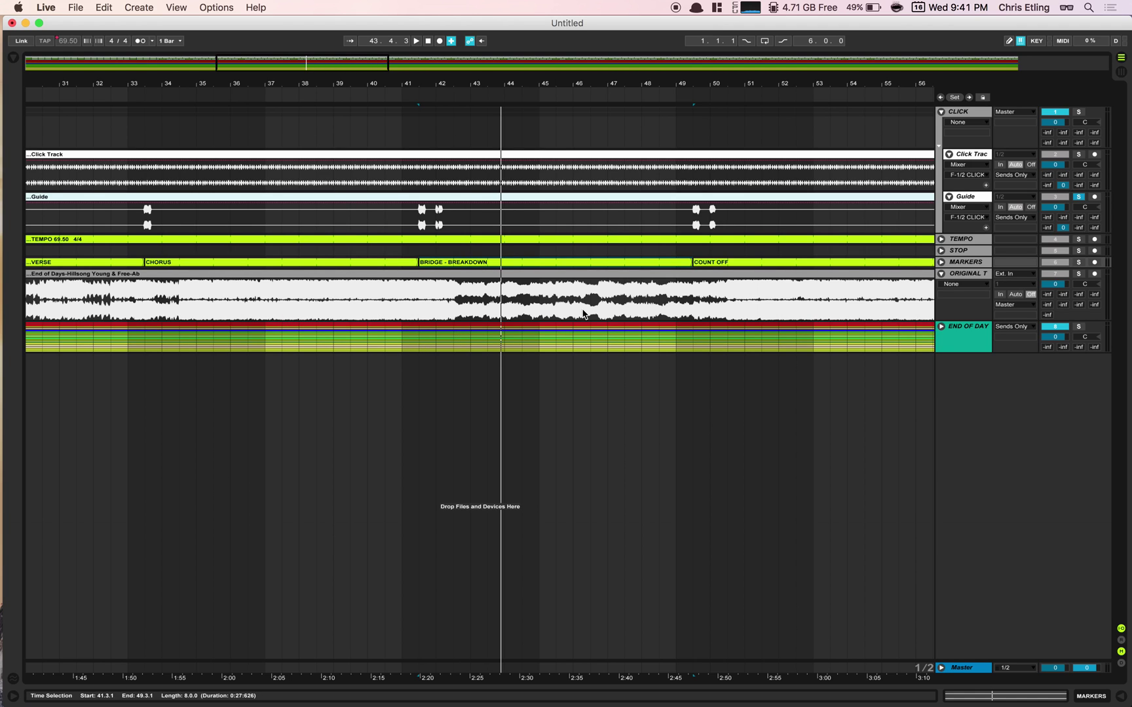
# Step: Listen to the full mix of the bridge breakdown with the Guide track unsoloed, adjusting the system volume, and solo the guide again
pyautogui.click(410, 96)
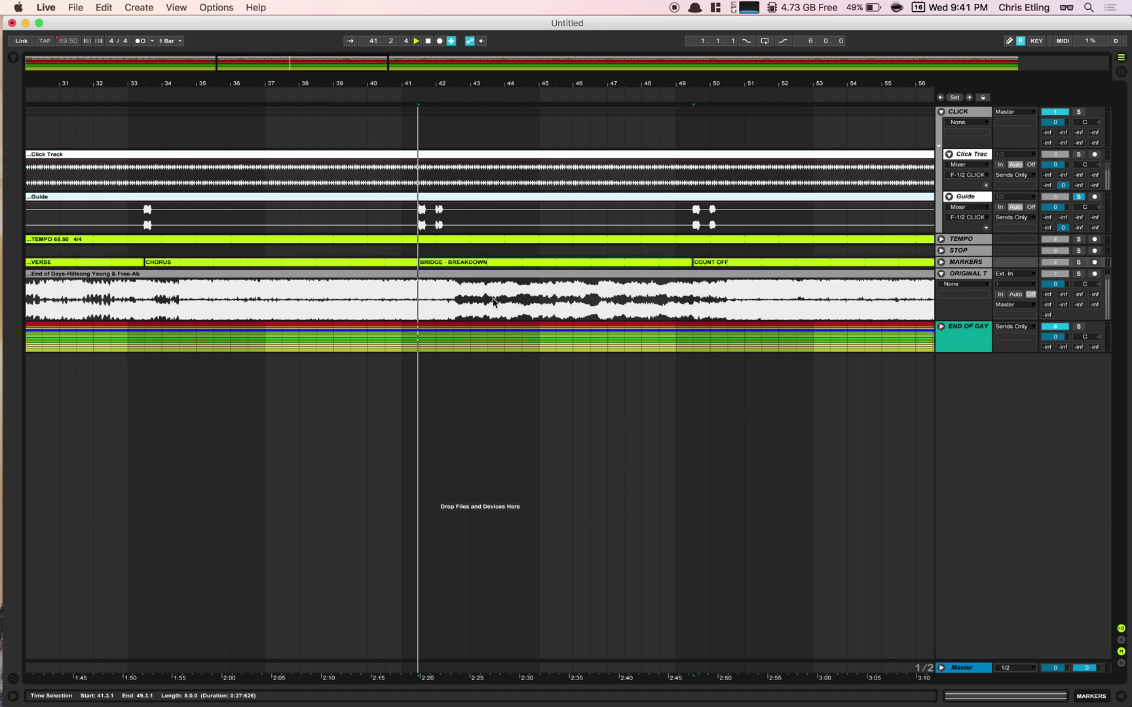
pyautogui.click(1079, 197)
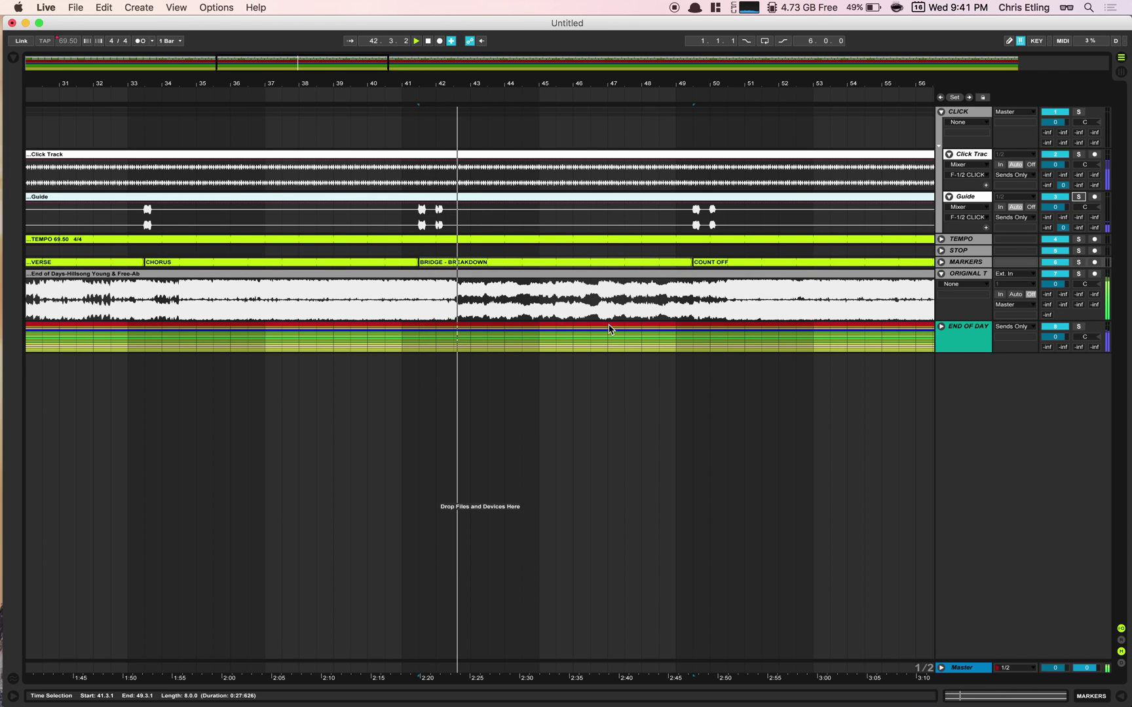
pyautogui.press('XF86AudioLowerVolume')
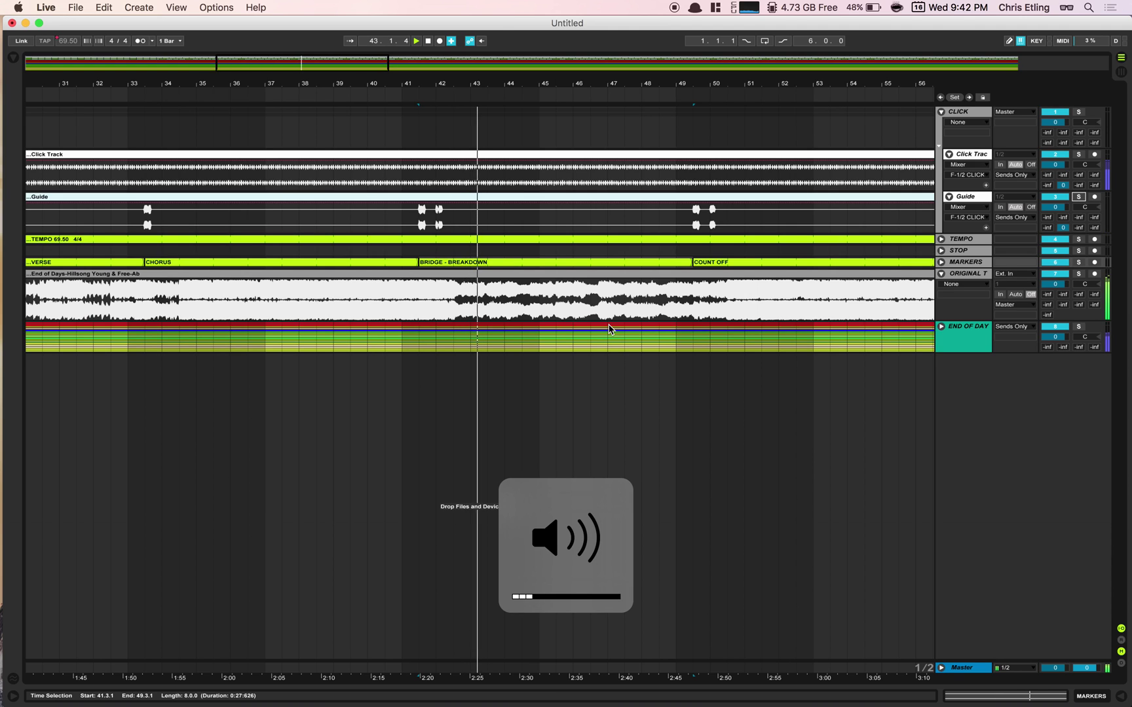
pyautogui.press('XF86AudioRaiseVolume')
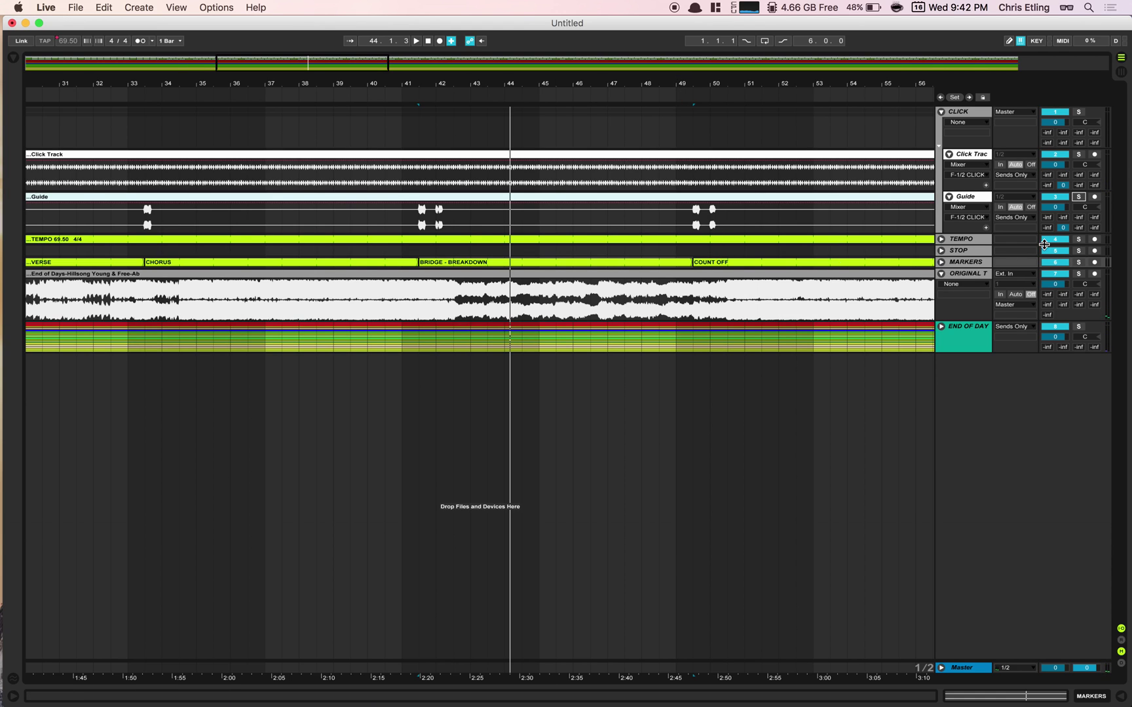
pyautogui.click(1079, 197)
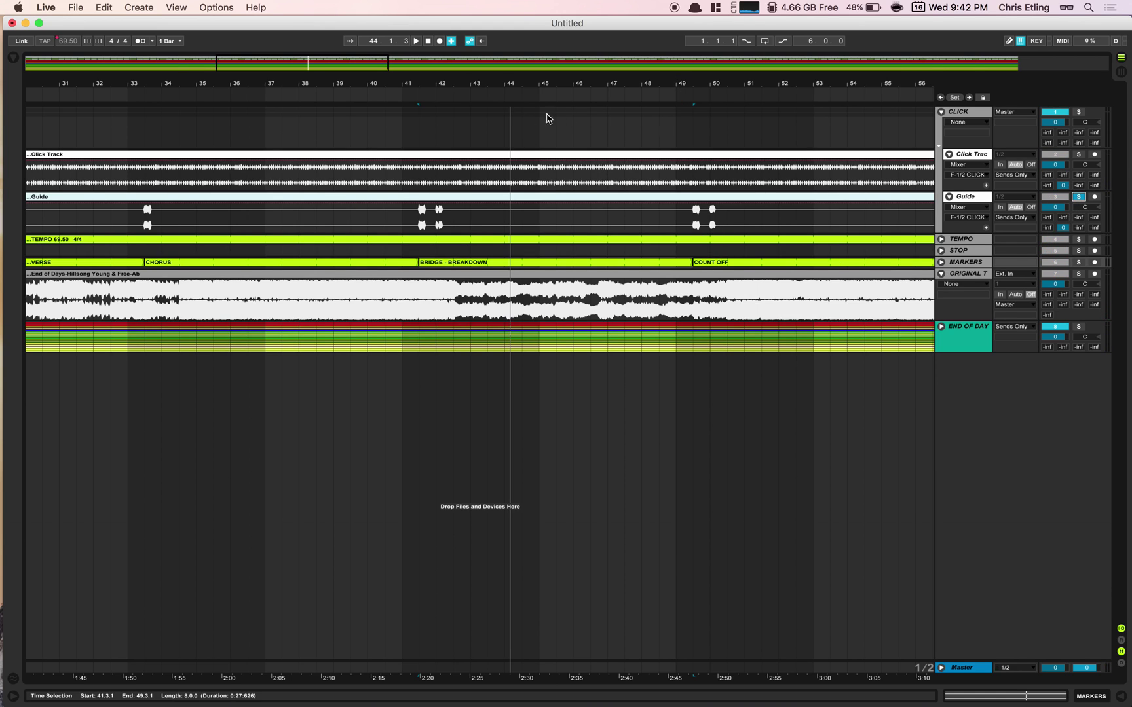
# Step: Play the guide from about bar 49 and rename the marker starting at 49.3.1 as BRIDGE - BUILD
pyautogui.click(682, 97)
pyautogui.click(728, 263)
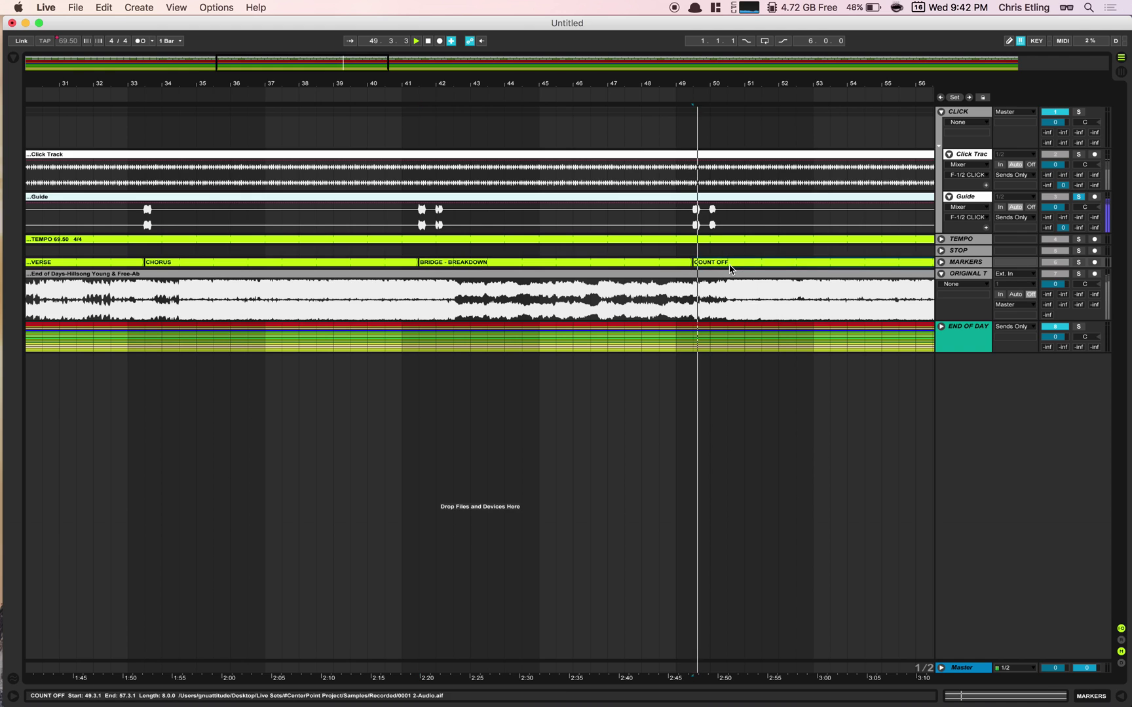
pyautogui.press('super+r')
pyautogui.write('BRIDGE')
pyautogui.press('Return')
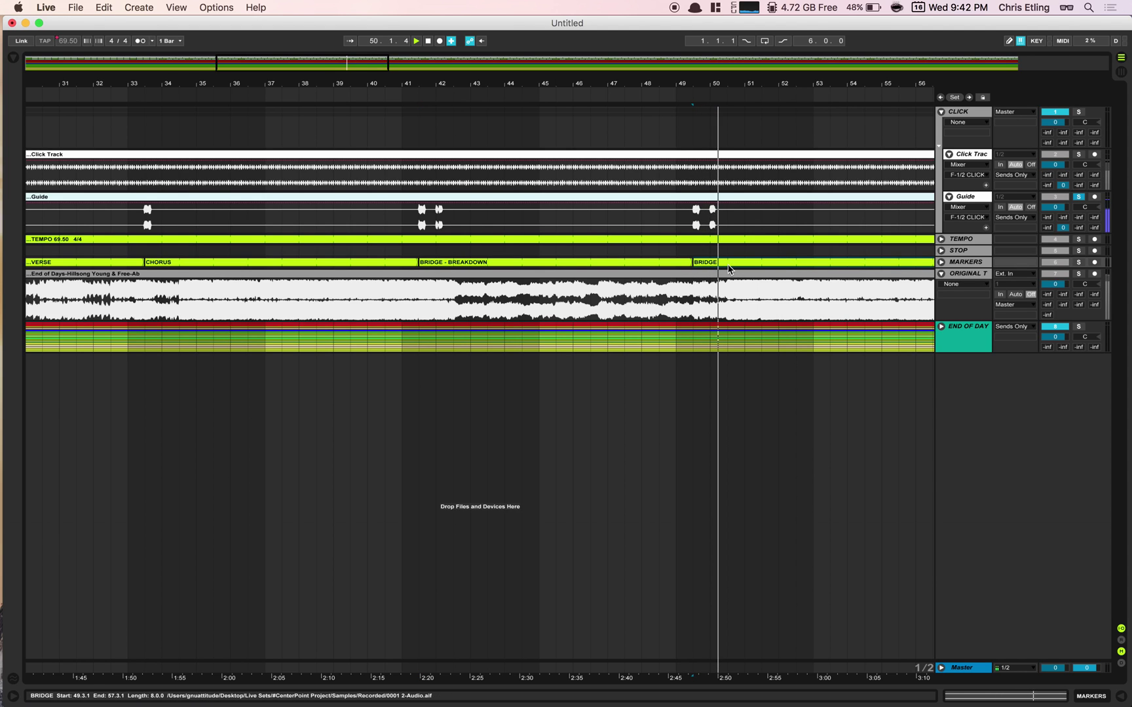
pyautogui.press('super+r')
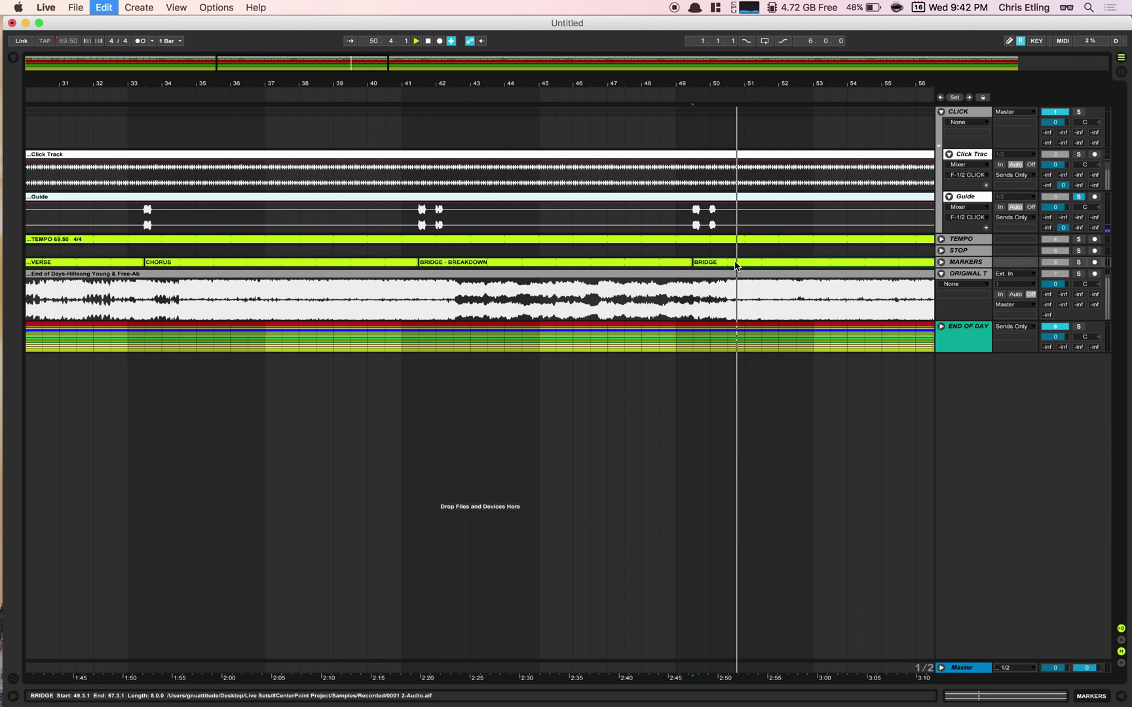
pyautogui.press('Right')
pyautogui.write('-')
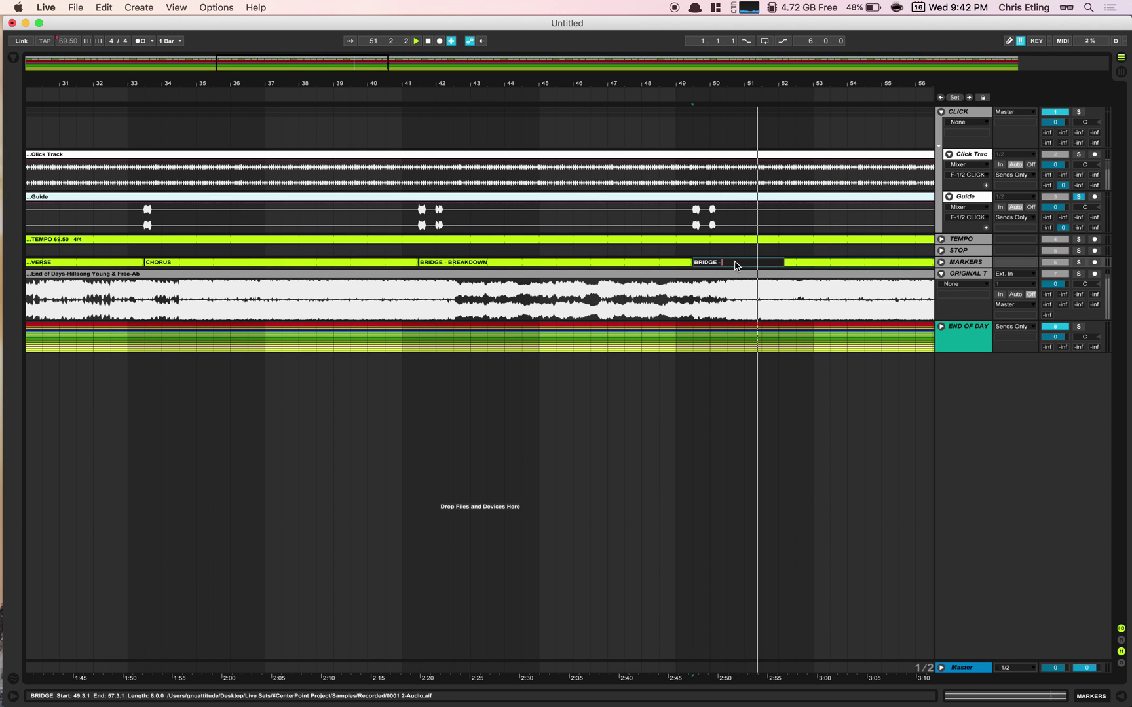
pyautogui.write(' BUILD')
pyautogui.press('Return')
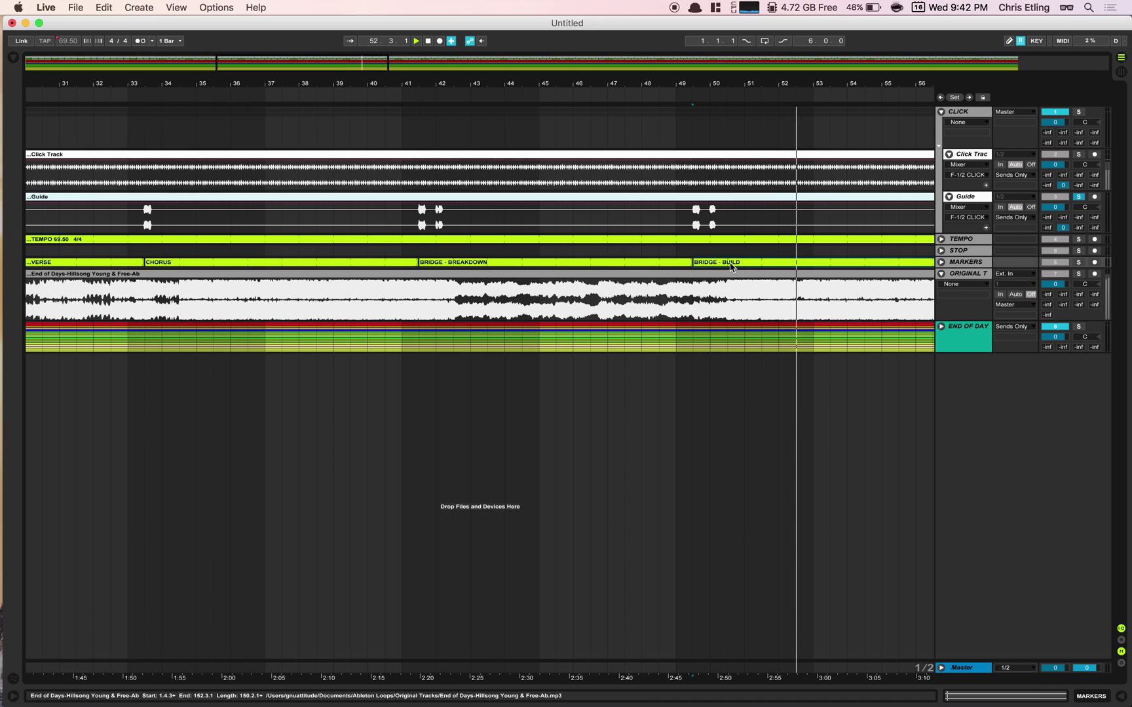
# Step: Play the guide from about bar 57 and rename the marker starting at 57.3.1 as REFRAIN
pyautogui.hscroll(10, 735, 263)
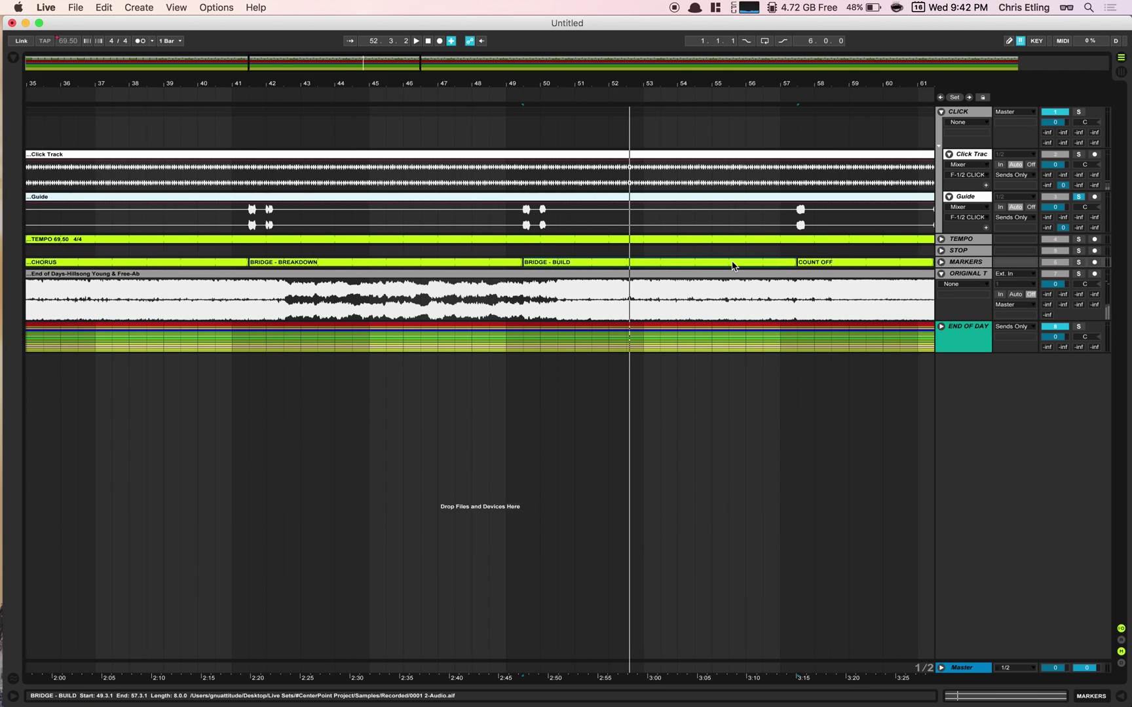
pyautogui.click(569, 95)
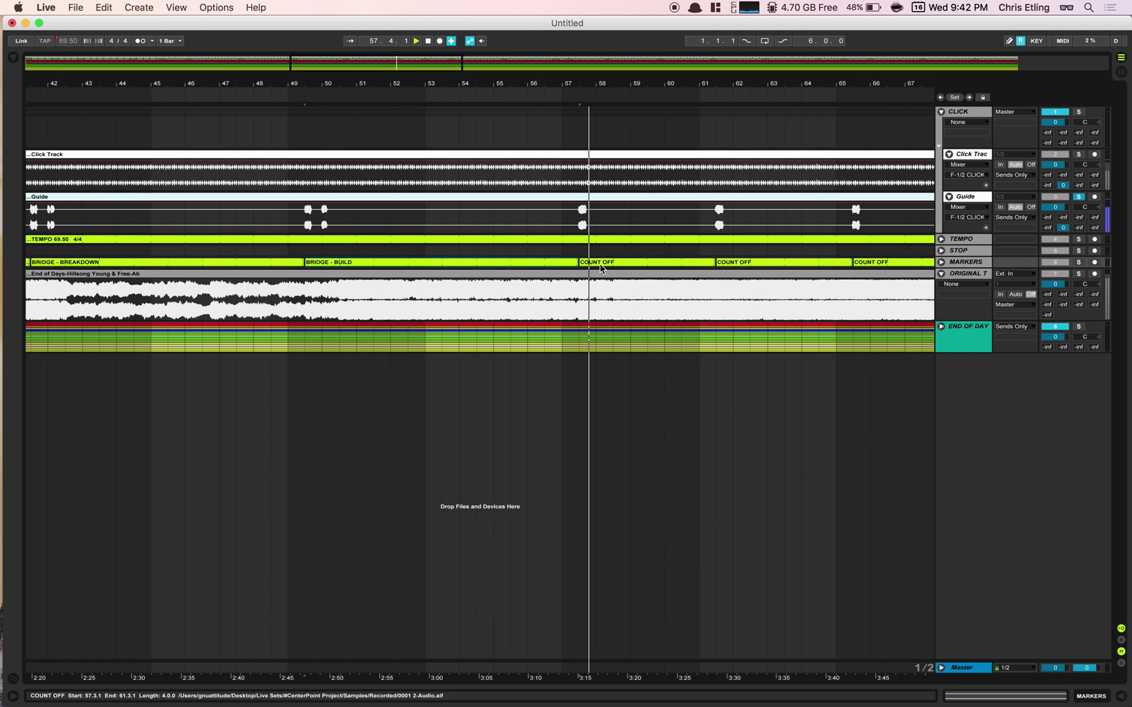
pyautogui.hotkey('ctrl', 'r')
pyautogui.write('REFRAIN')
pyautogui.press('Return')
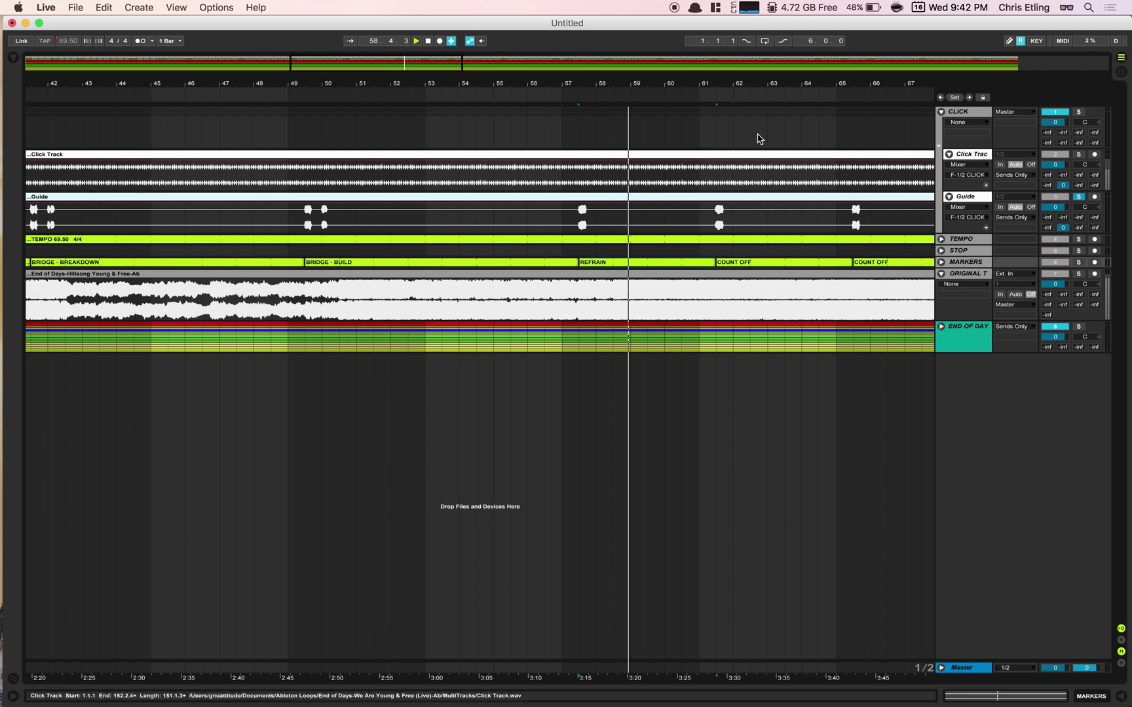
# Step: Give the marker spanning 61.3.1 to 65.3.1 the name REFRAIN as well, following its guide cue
pyautogui.click(757, 264)
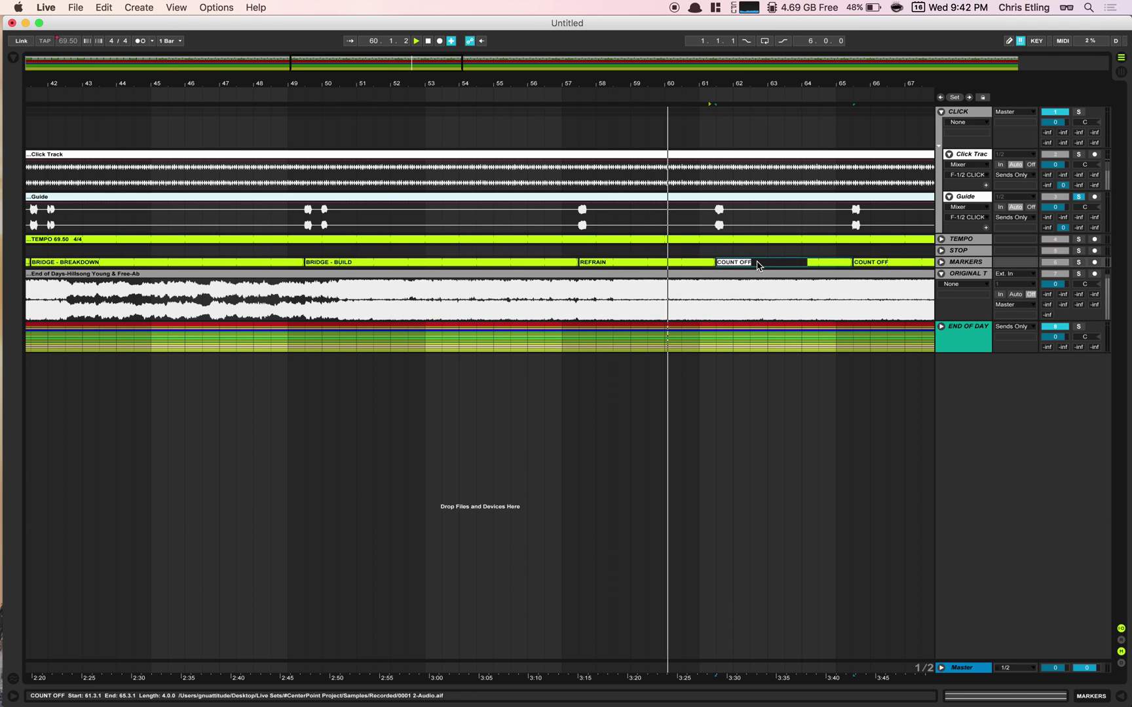
pyautogui.write('REFRAIN')
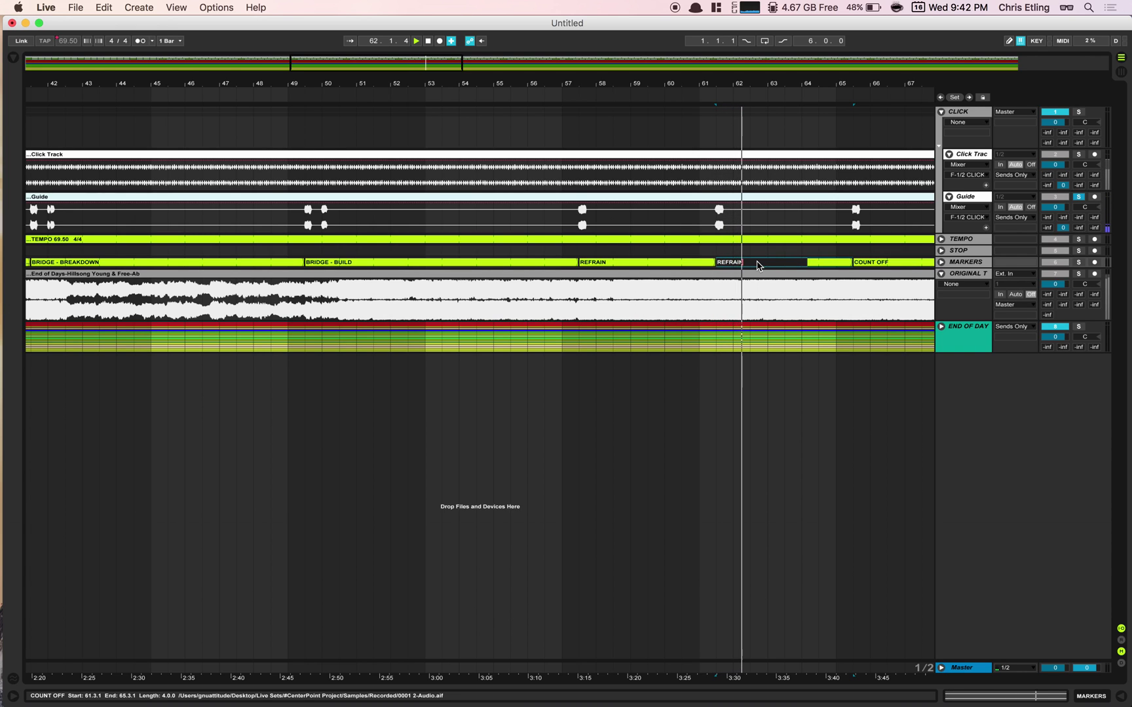
pyautogui.press('Return')
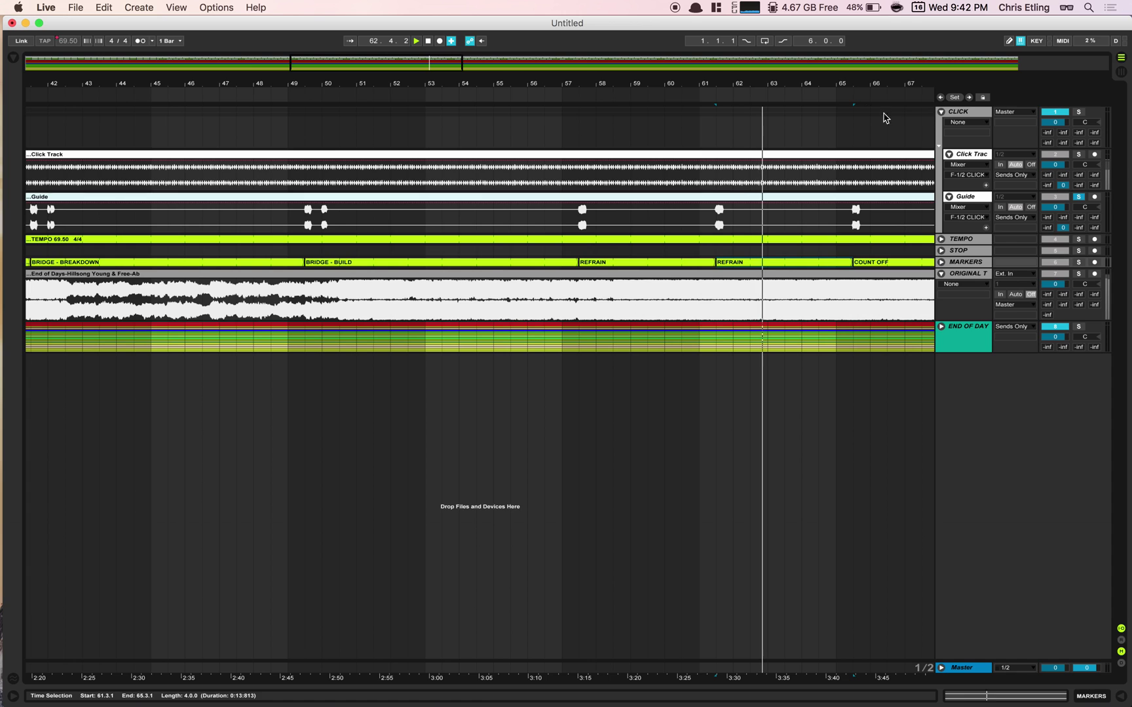
# Step: Rename the marker starting at 65.3.1 as CHORUS to match the guide cue
pyautogui.click(883, 263)
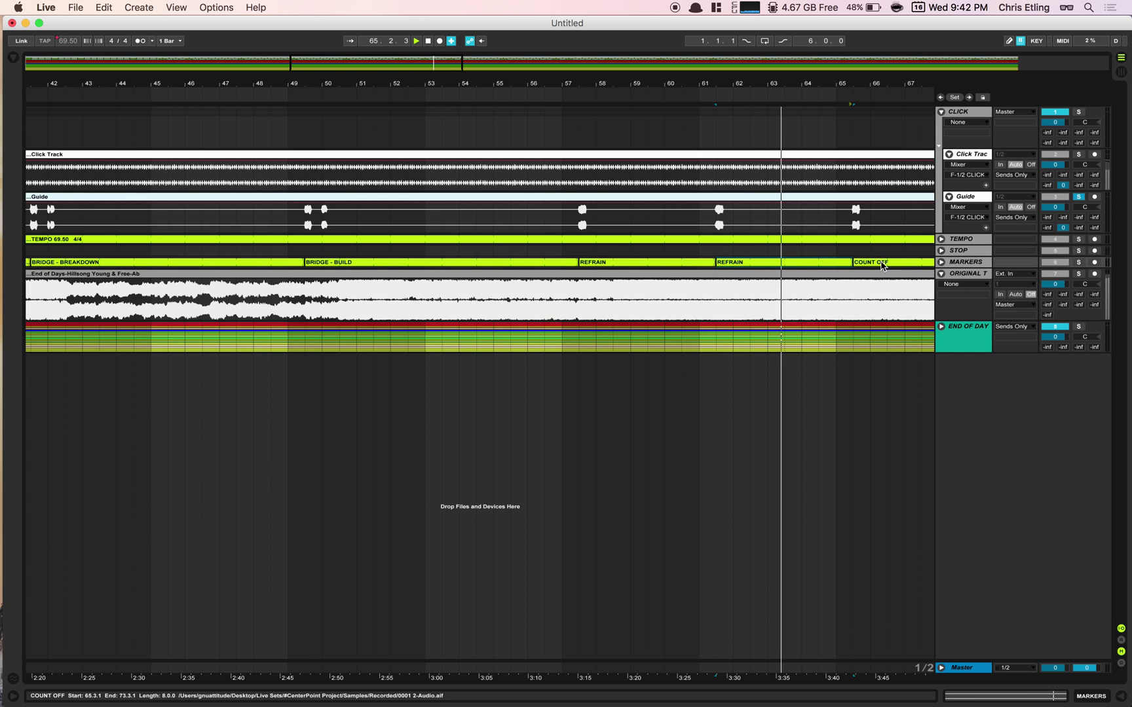
pyautogui.press('super+r')
pyautogui.write('CHORU')
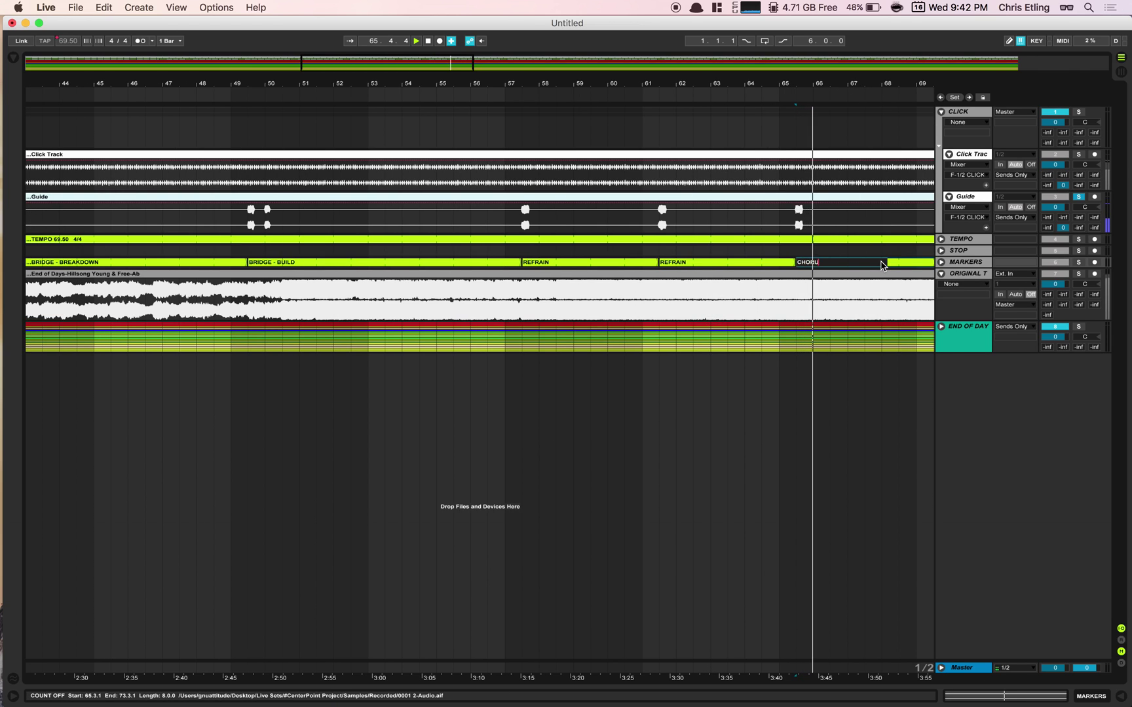
pyautogui.write('S')
pyautogui.press('Return')
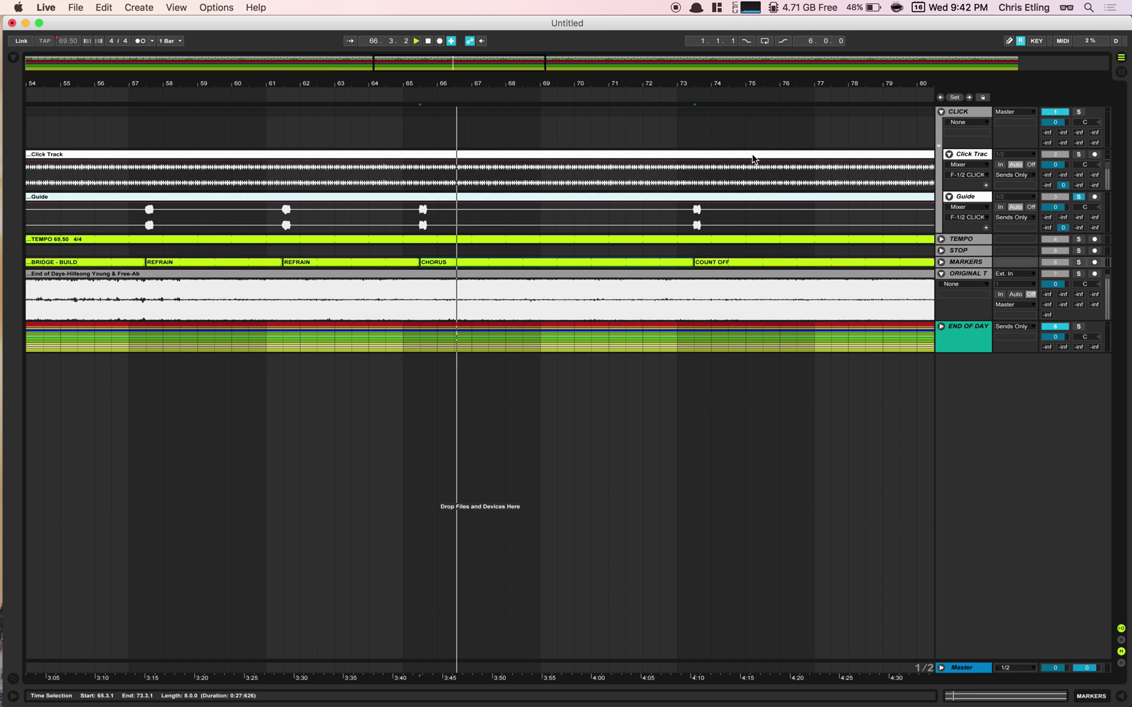
# Step: Name the marker spanning 73.3.1 to 81.3.1 CHORUS as well, following its guide cue
pyautogui.click(714, 266)
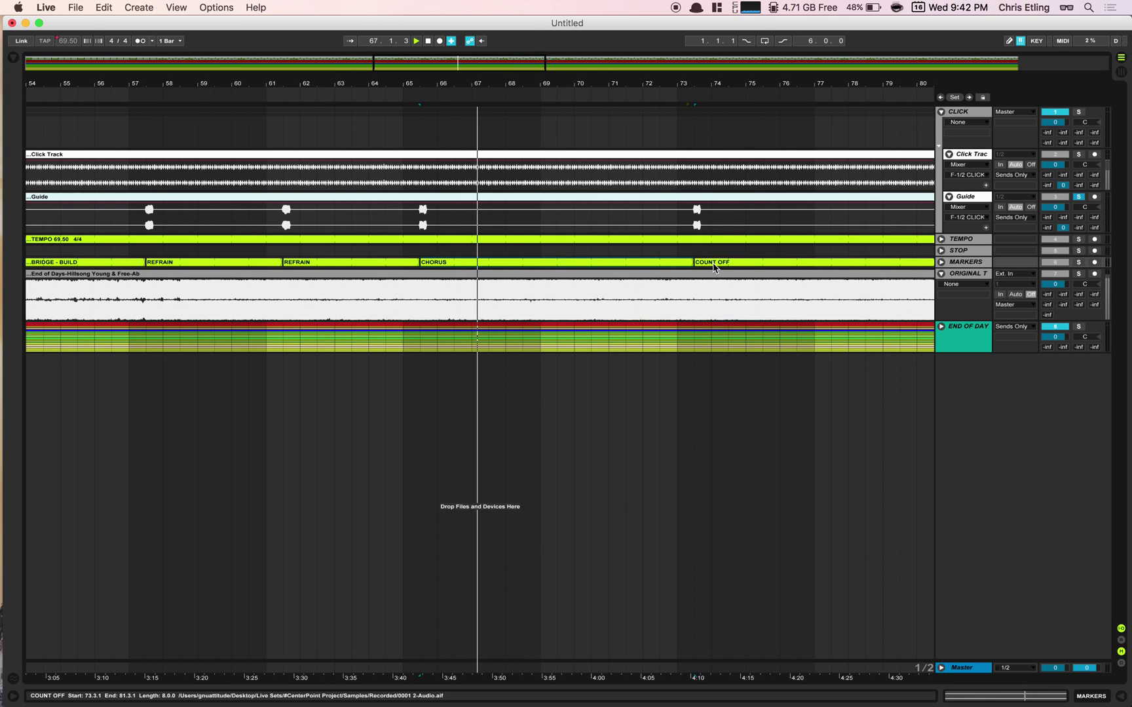
pyautogui.press('super+r')
pyautogui.write('CHOR')
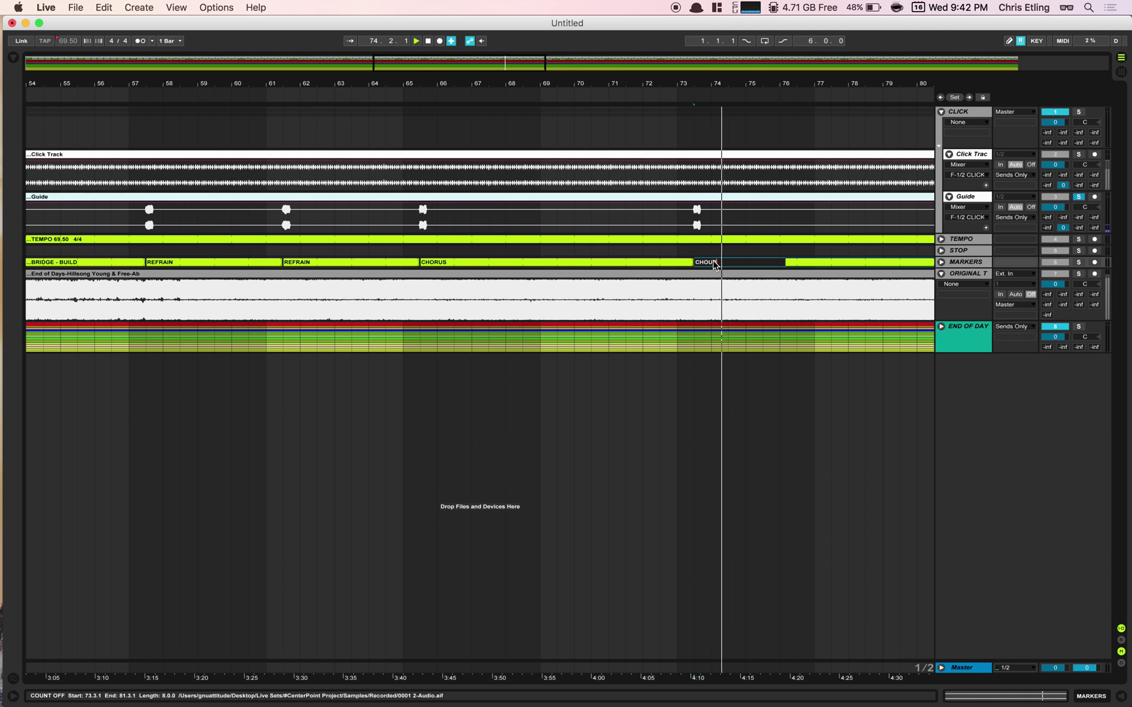
pyautogui.write('US')
pyautogui.press('Return')
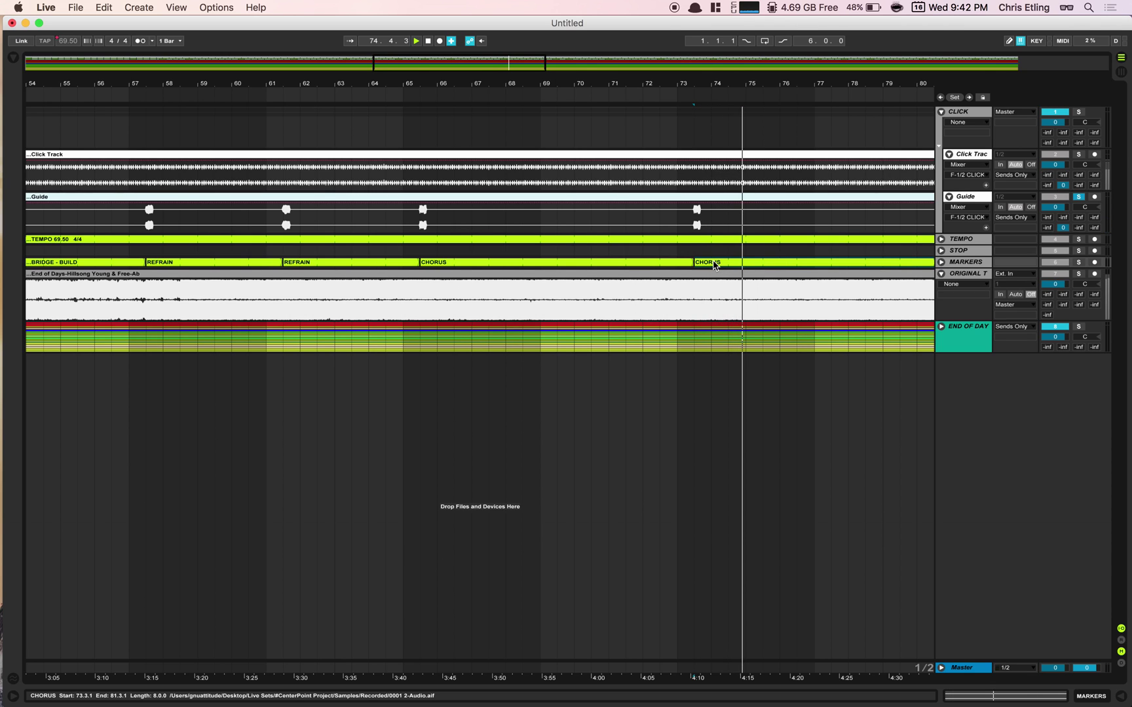
# Step: Rename the two-bar marker starting at 81.3.1 as BREAKDOWN
pyautogui.hscroll(10, 714, 265)
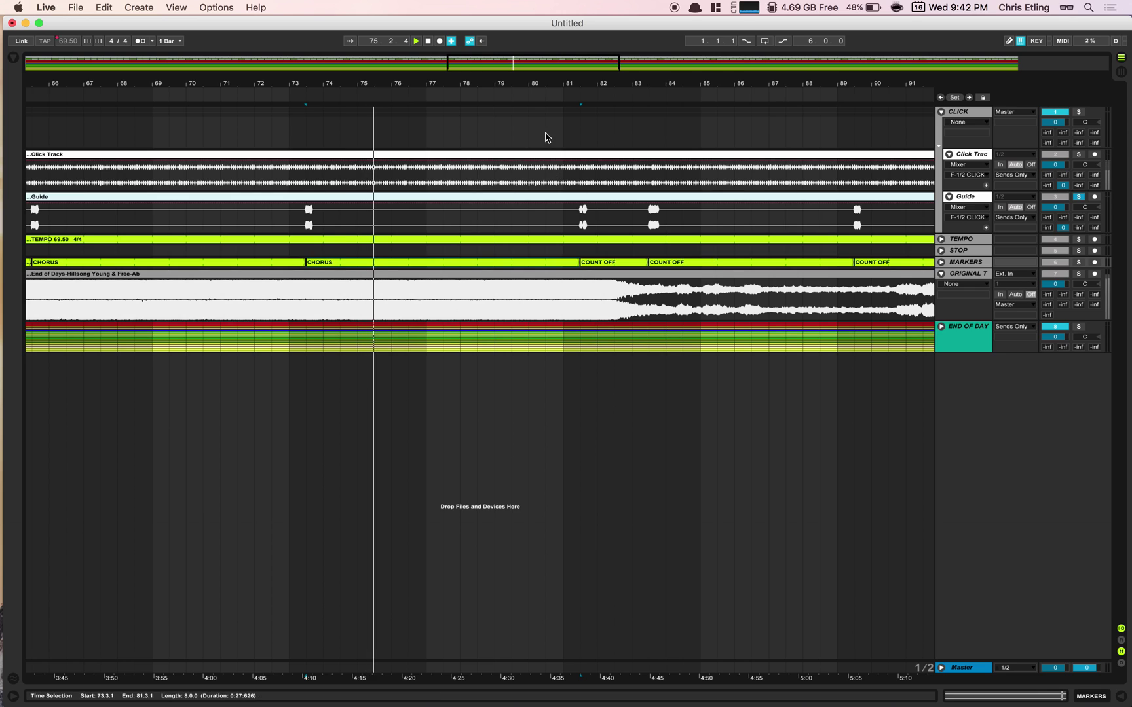
pyautogui.click(596, 263)
pyautogui.press('super+r')
pyautogui.write('BREAKDOWN')
pyautogui.press('Return')
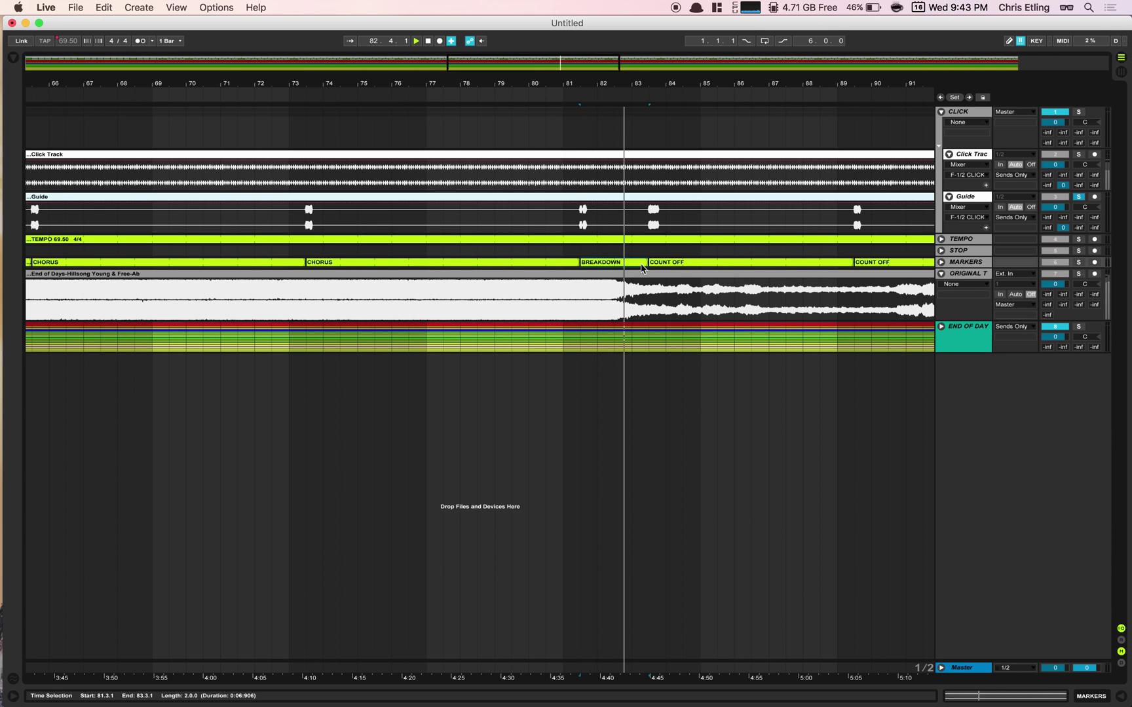
# Step: Name the marker starting at 83.3.1 EXERTATION, following the guide cue
pyautogui.click(683, 264)
pyautogui.press('super+r')
pyautogui.write('BEXER')
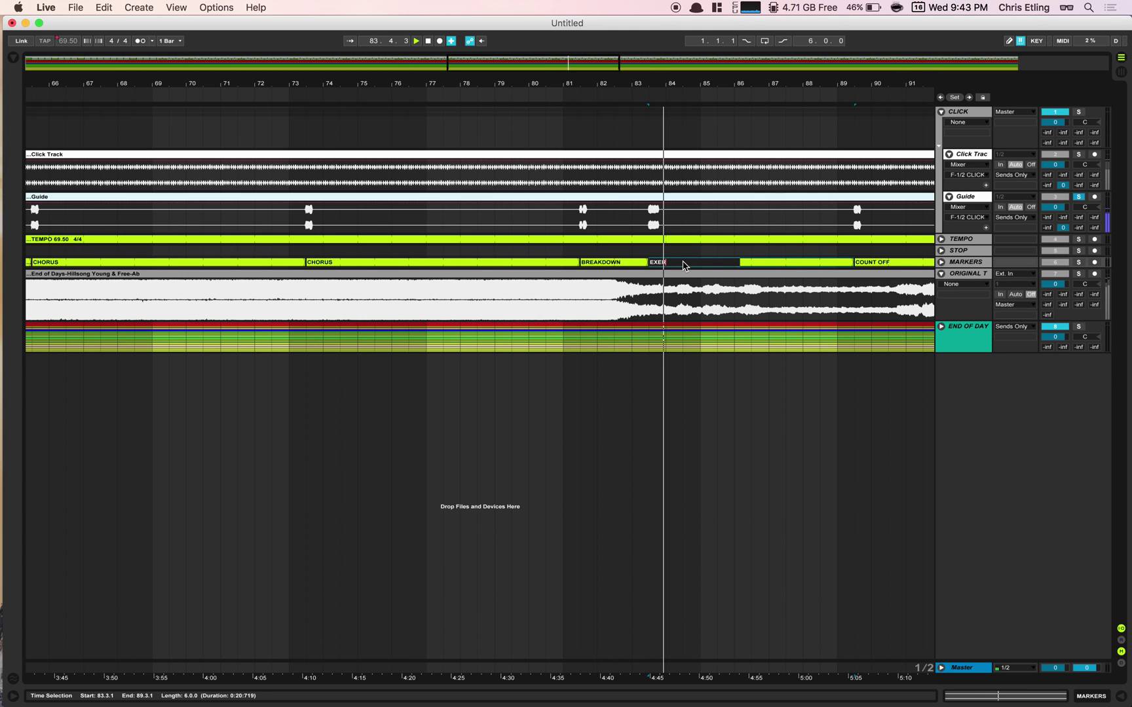
pyautogui.write('TATION')
pyautogui.press('Return')
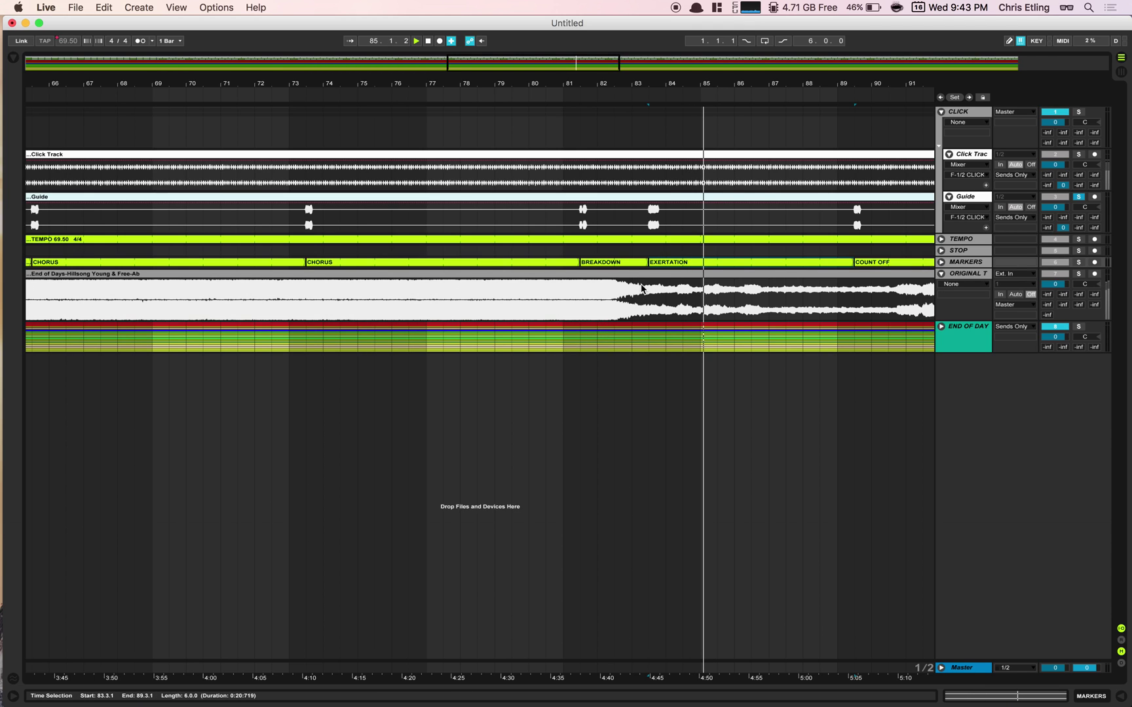
# Step: Change the spelling of the name on the marker starting at 83.3.1 to EXORTATION
pyautogui.press('super+r')
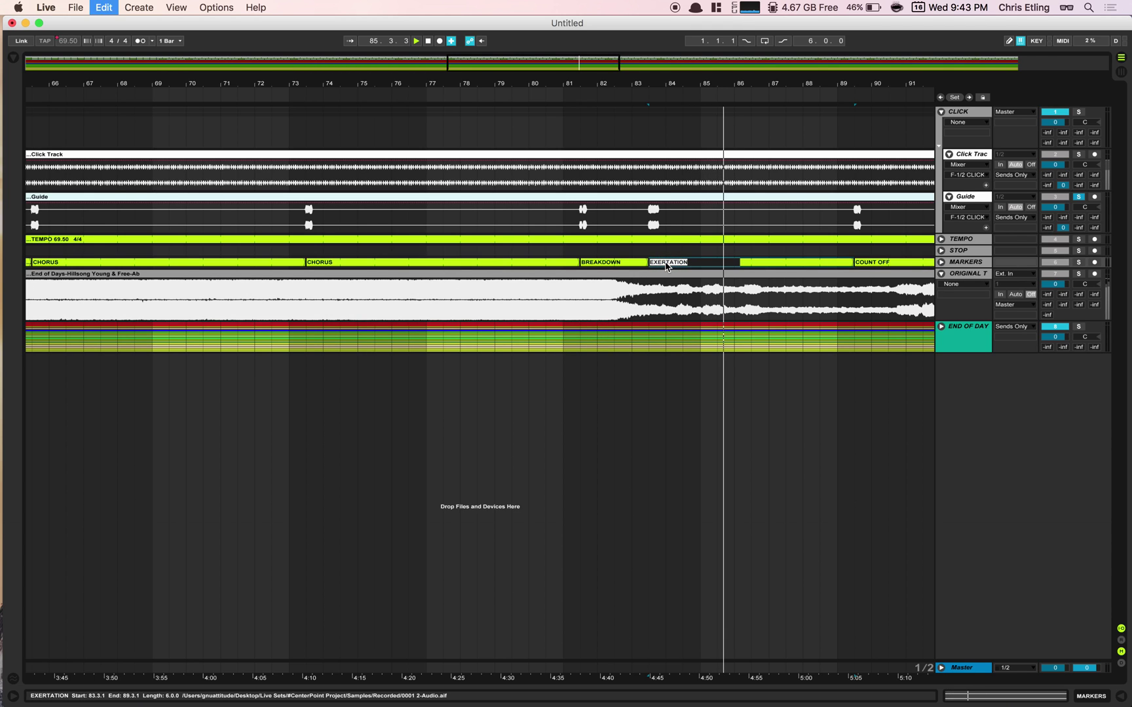
pyautogui.write('EXOR')
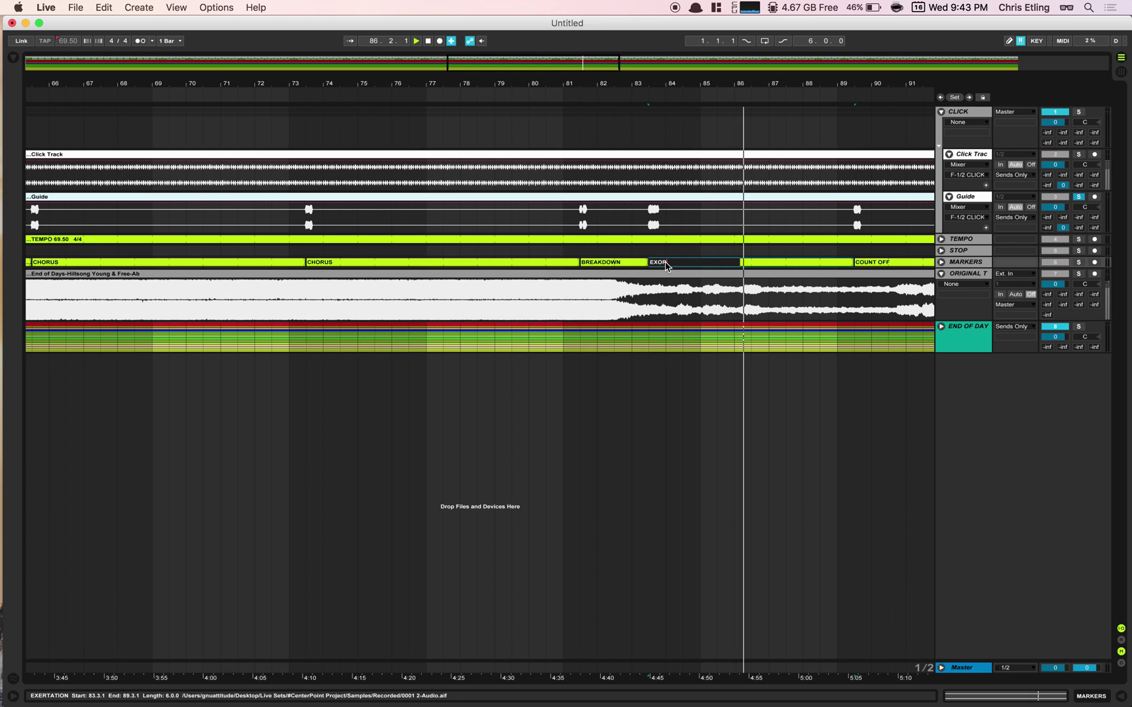
pyautogui.write('TATION')
pyautogui.press('Return')
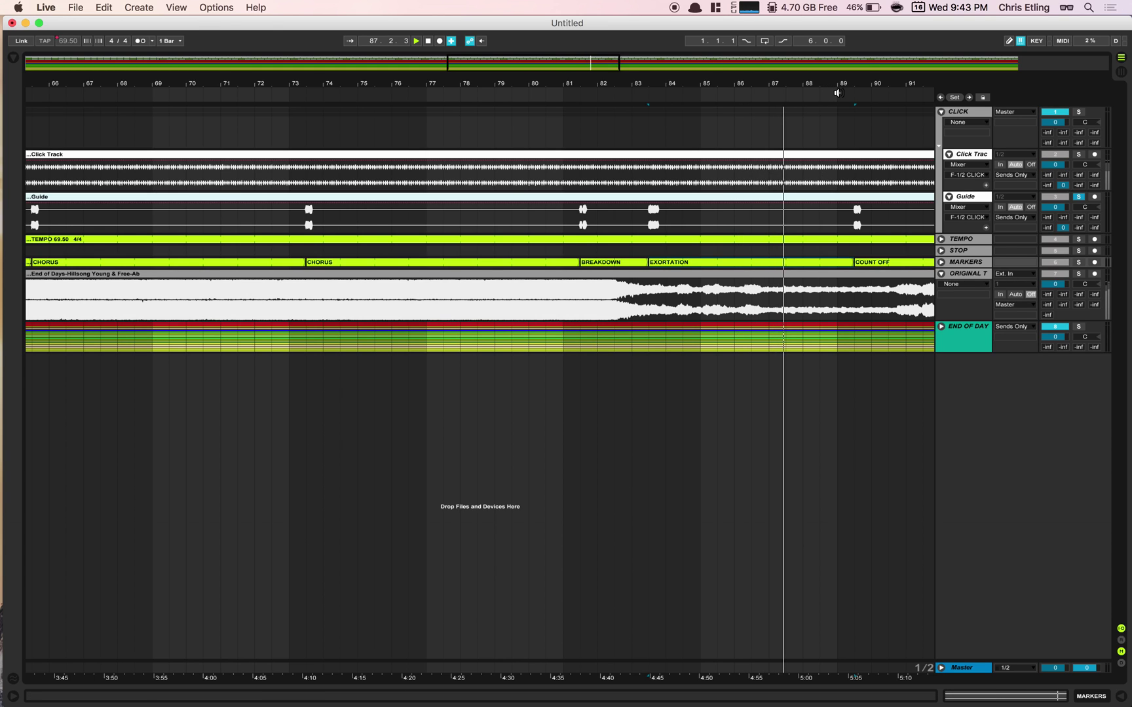
# Step: Rename the marker starting at 89.3.1 as BRIDGE
pyautogui.click(889, 263)
pyautogui.press('cmd+r')
pyautogui.write('BRIDGE')
pyautogui.press('Return')
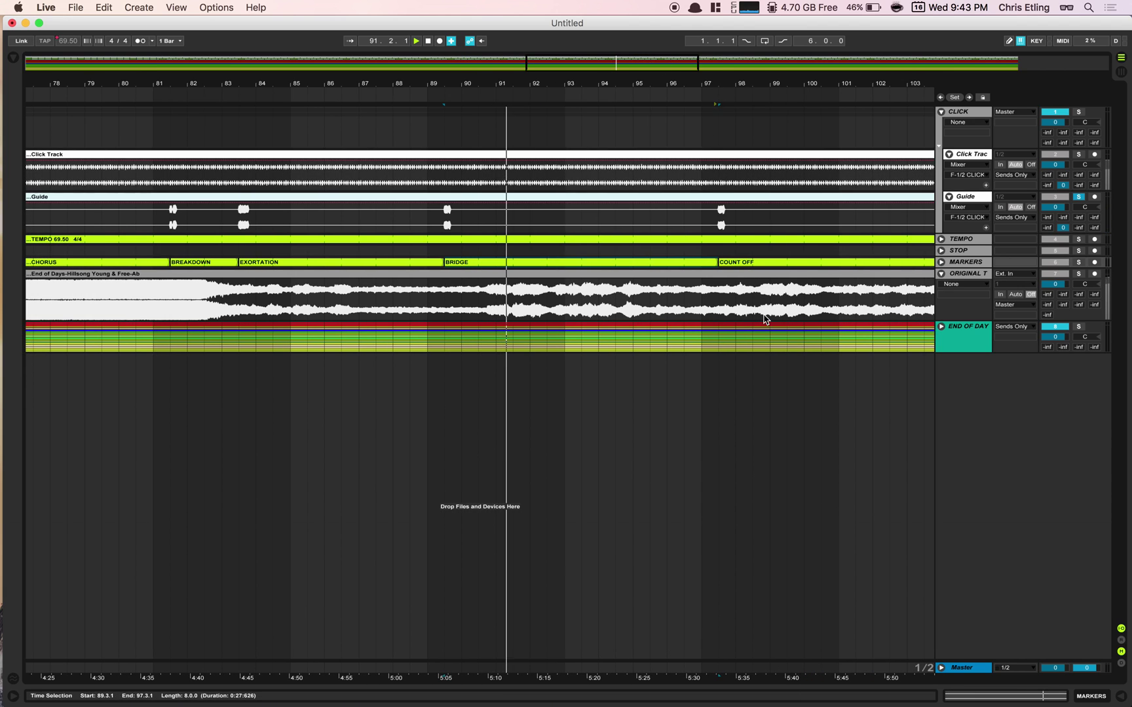
# Step: Give the marker spanning 97.3.1 to 105.3.1 the name BRIDGE, following its guide cue
pyautogui.click(754, 262)
pyautogui.press('super+r')
pyautogui.write('BR')
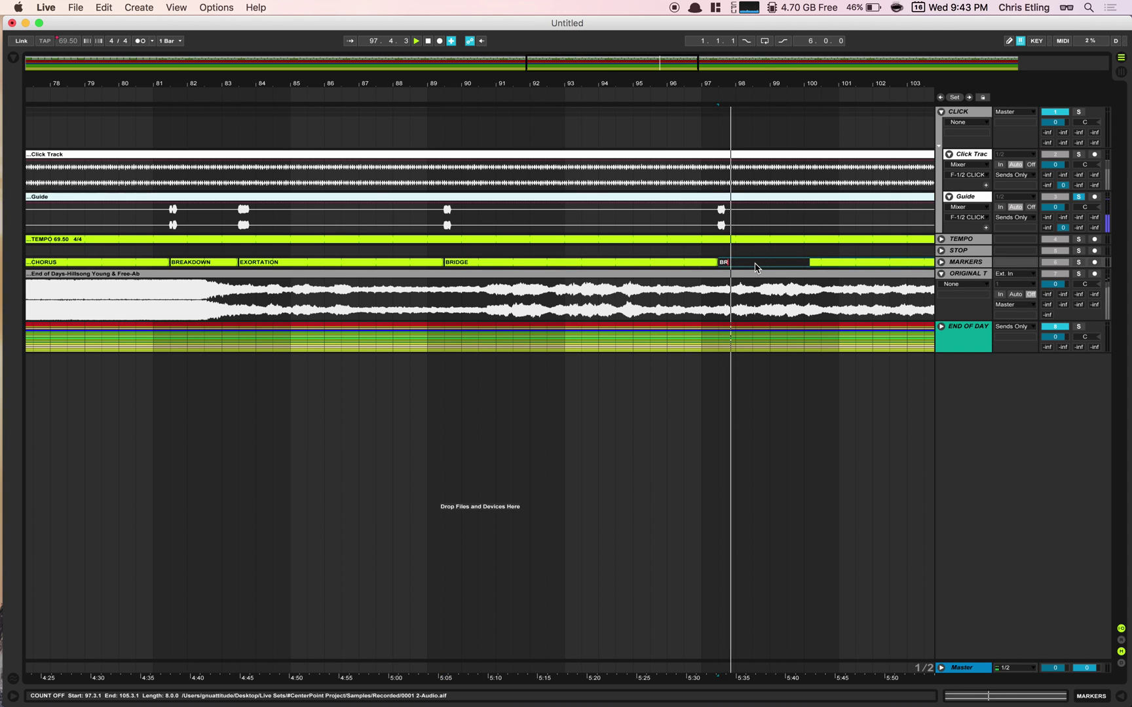
pyautogui.write('IDGE')
pyautogui.press('Return')
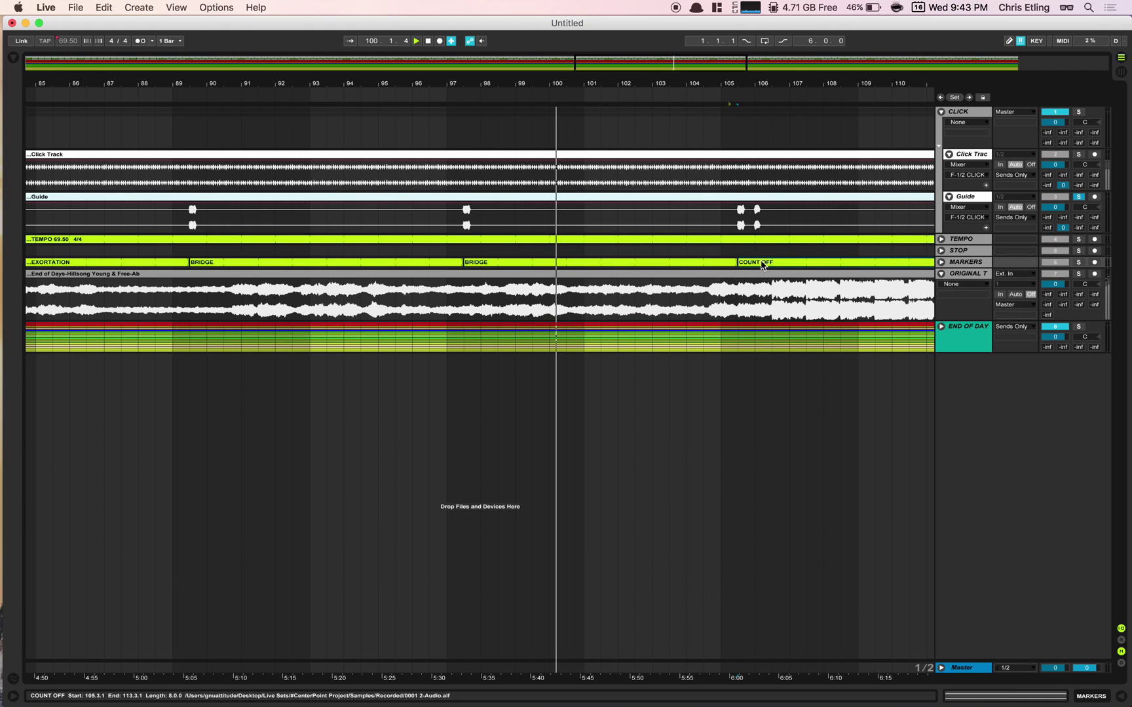
# Step: Rename the marker starting at 105.3.1 as BRIDGE - BUILD and turn on Draw Mode
pyautogui.press('super+r')
pyautogui.write('B')
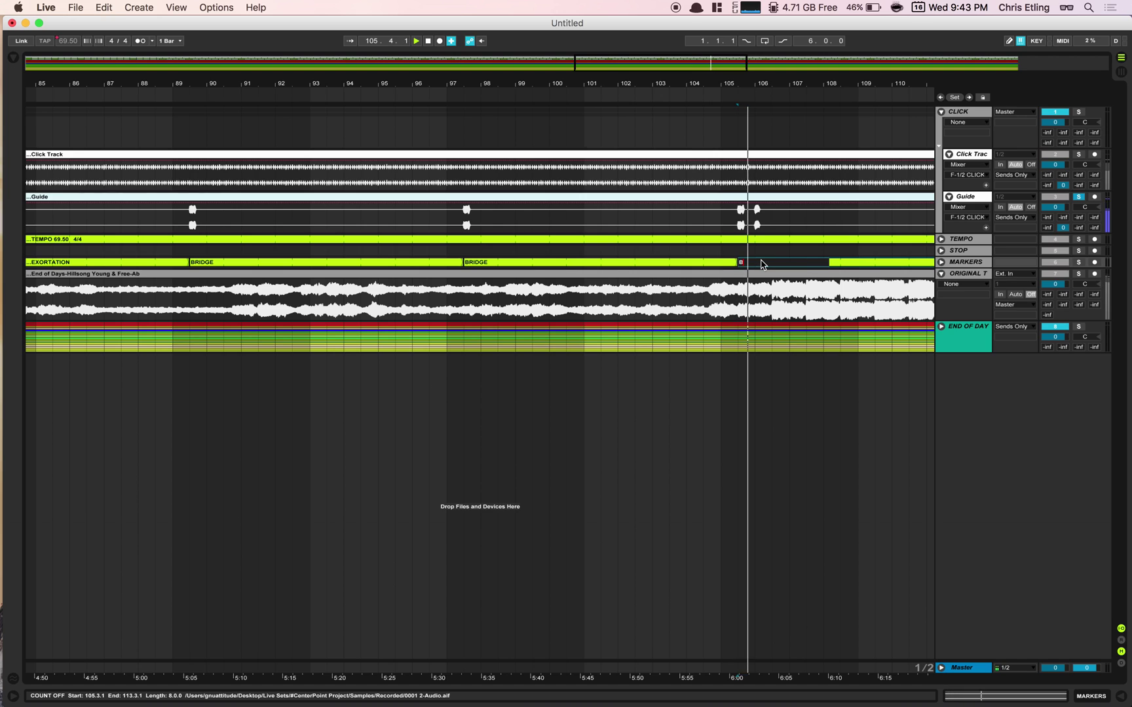
pyautogui.write('RIDGE')
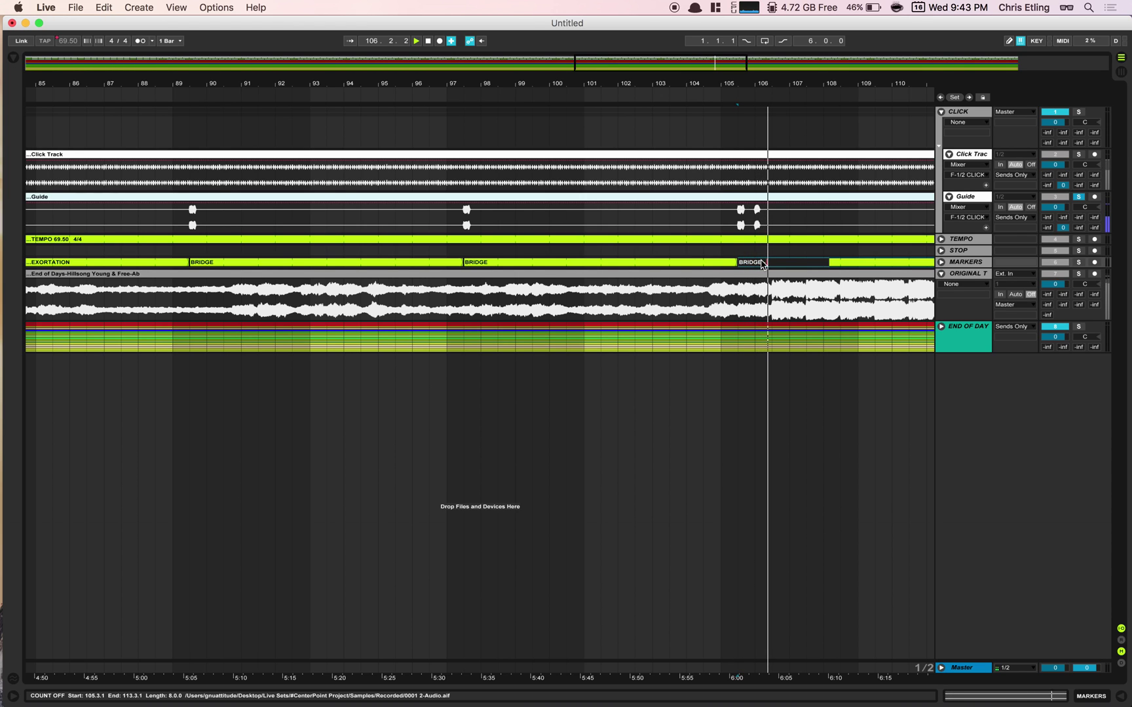
pyautogui.write(' - BUILD')
pyautogui.press('Return')
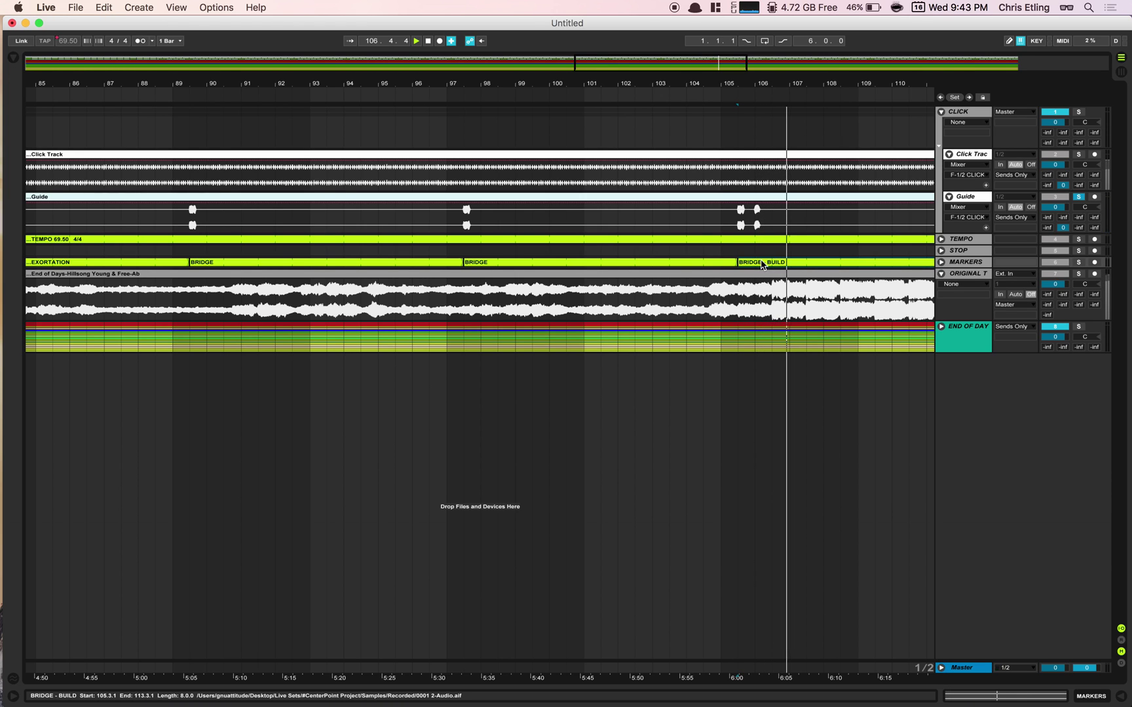
pyautogui.press('b')
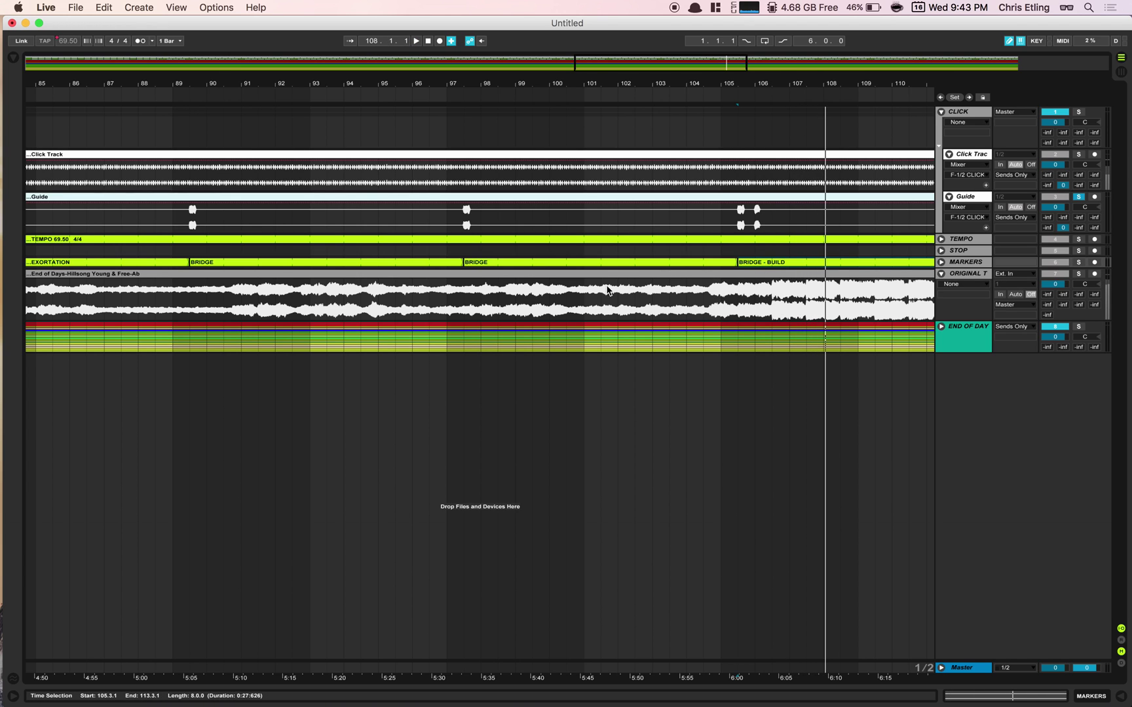
# Step: Play the guide from about bar 113 and rename the marker starting at 113.3.1 as BRIDGE
pyautogui.hscroll(10, 740, 301)
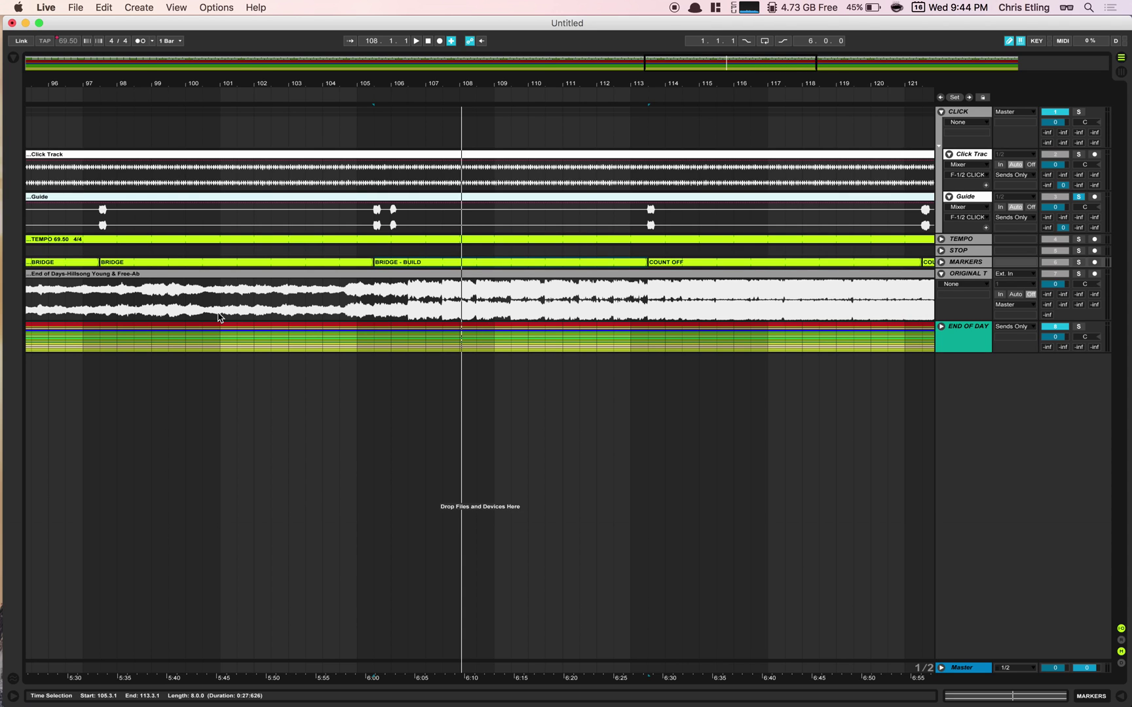
pyautogui.click(641, 98)
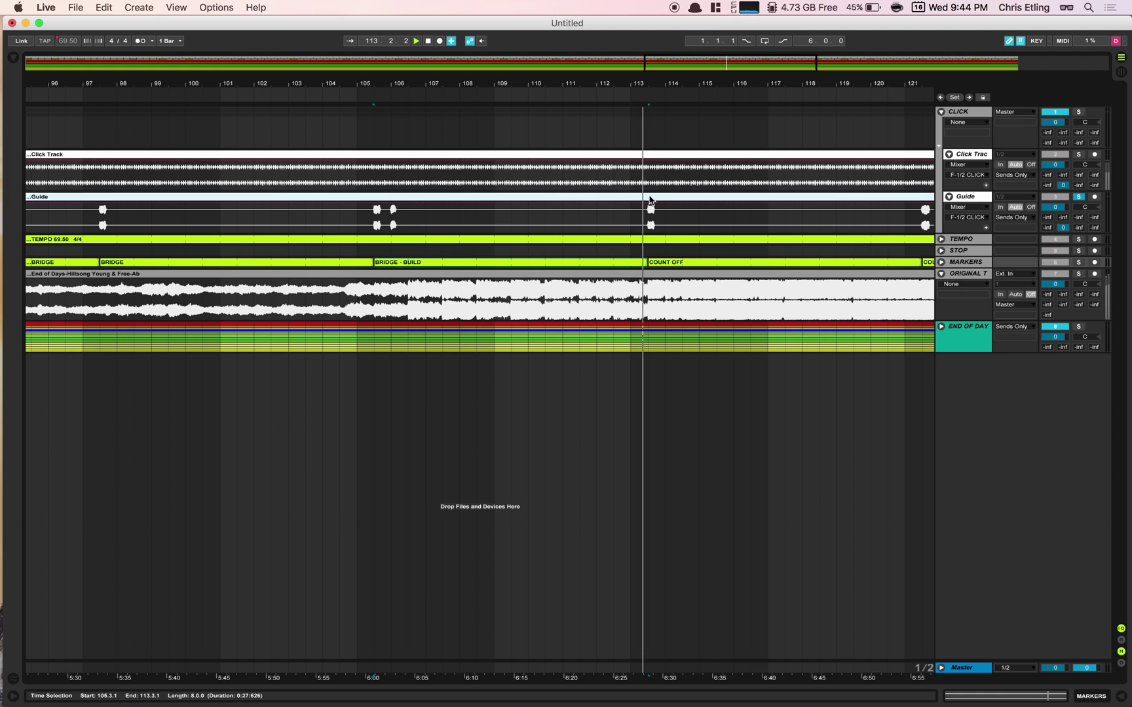
pyautogui.click(671, 263)
pyautogui.write('BRIDGE')
pyautogui.press('Return')
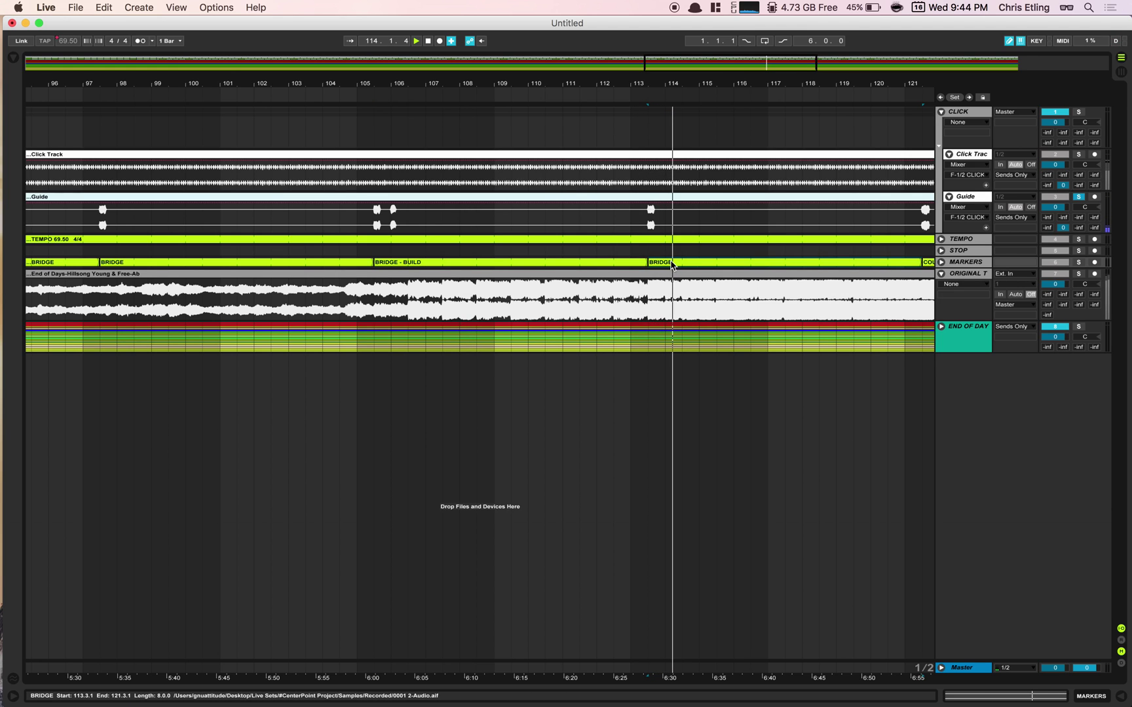
# Step: Play the guide from about bar 121 and rename the marker starting at 121.3.1 as REFRAIN
pyautogui.hscroll(5, 723, 216)
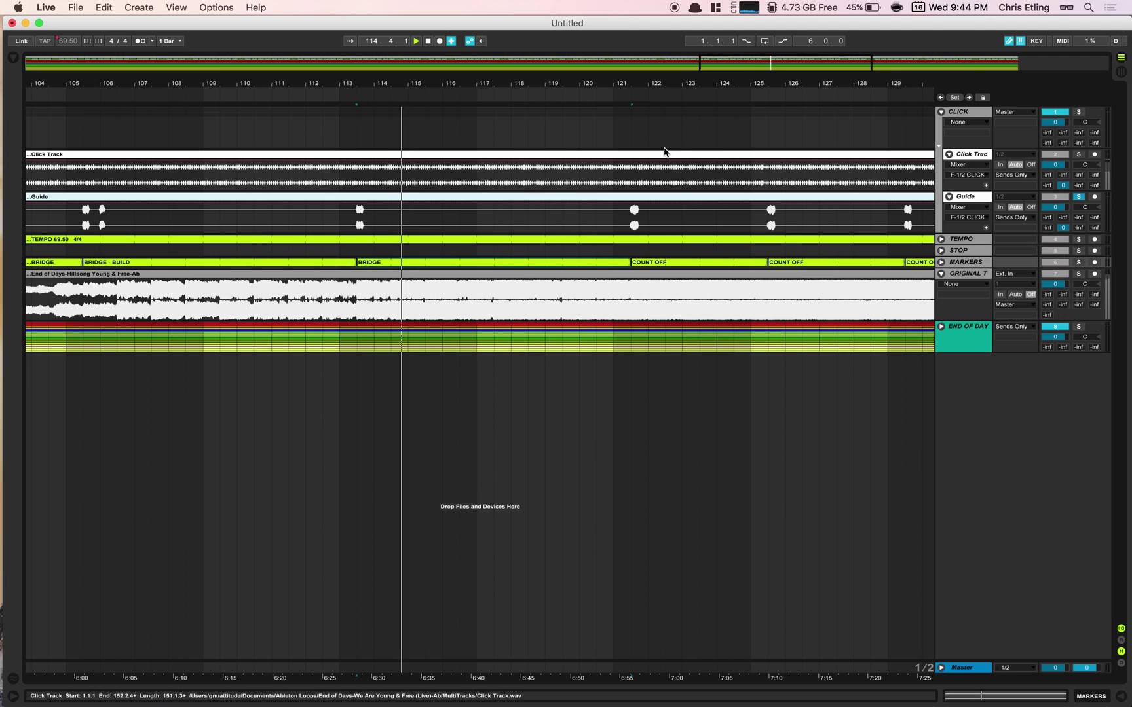
pyautogui.click(622, 95)
pyautogui.click(671, 264)
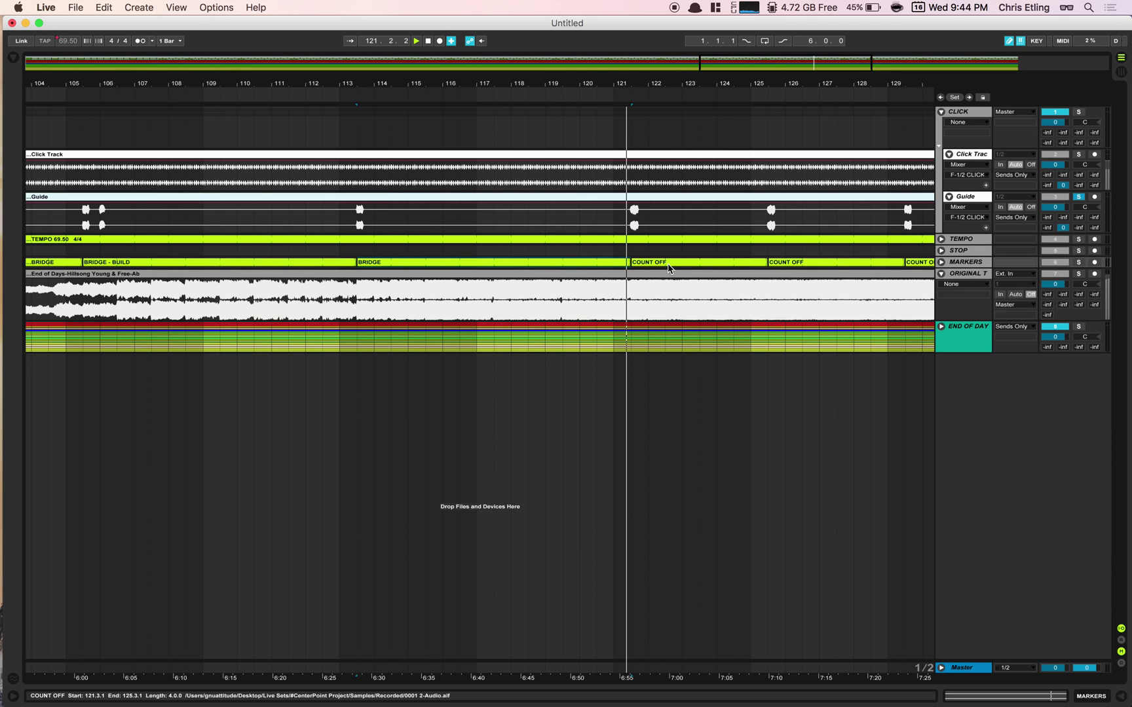
pyautogui.press('super+r')
pyautogui.write('REFRAIN')
pyautogui.press('Return')
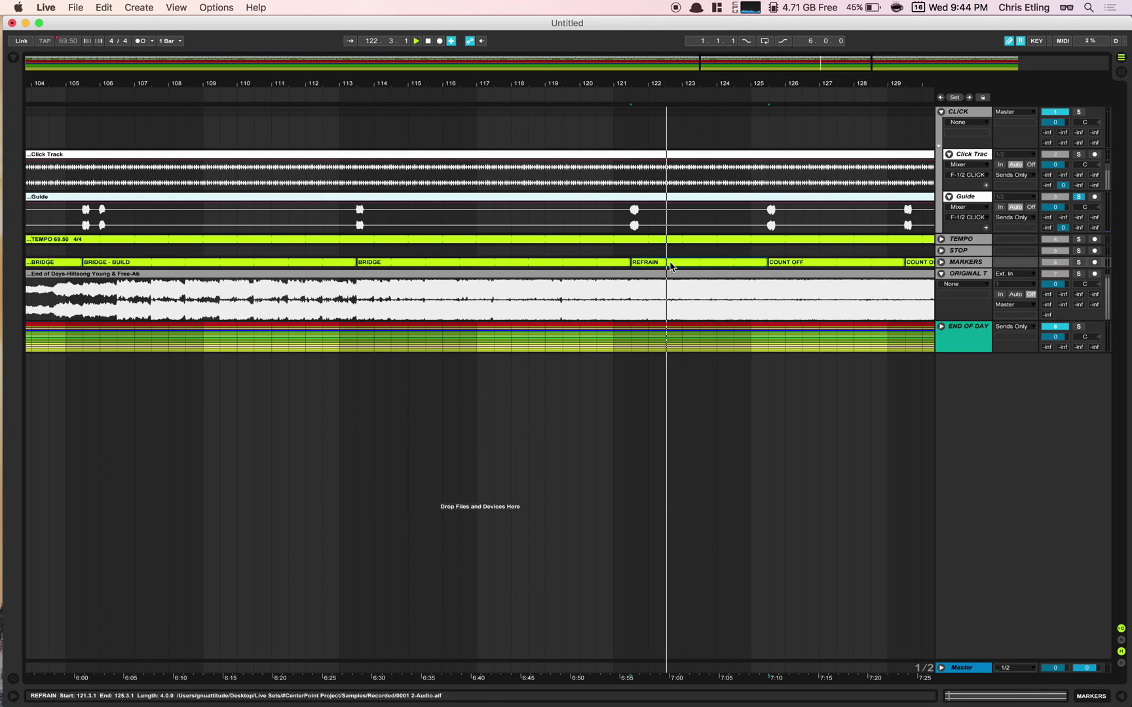
# Step: Play the guide from about bar 125 and name the marker spanning 125.3.1 to 129.3.1 REFRAIN
pyautogui.click(755, 100)
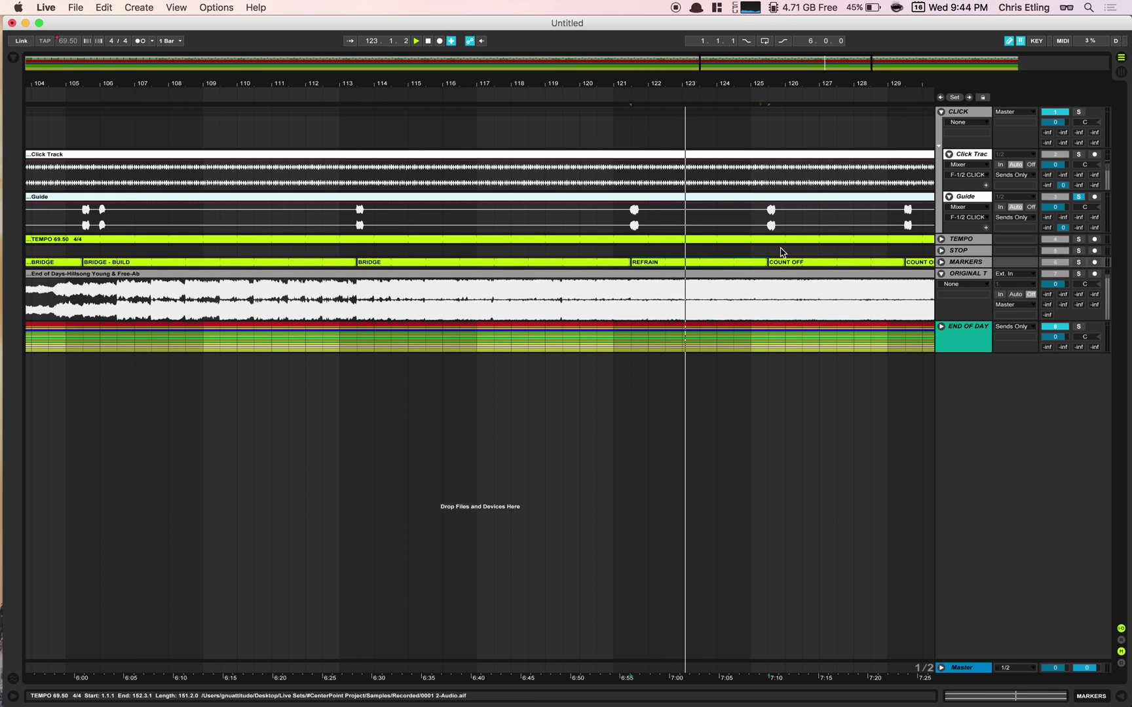
pyautogui.press('super+r')
pyautogui.write('REFR')
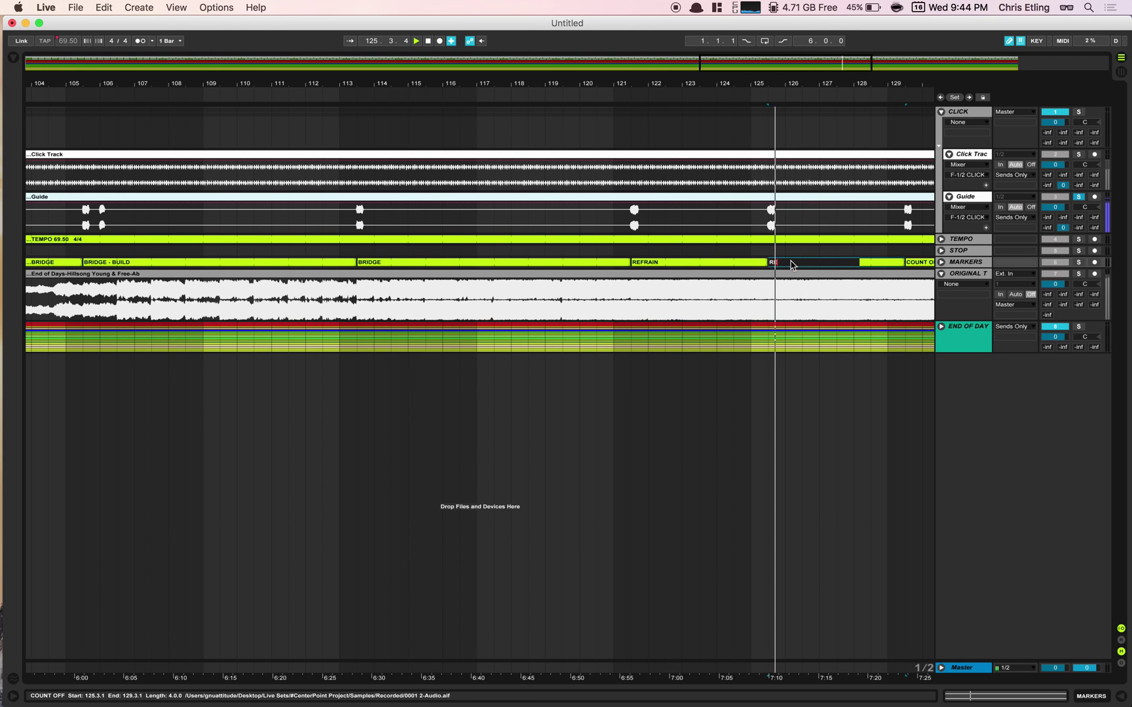
pyautogui.write('AIN')
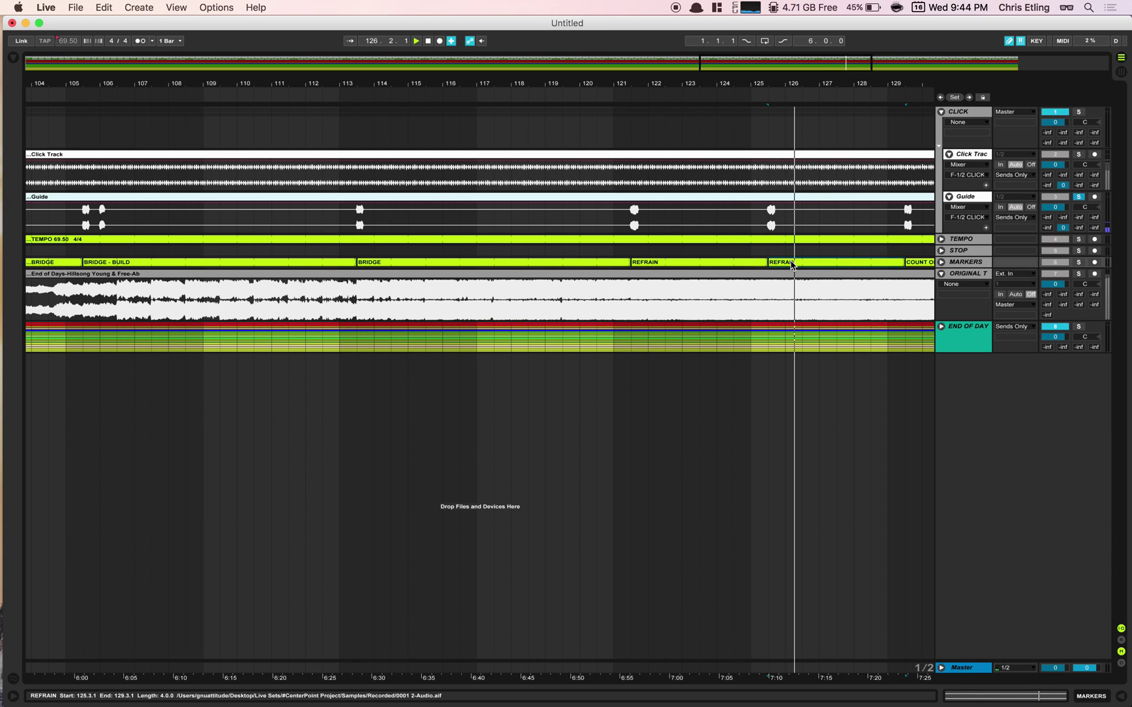
pyautogui.press('Return')
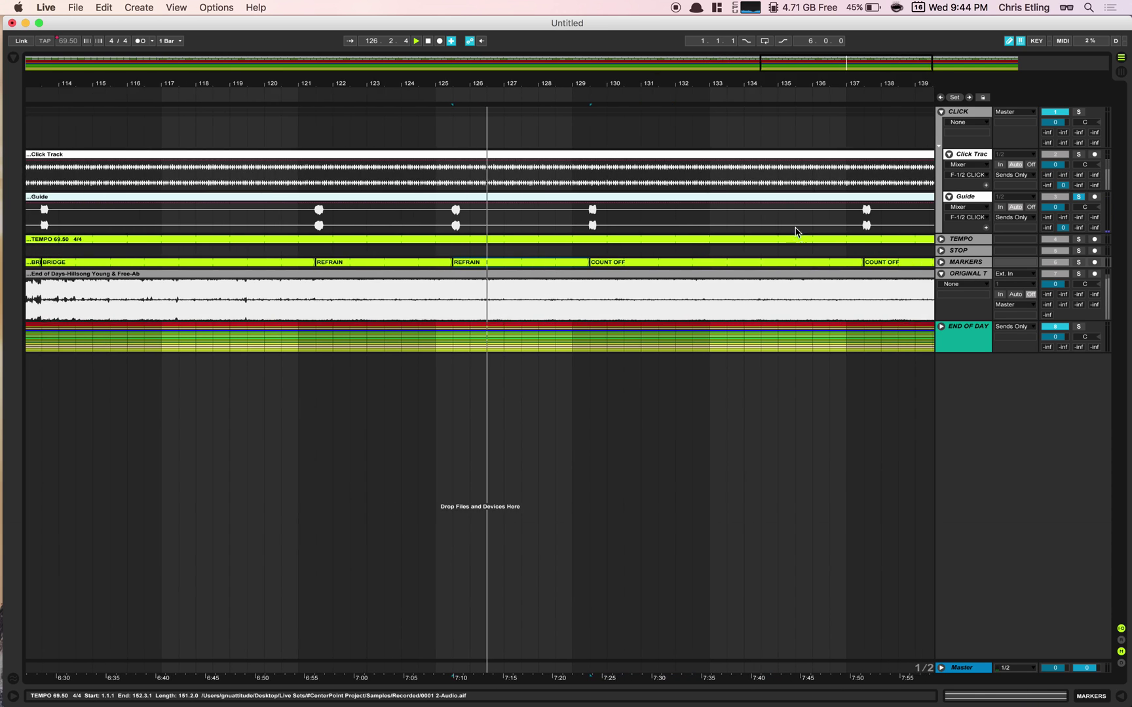
# Step: Rename the marker starting at 129.3.1 as CHORUS to match the guide cue
pyautogui.click(594, 263)
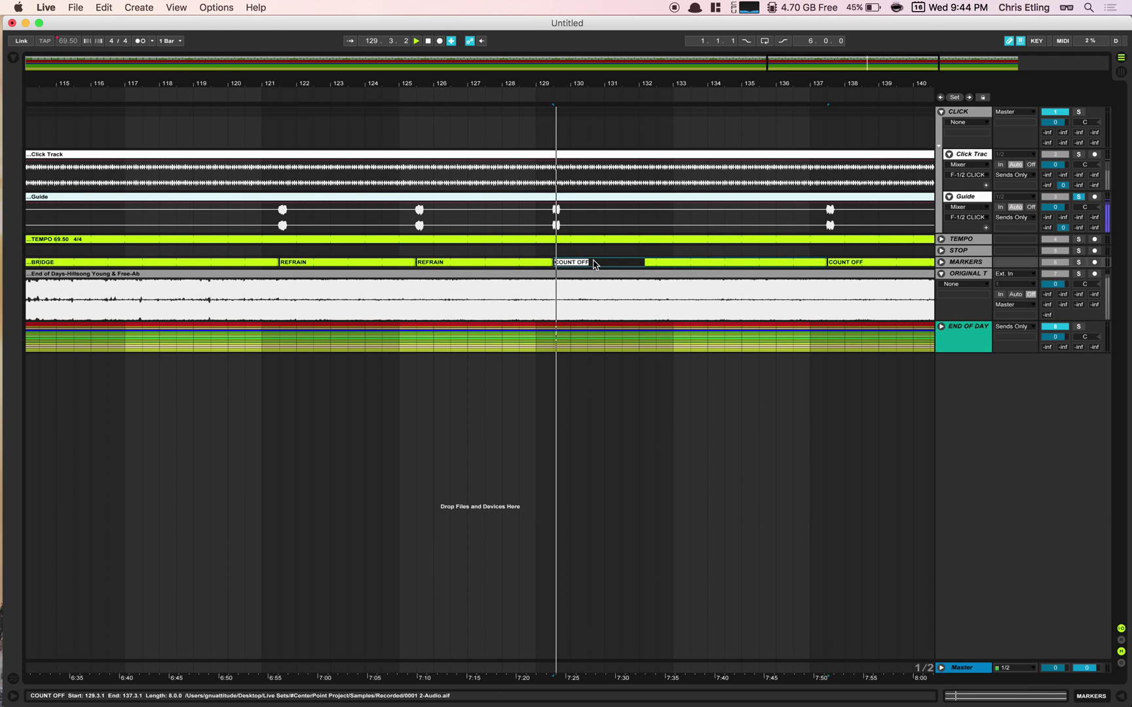
pyautogui.write('CHORUS')
pyautogui.press('Return')
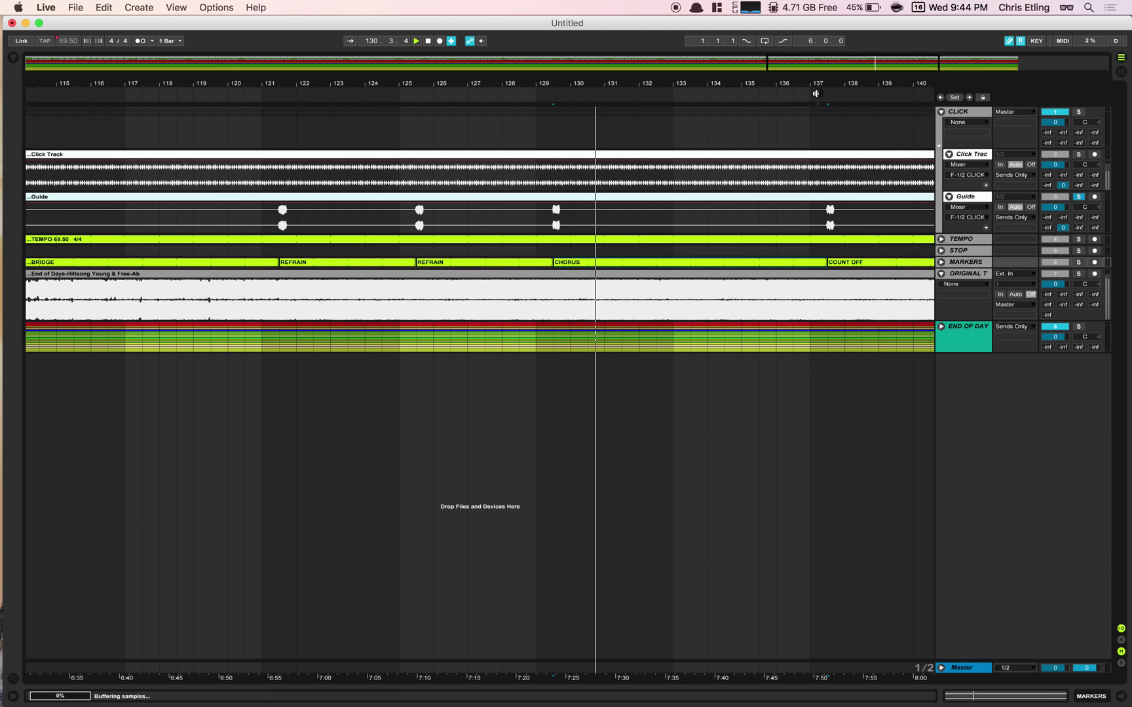
# Step: Give the marker spanning 137.3.1 to 145.3.1 the name CHORUS, following its guide cue
pyautogui.click(881, 265)
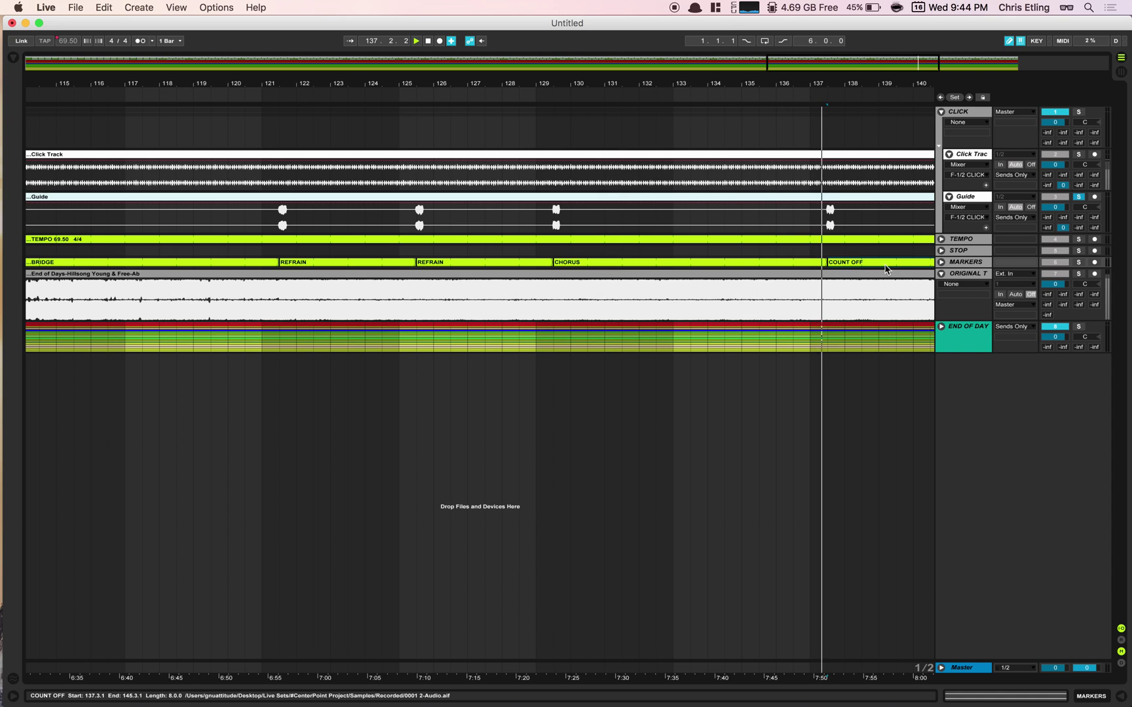
pyautogui.write('CHORUS')
pyautogui.press('Return')
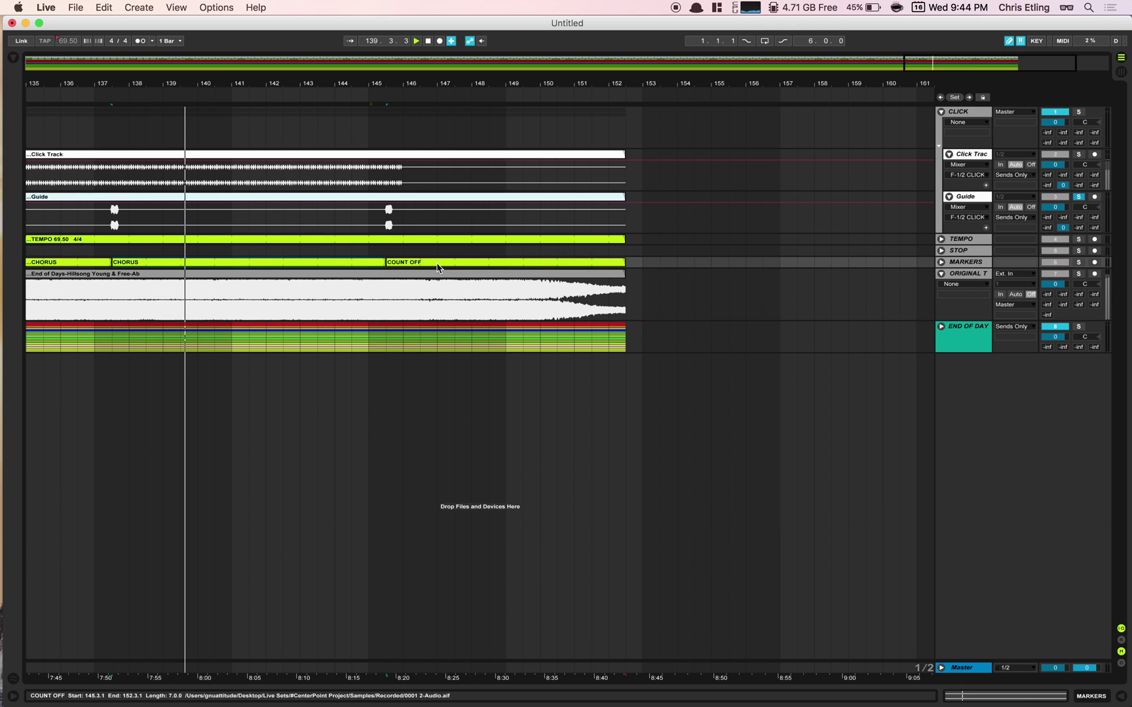
# Step: Rename the final marker, spanning 145.3.1 to 152.3.1, as ENDING to match the guide cue
pyautogui.press('super+r')
pyautogui.write('ENDING')
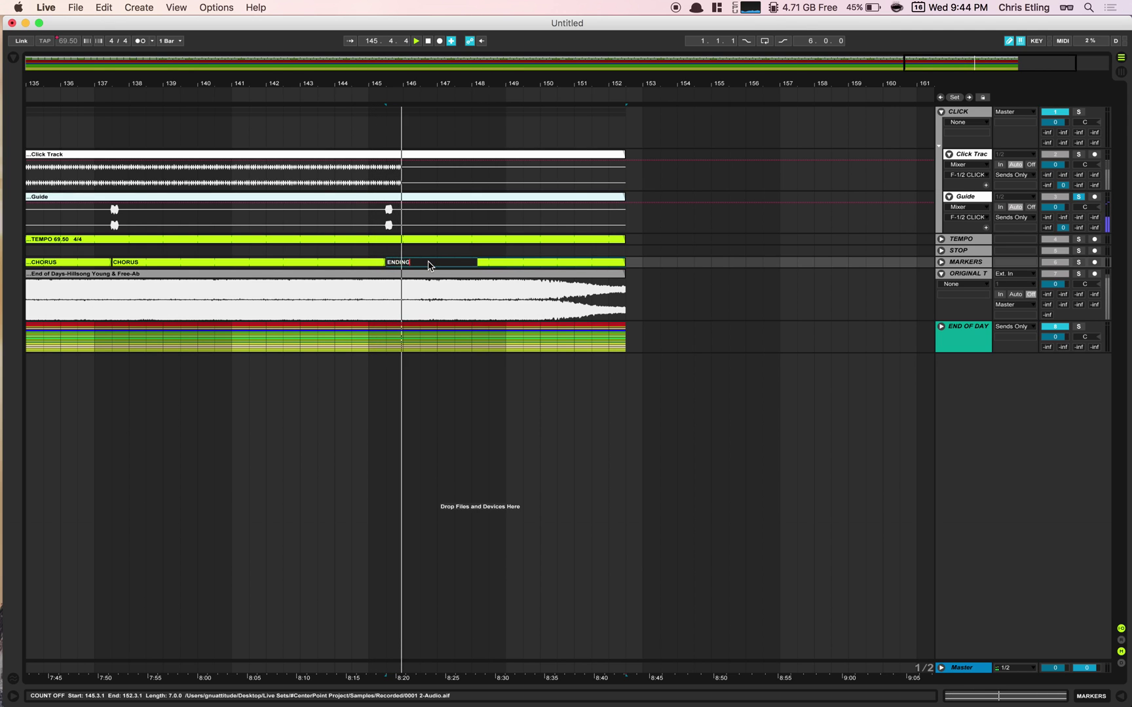
pyautogui.press('Return')
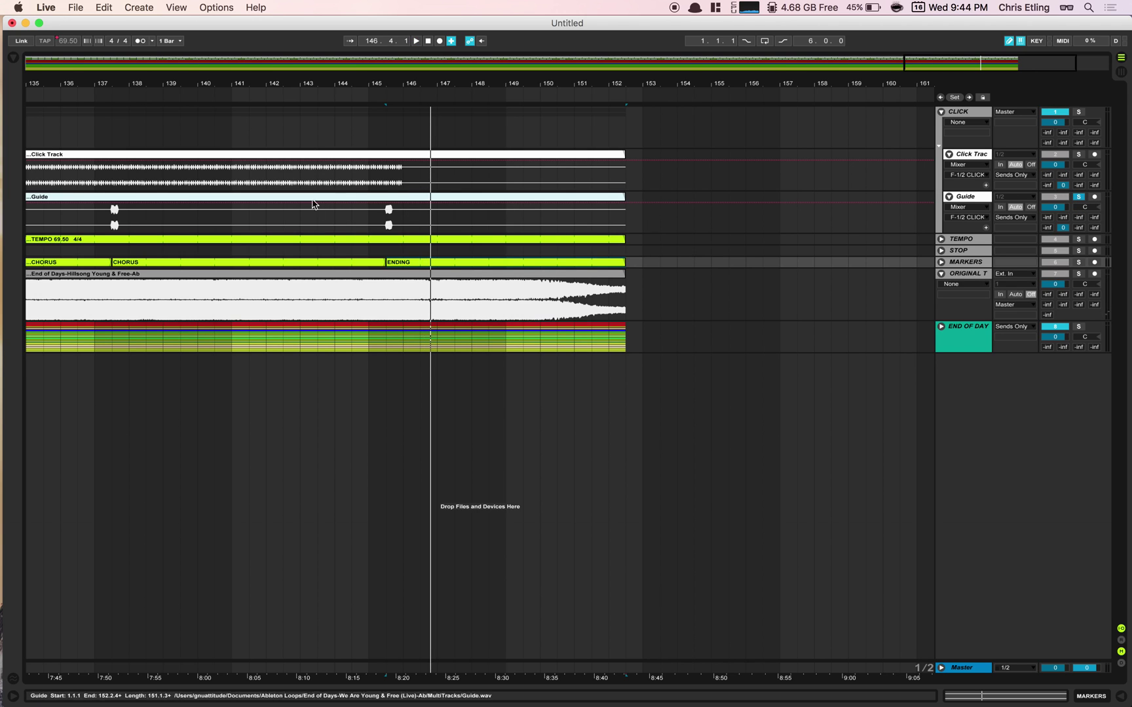
# Step: Turn off the Guide track's solo and play the full mix from about bar 64, with the whole arrangement in view
pyautogui.hscroll(-2, 337, 308)
pyautogui.moveTo(328, 84); pyautogui.dragTo(689, 49)
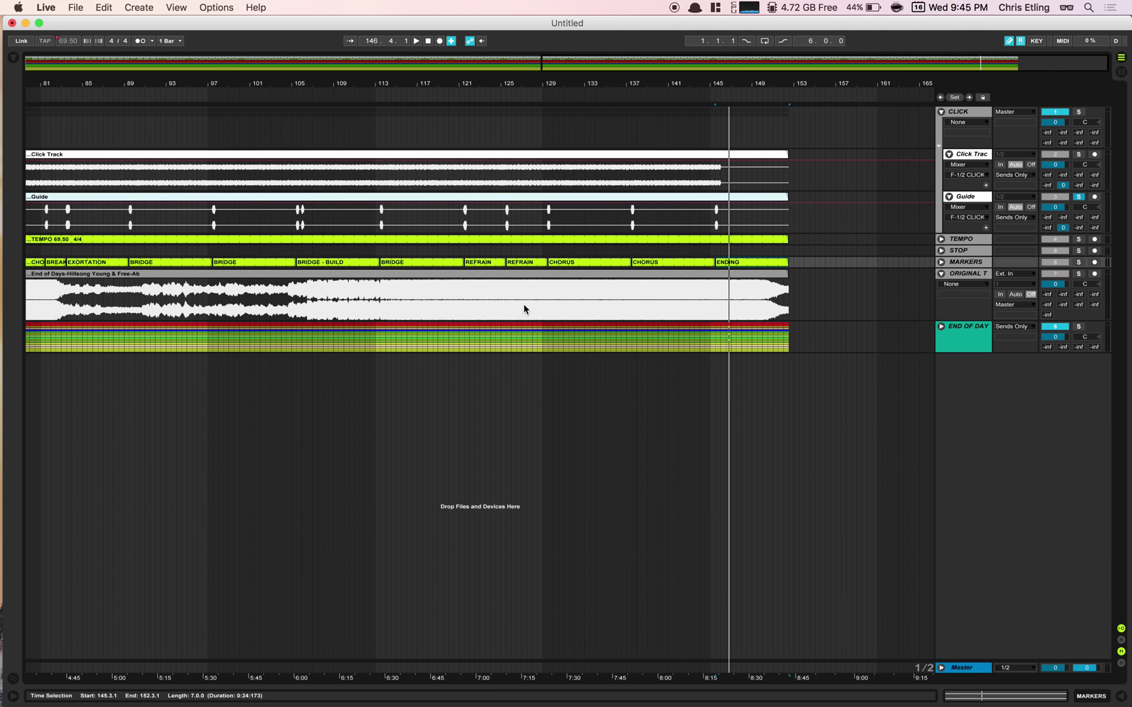
pyautogui.hscroll(-15, 523, 309)
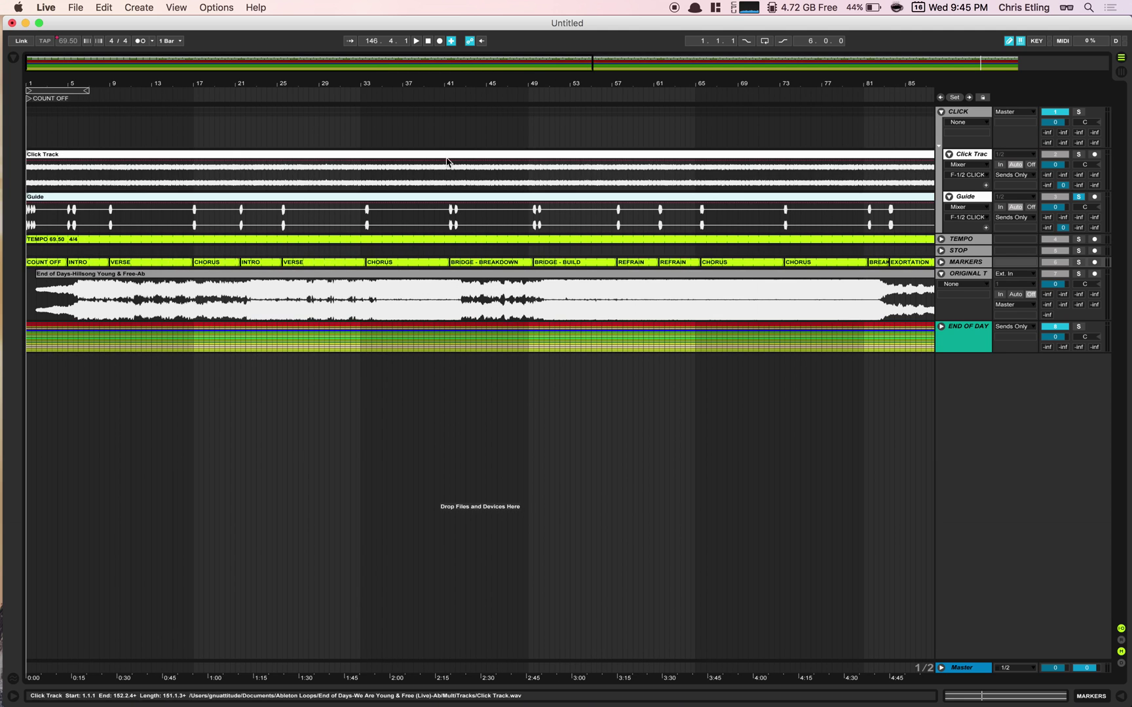
pyautogui.moveTo(466, 84); pyautogui.dragTo(465, 55)
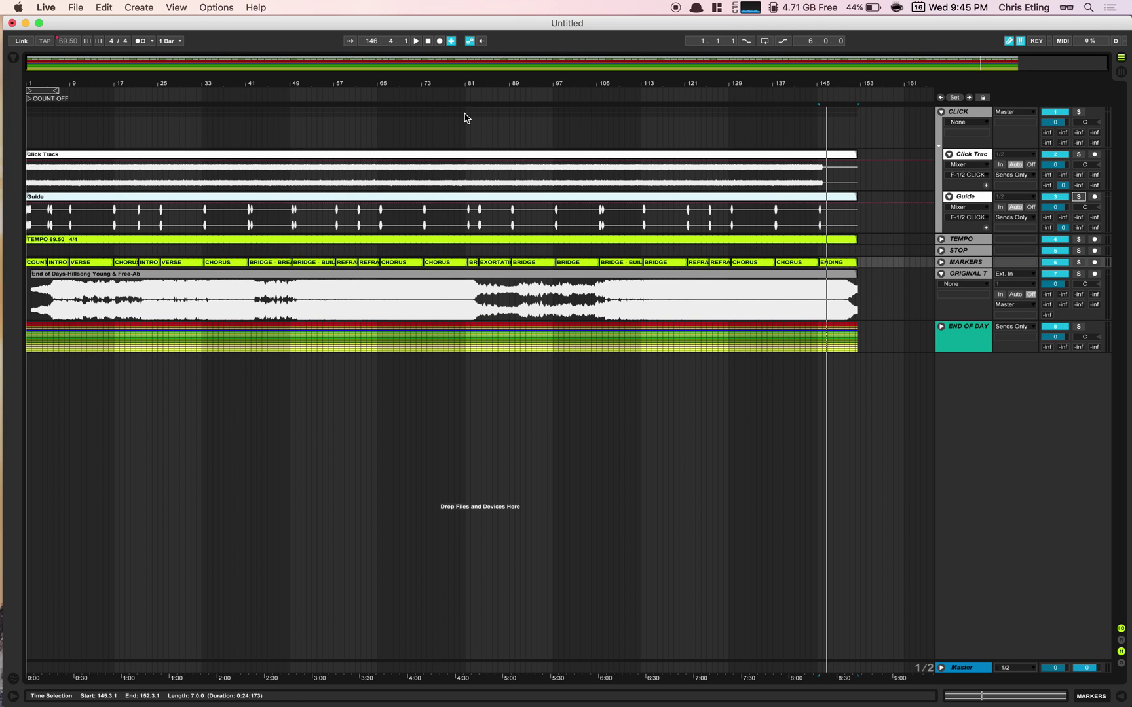
pyautogui.click(375, 93)
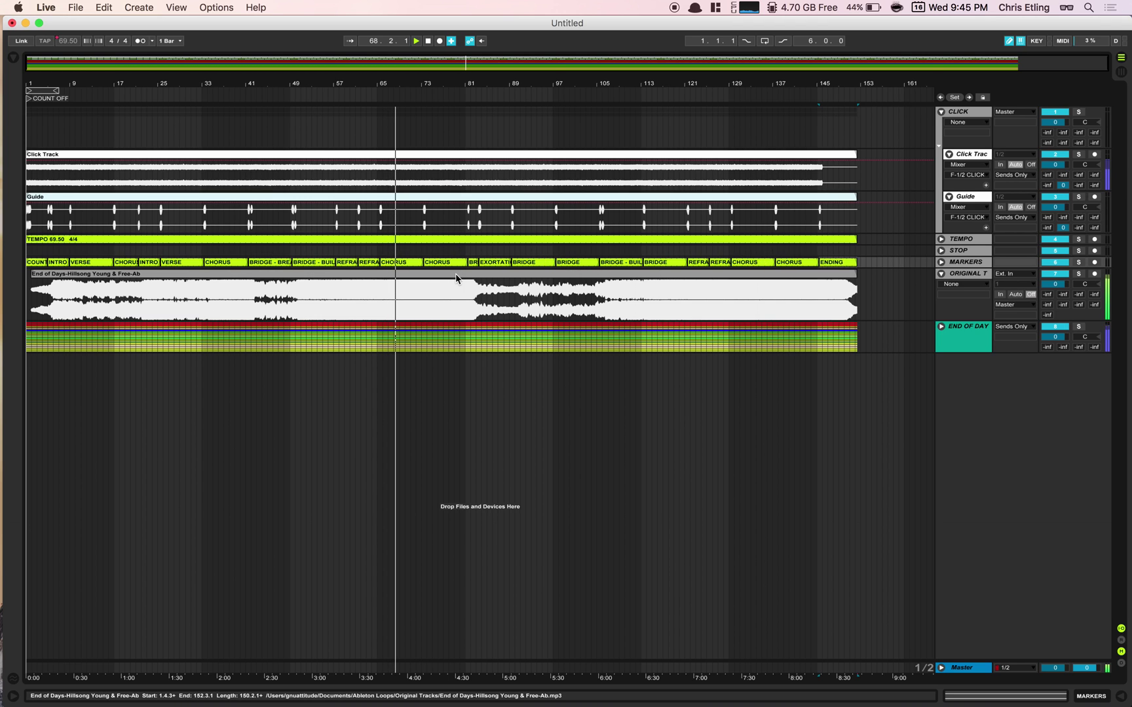
# Step: Collect all and save, copying files from elsewhere, other Projects, the User Library and Factory Packs into the project
pyautogui.click(76, 7)
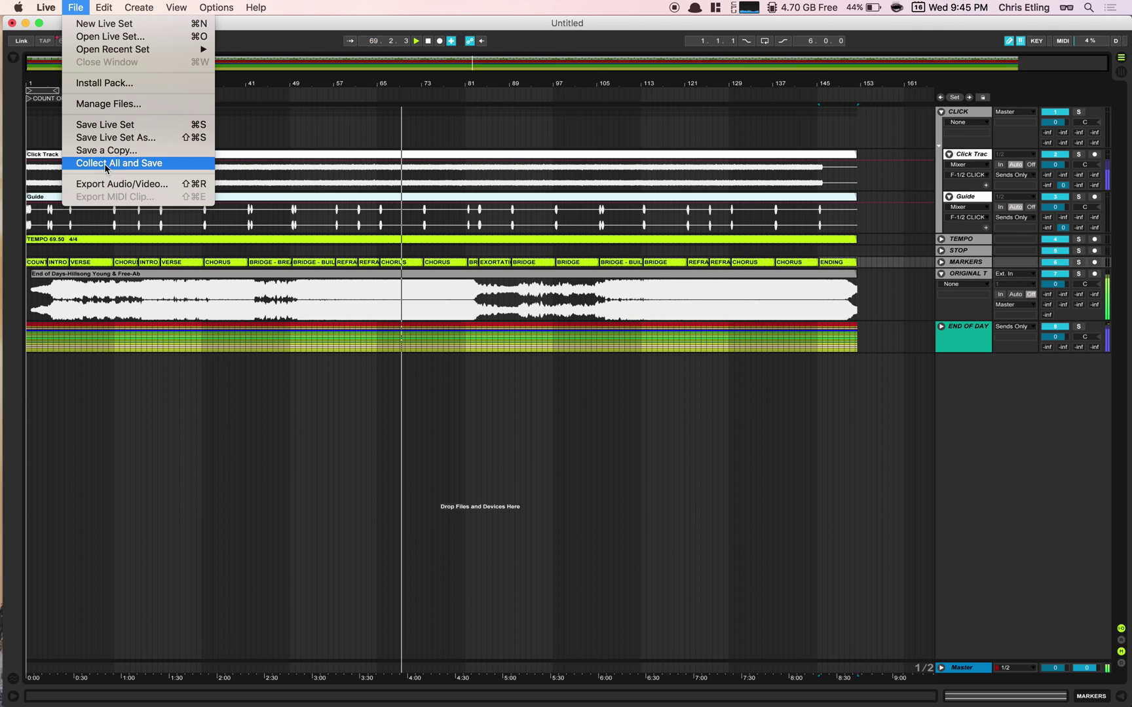
pyautogui.click(458, 184)
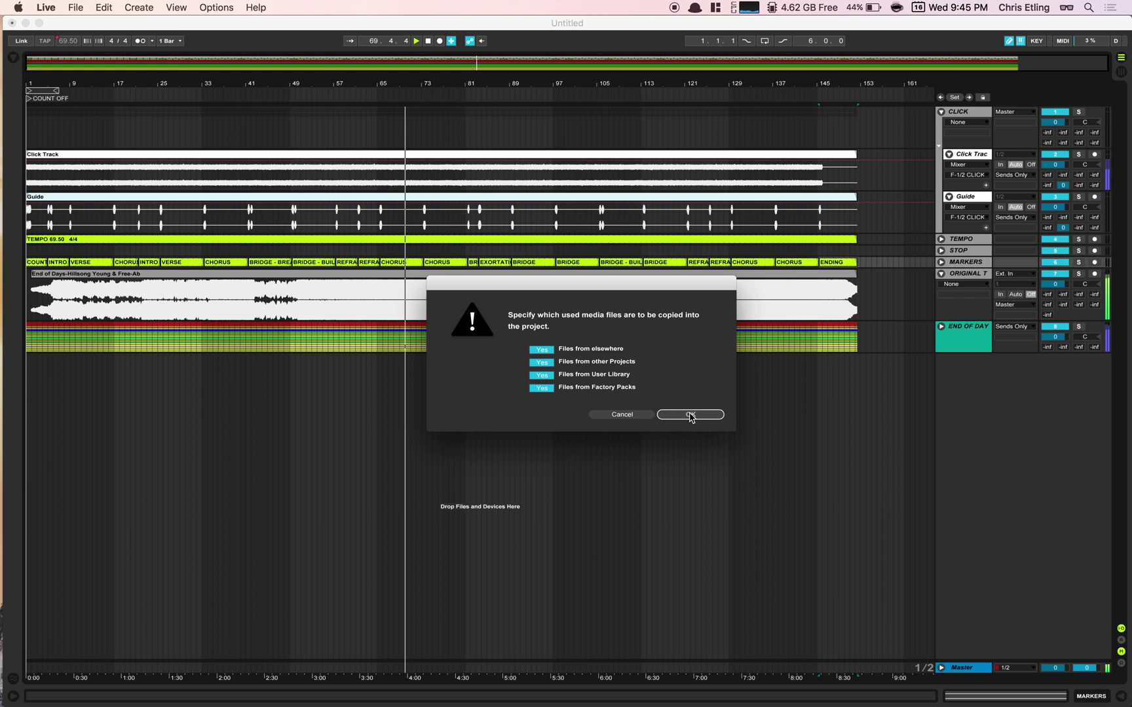
pyautogui.press('Return')
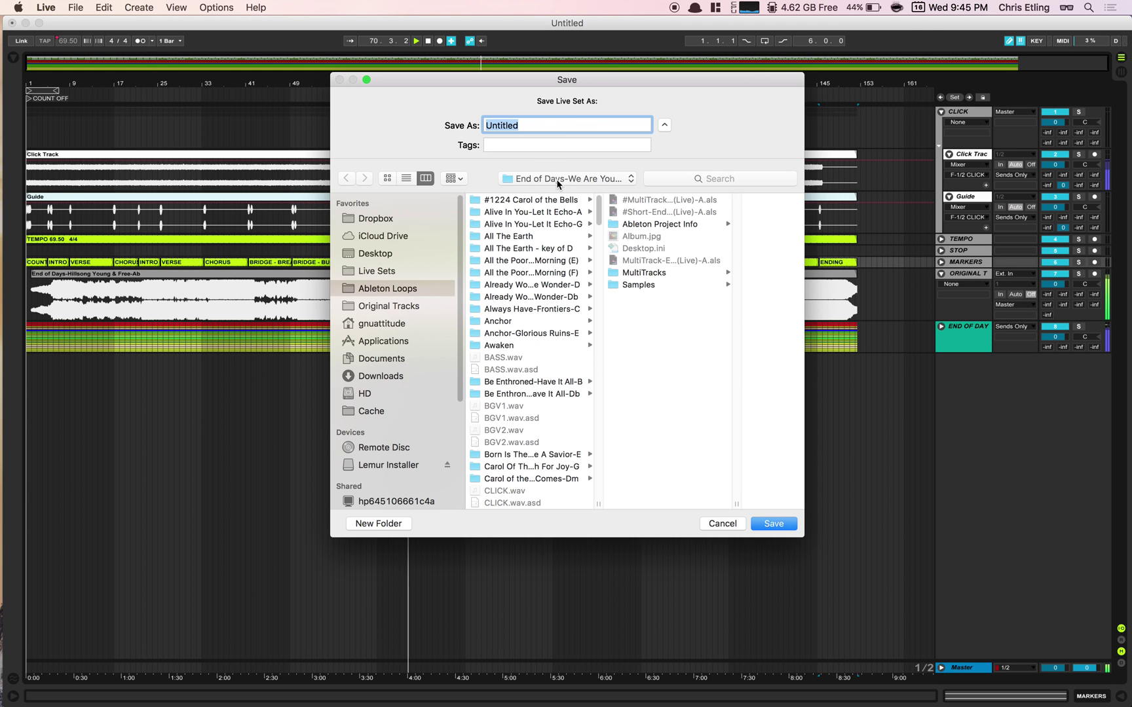
# Step: Save the set in the End of Days (Live)-Ab folder, reusing its existing MultiTrack set's name prefixed with #, and allow audio to stop
pyautogui.click(673, 260)
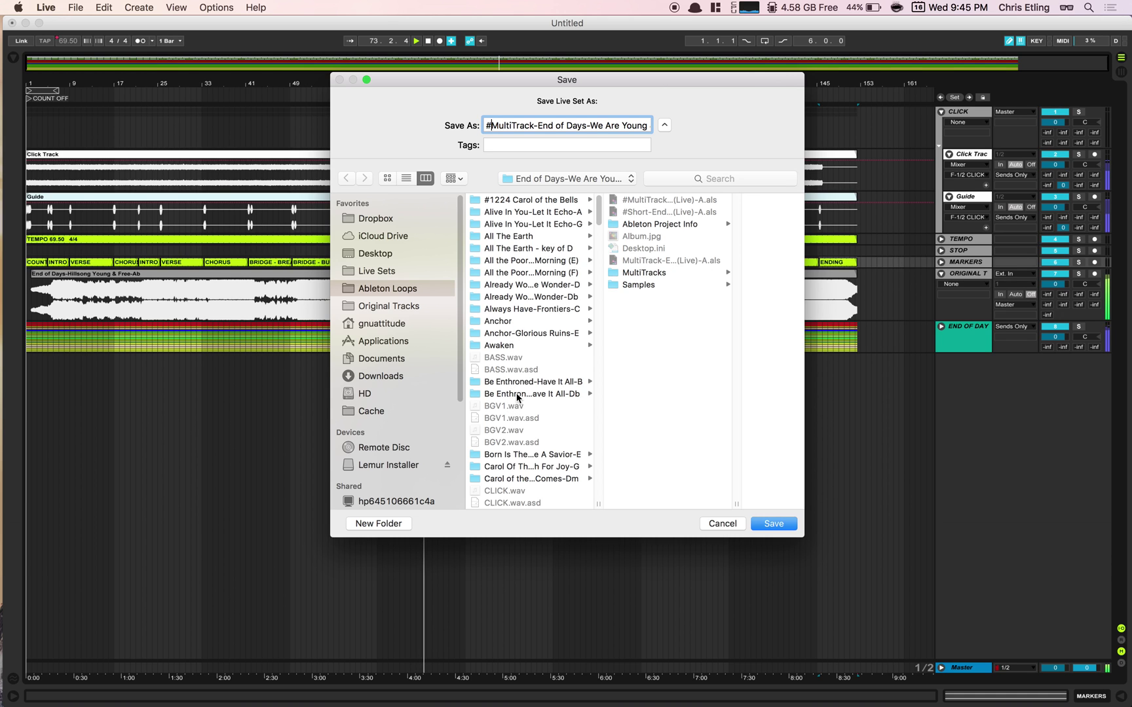
pyautogui.scroll(-15, 490, 445)
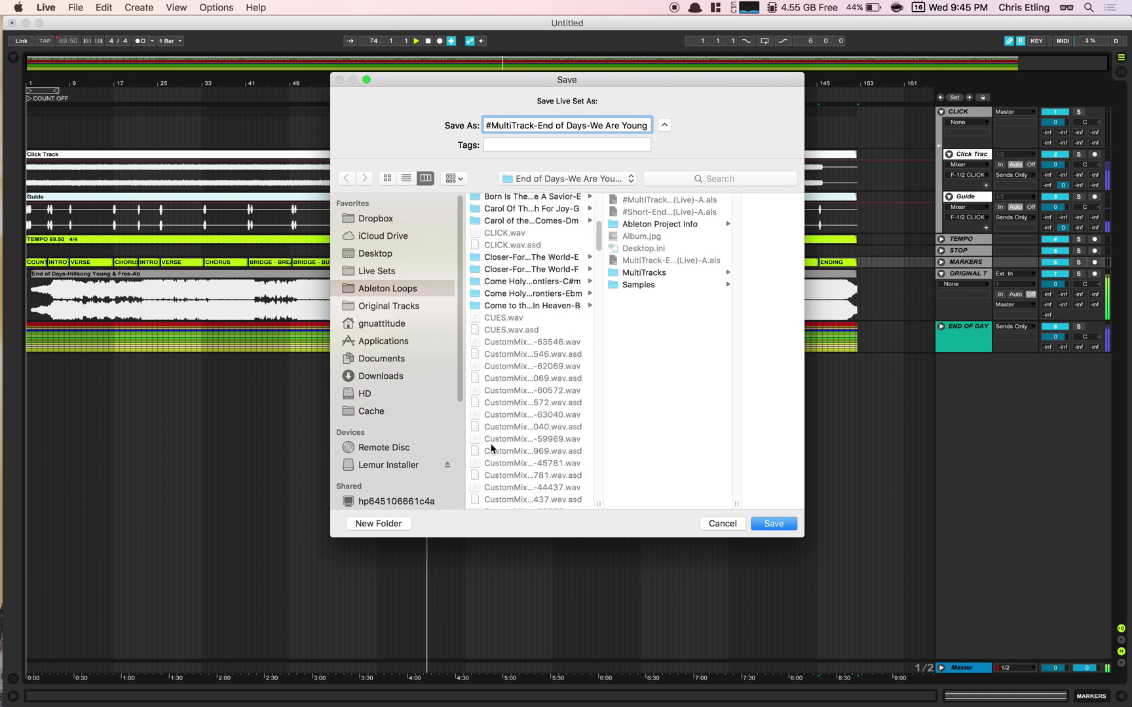
pyautogui.scroll(-8, 494, 448)
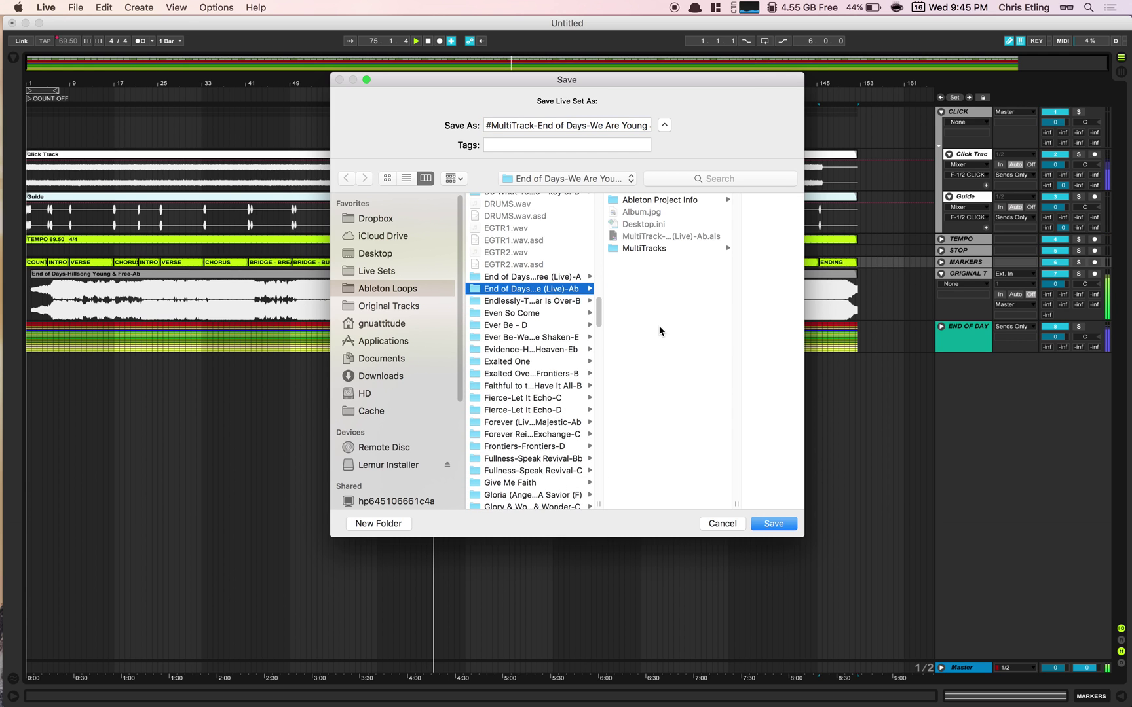
pyautogui.click(662, 236)
pyautogui.click(486, 125)
pyautogui.write('#')
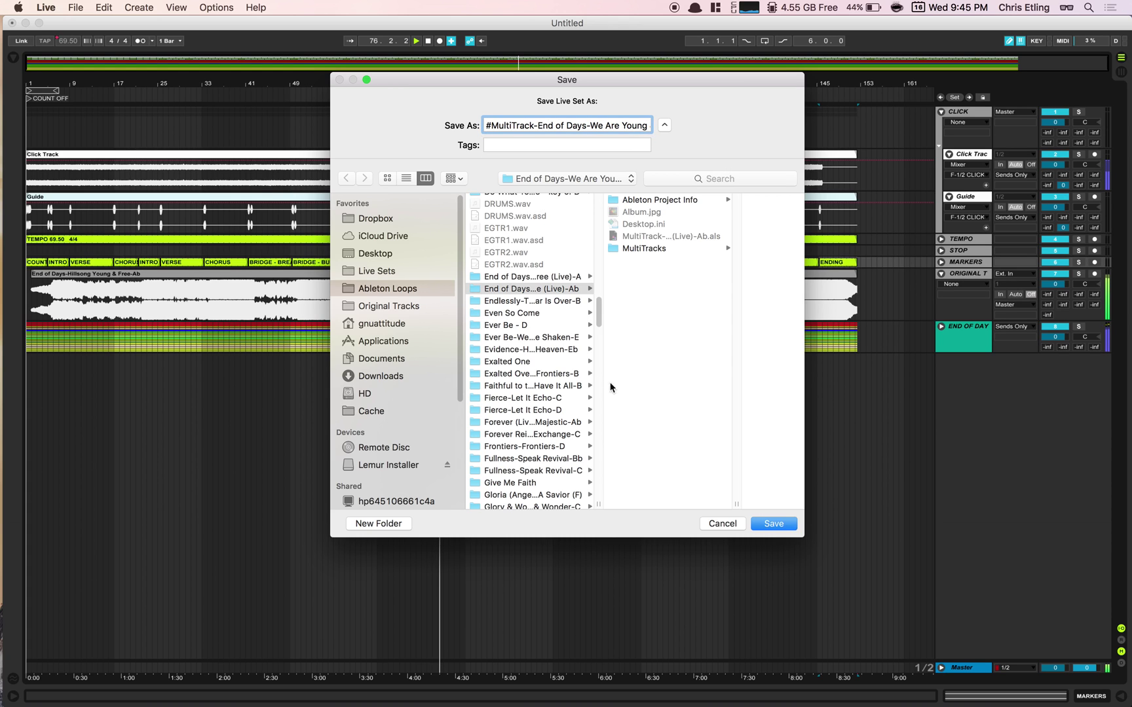
pyautogui.click(773, 524)
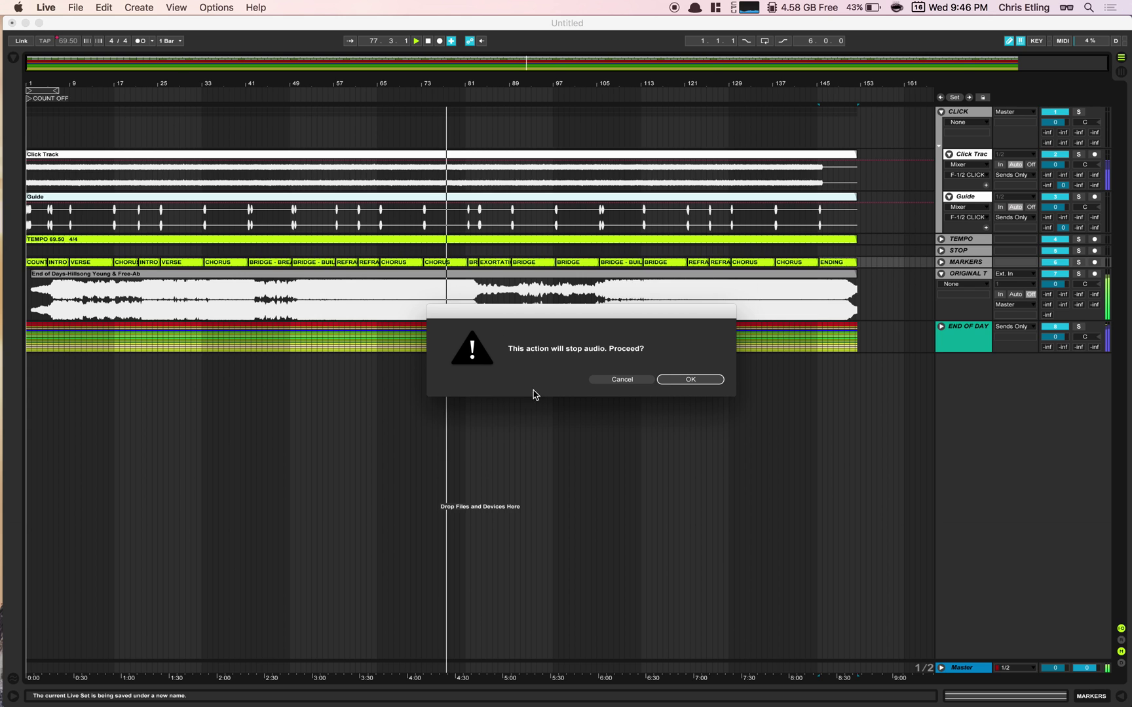
pyautogui.click(701, 379)
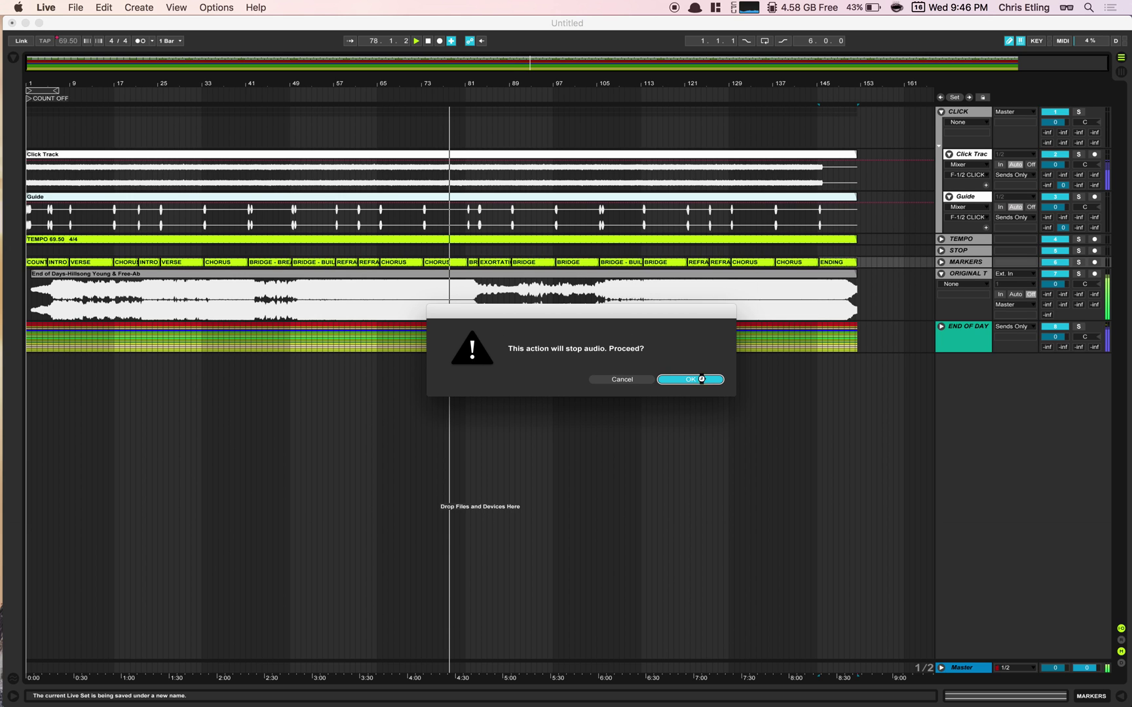